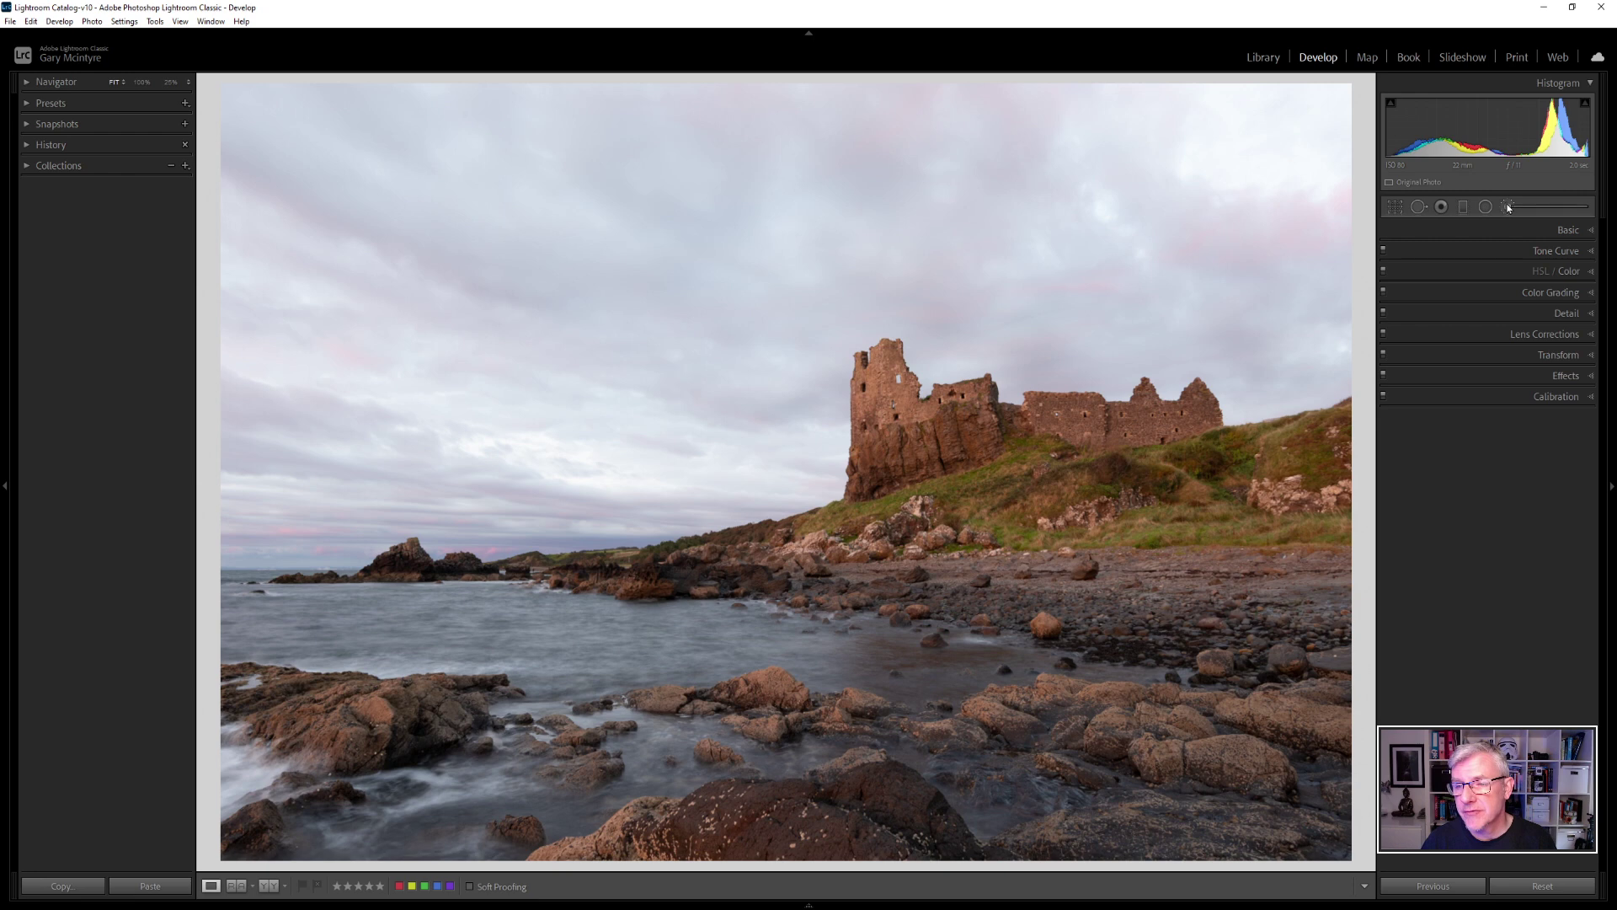
- Activate the Adjustment Brush and set its brush size to 31
left_click(1508, 206)
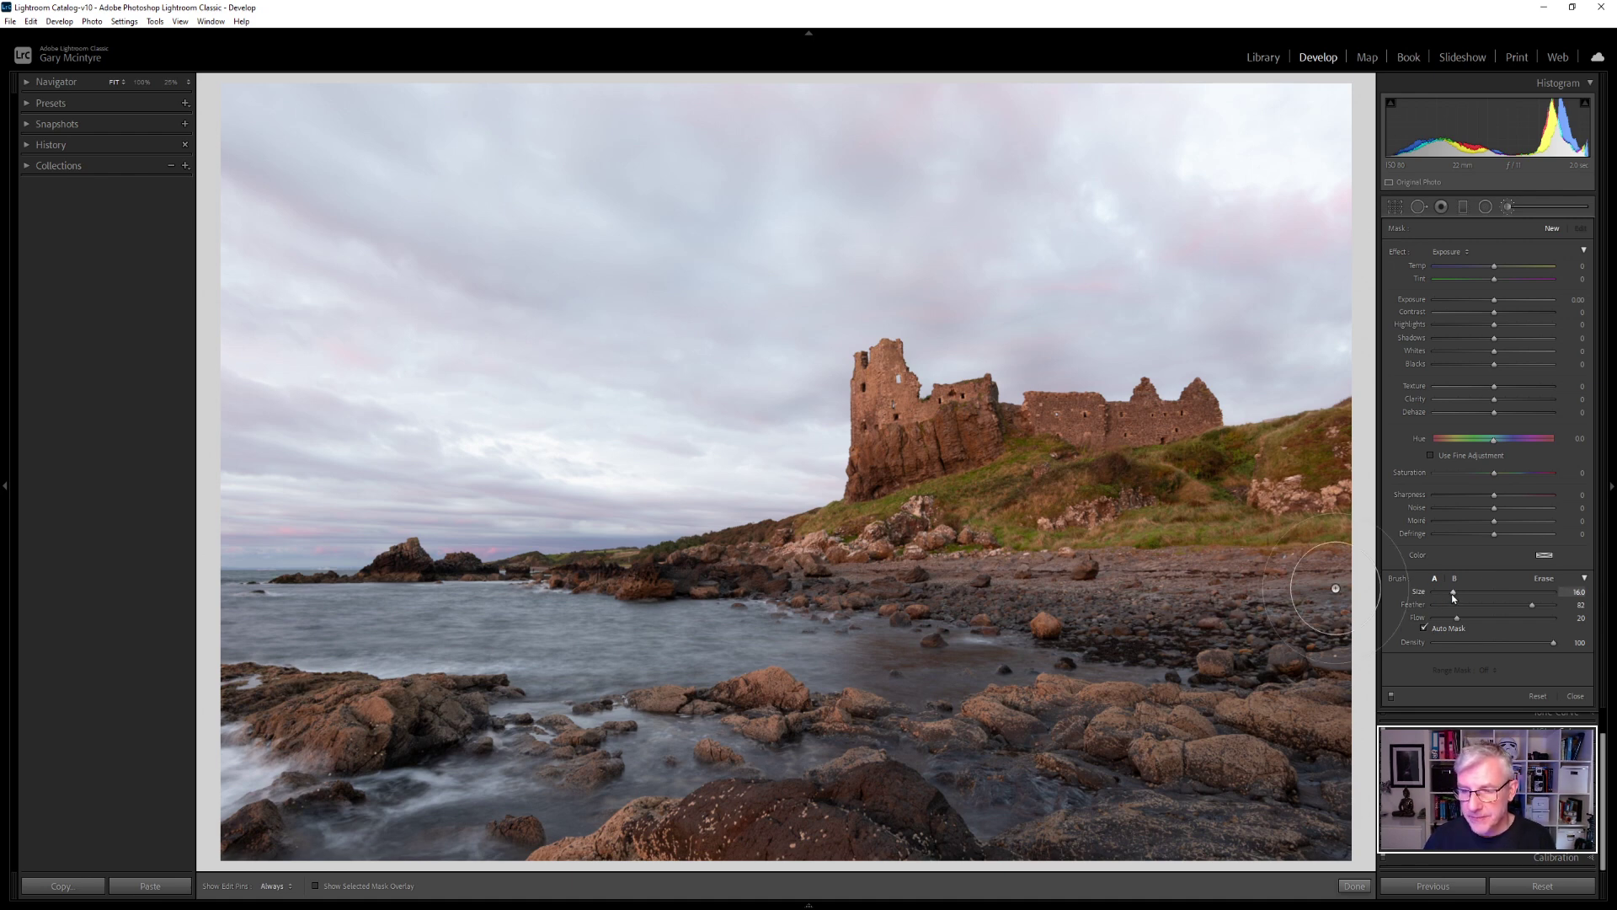
mouse_move(1453, 596)
left_mouse_down()
mouse_move(1484, 593)
mouse_move(1459, 598)
left_mouse_up()
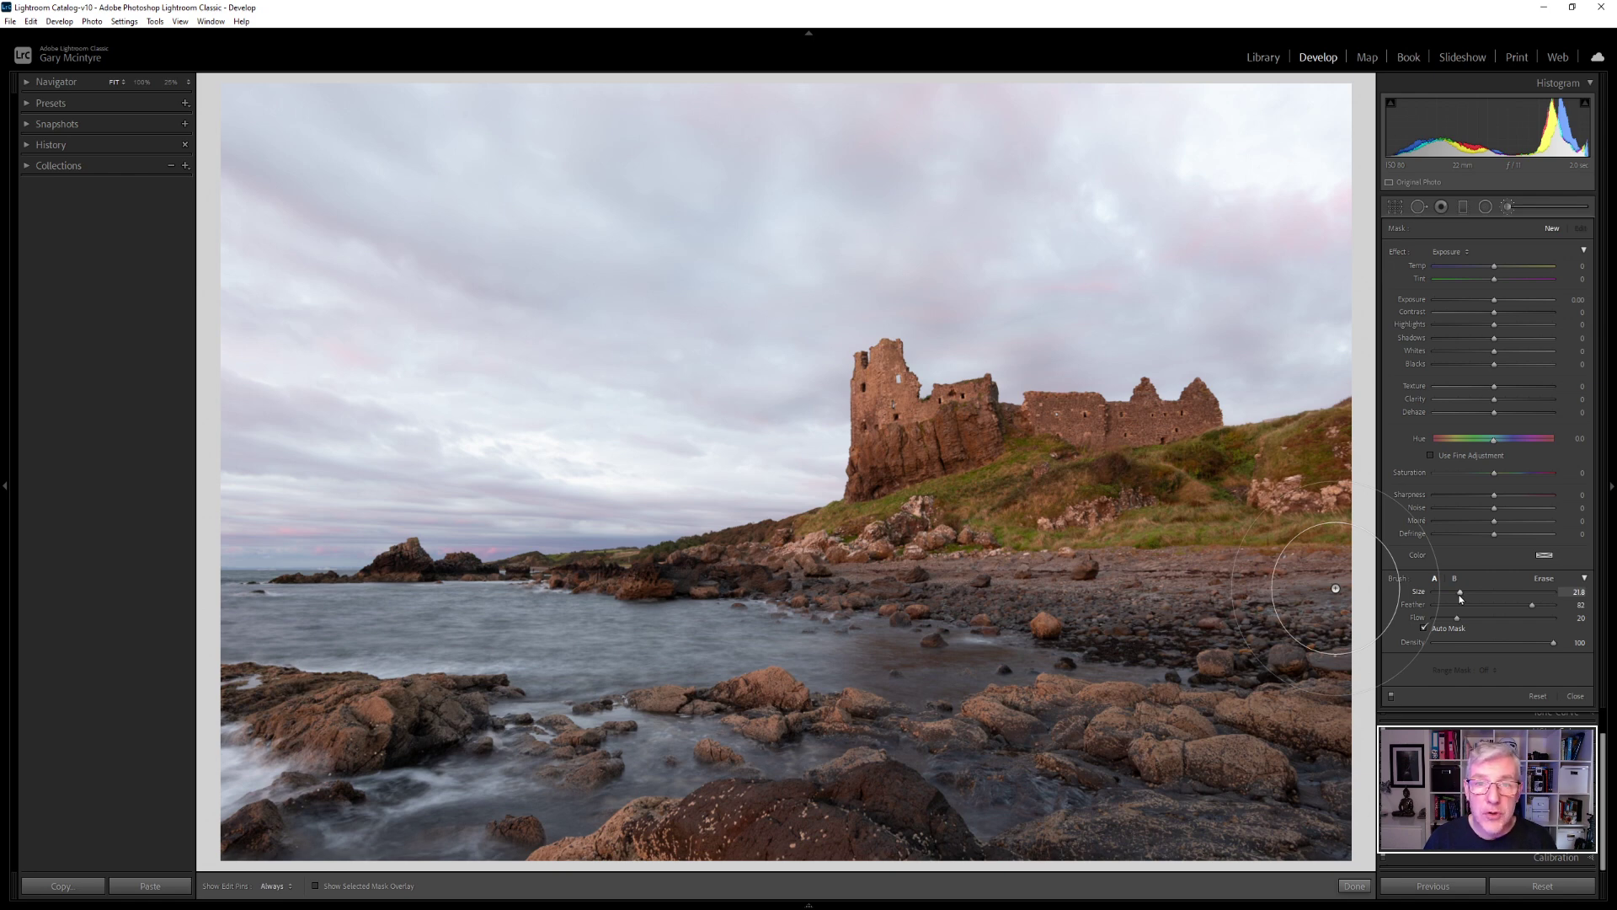
key("bracketright")
key("bracketright")
key("bracketright")
key("bracketright")
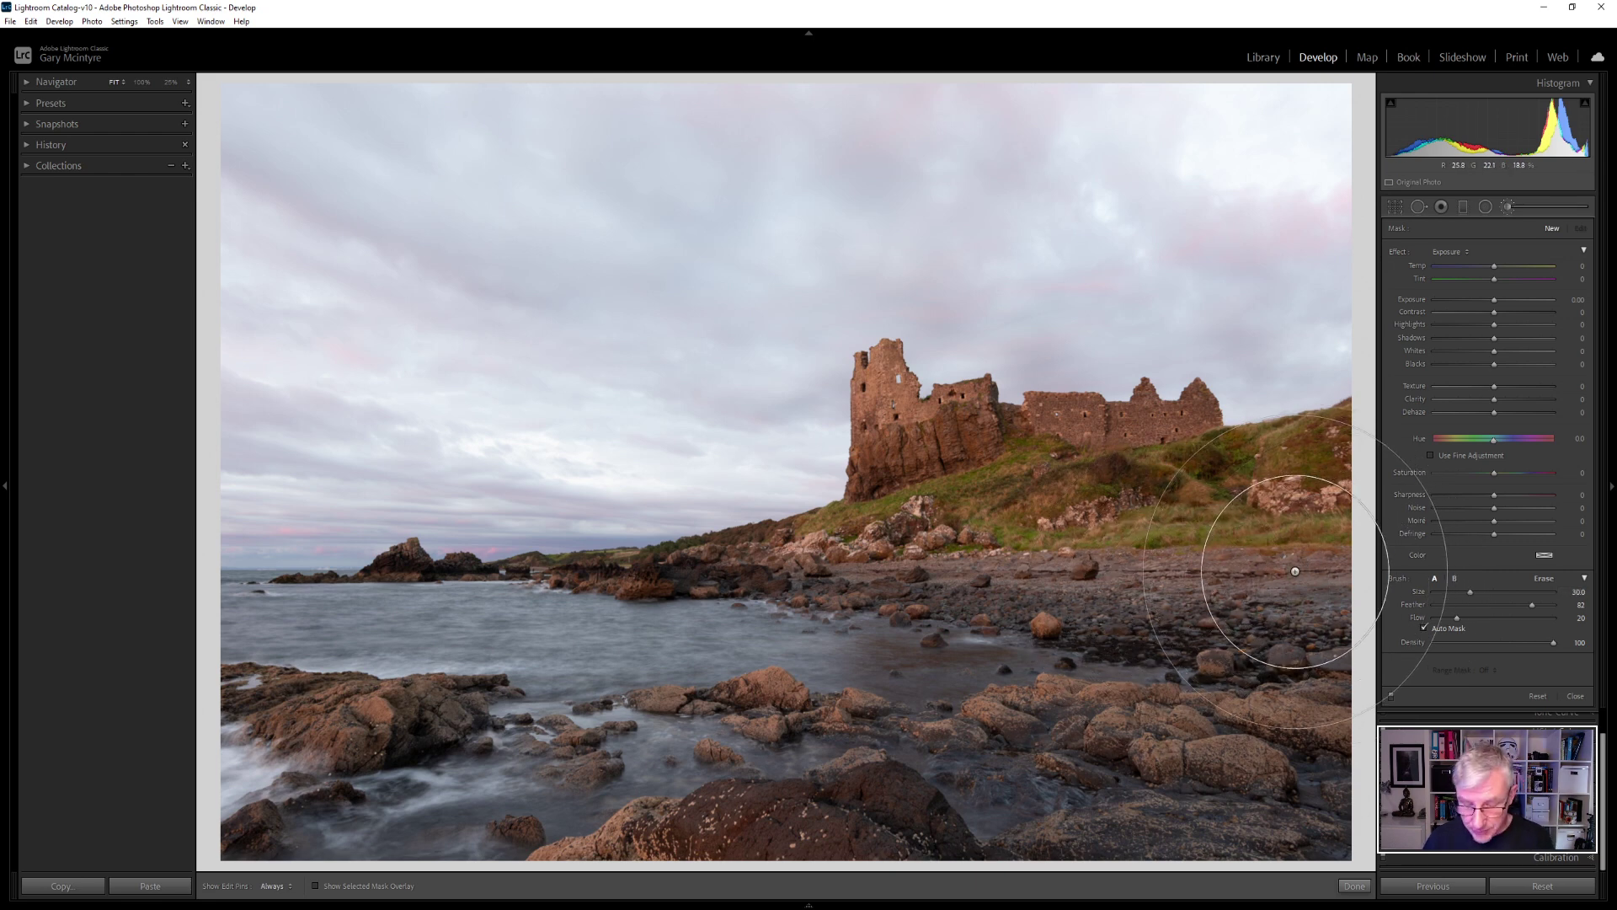
key("bracketleft")
key("bracketleft")
key("bracketleft")
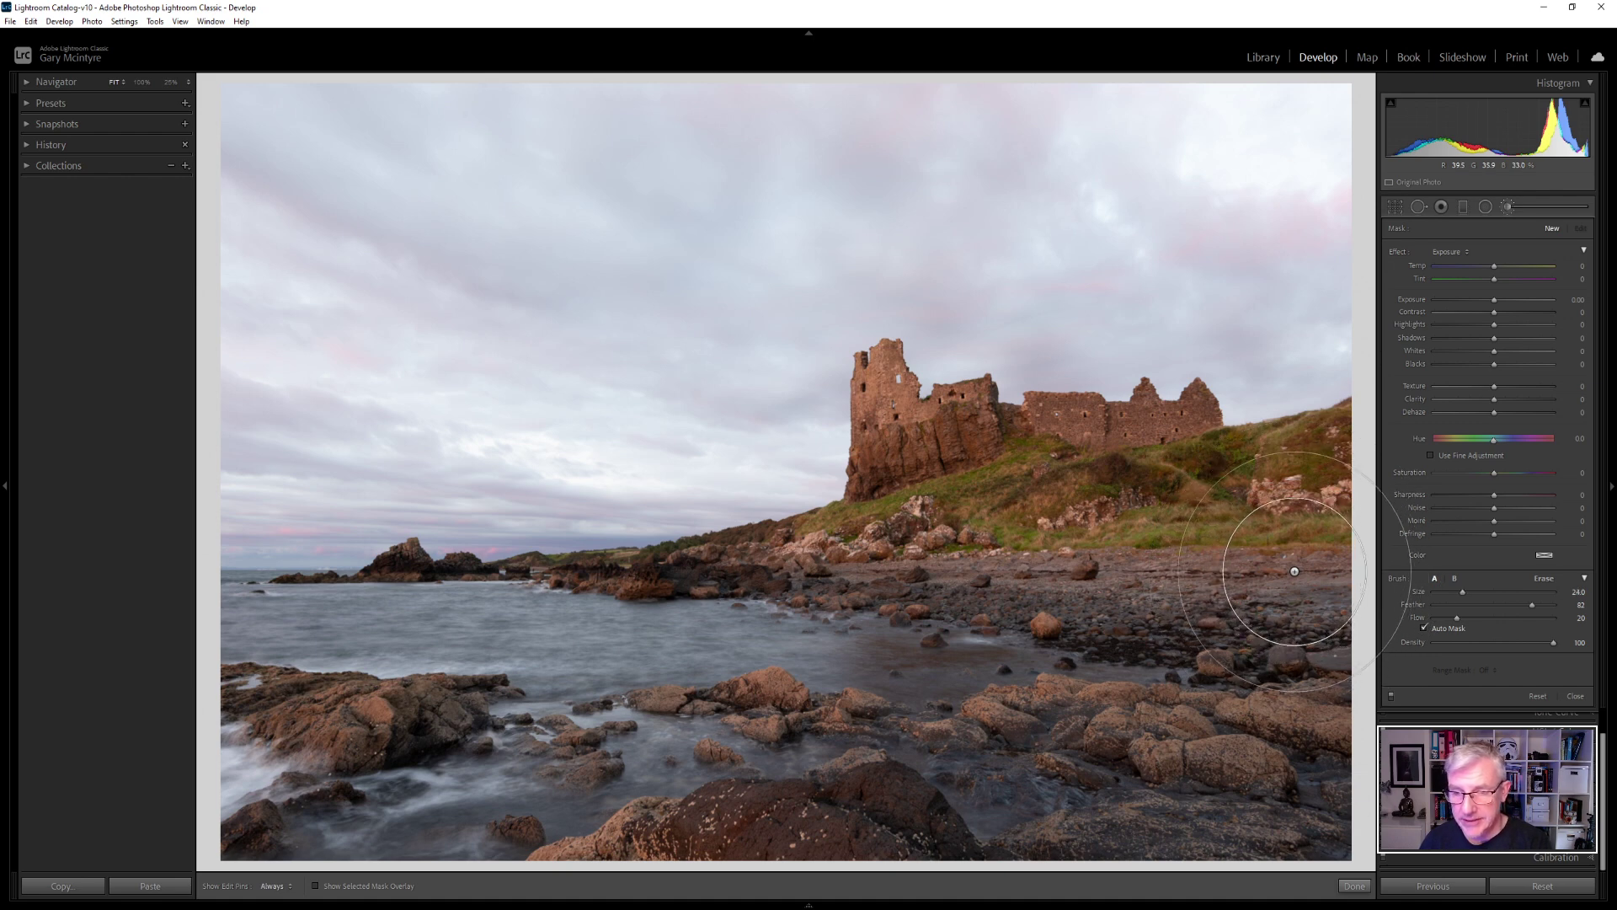
key("bracketright")
key("bracketright")
key("bracketright")
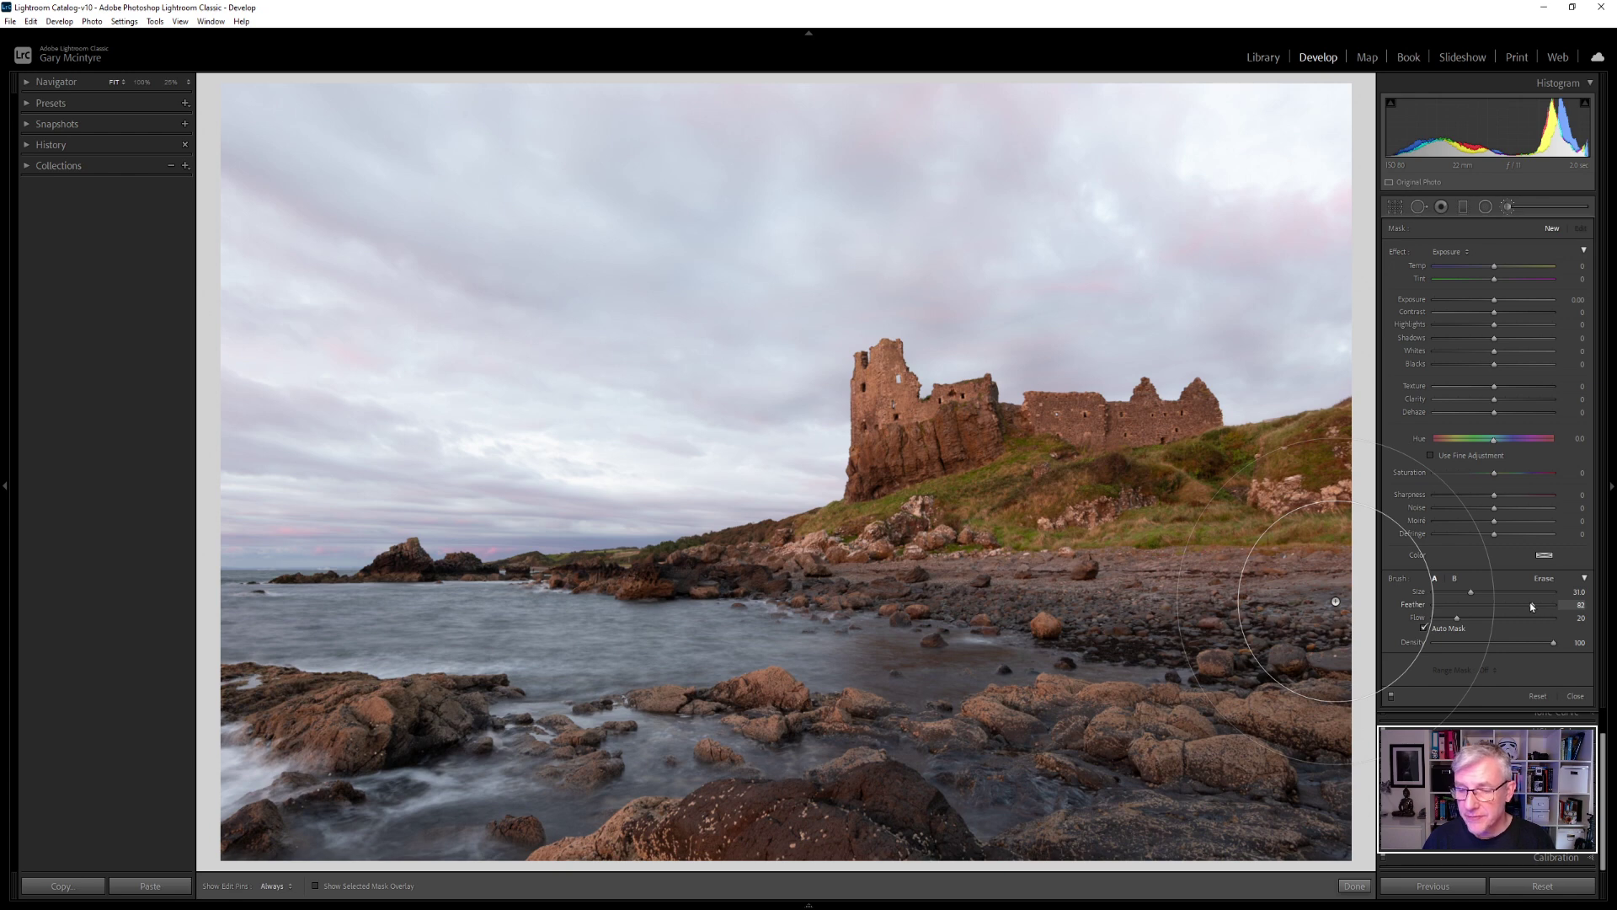
- Set the brush's feather to 100 and its flow to 50, with the mask overlay turned on
mouse_move(1532, 605)
left_mouse_down()
mouse_move(1560, 604)
mouse_move(1442, 608)
mouse_move(1558, 609)
left_mouse_up()
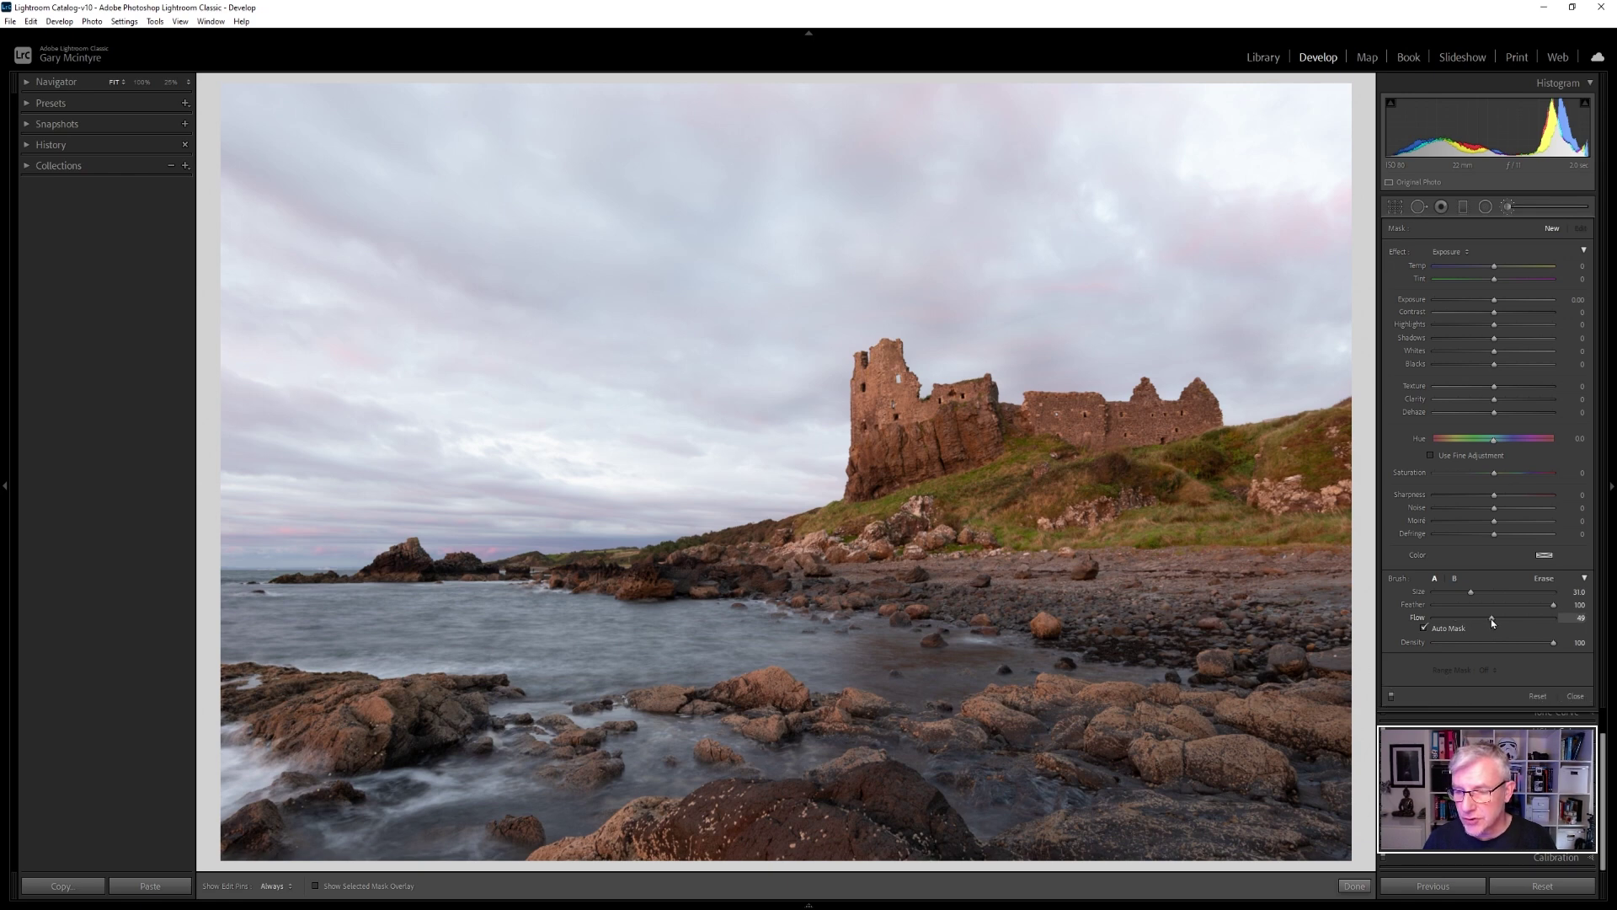
left_click_drag(1491, 619, 1495, 618)
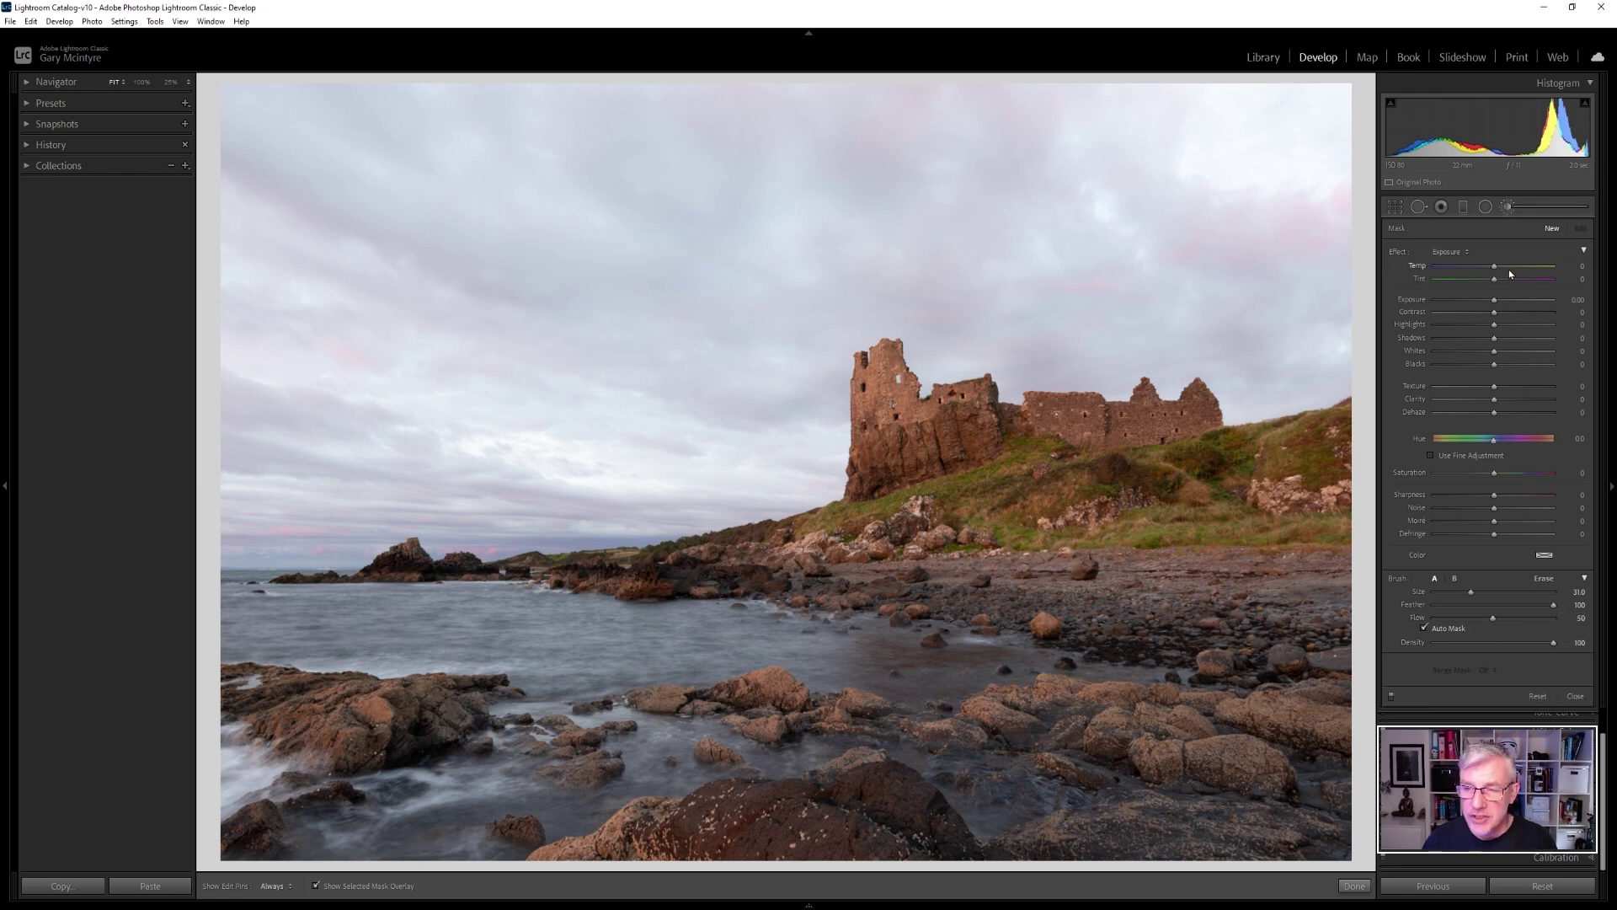
key("o")
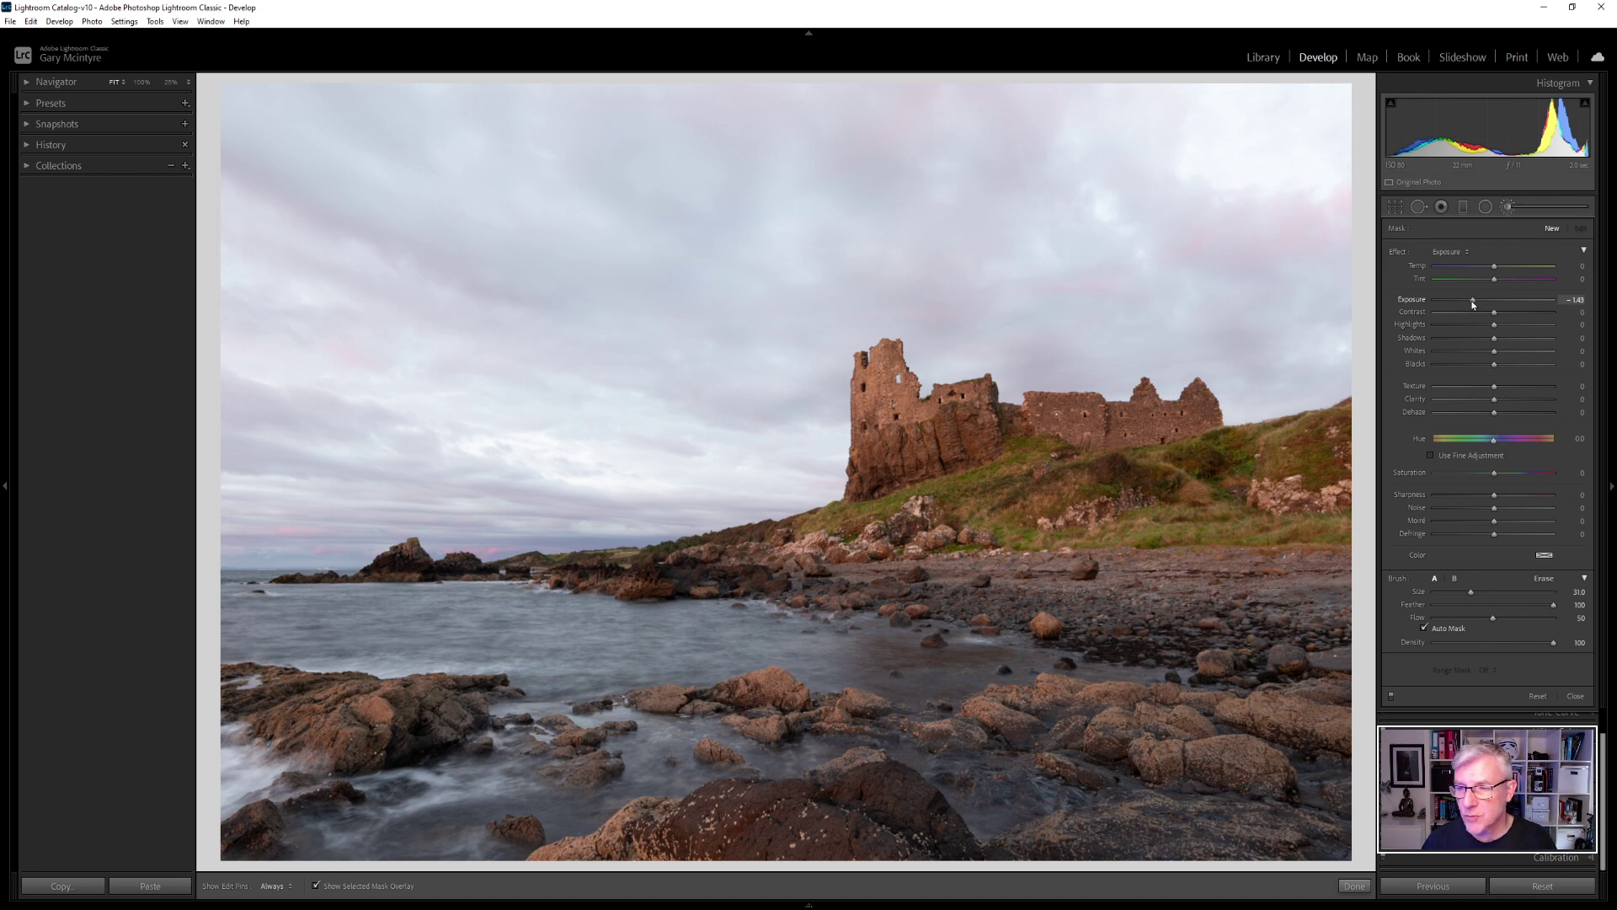
- Set the exposure to −1.43 and the brush size to 20, and paint over the dark clouds in the upper sky
key("h")
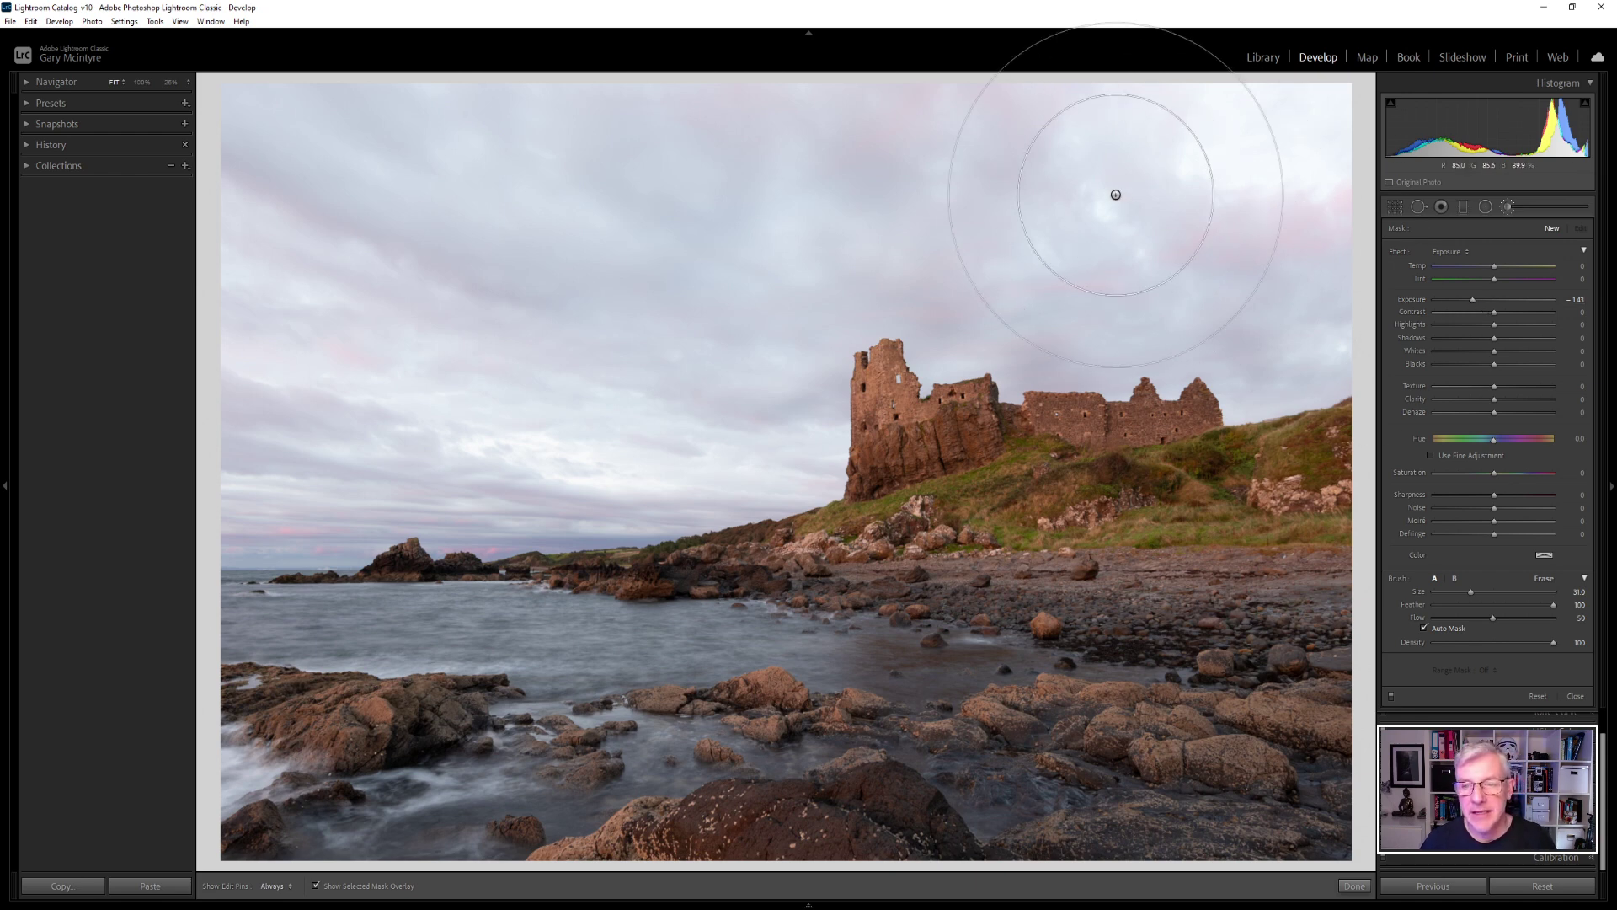
scroll(1053, 187, "down", 5)
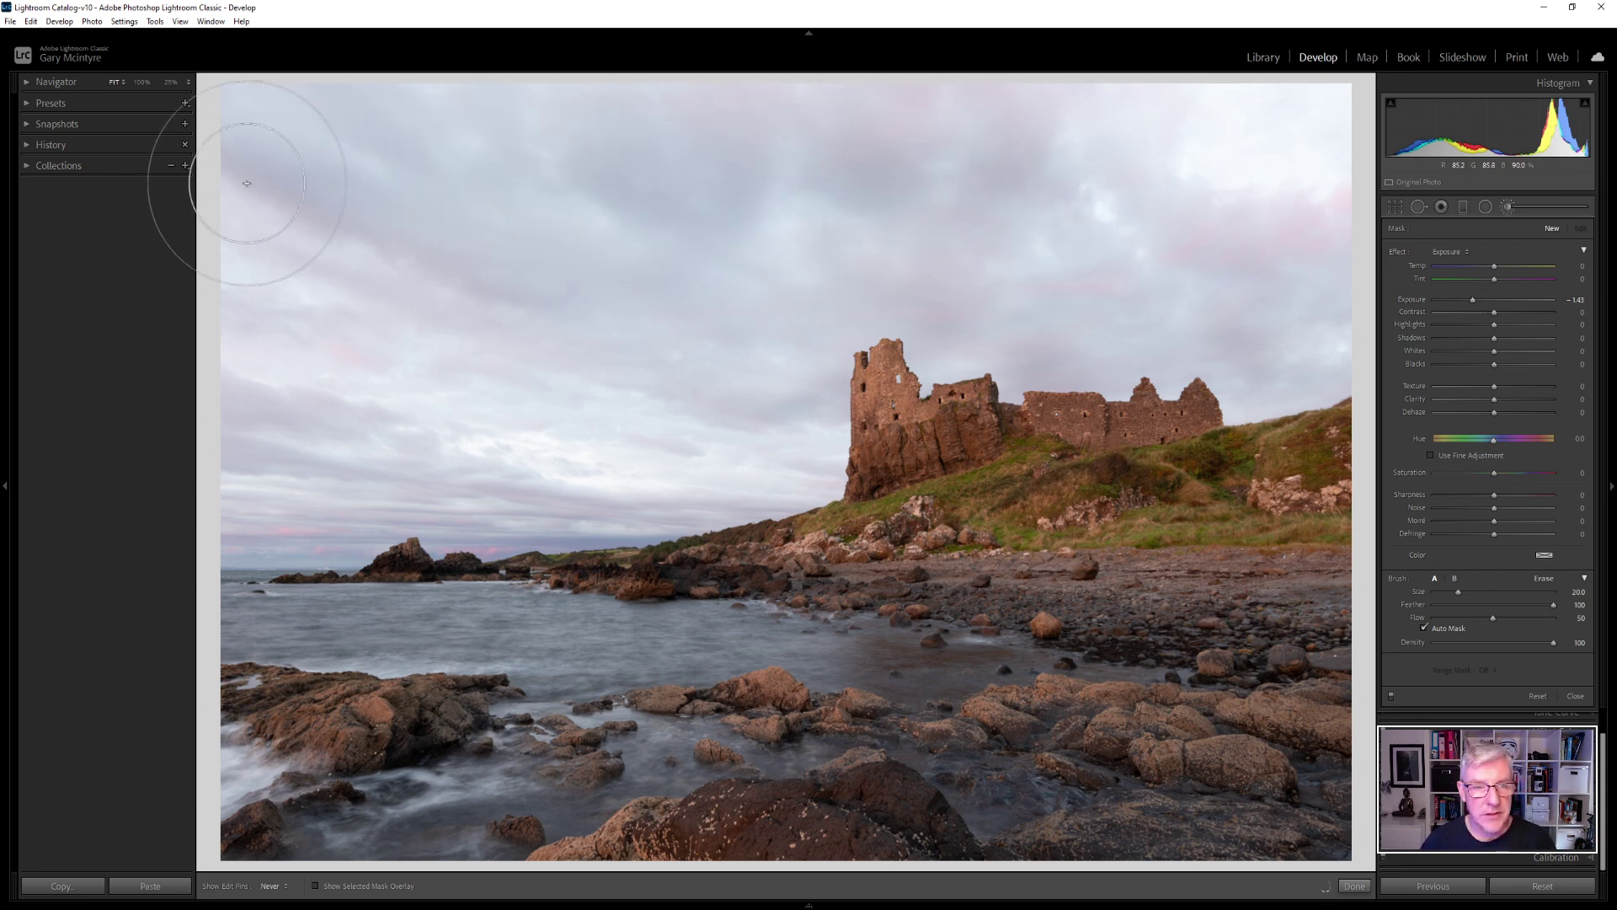
key("h")
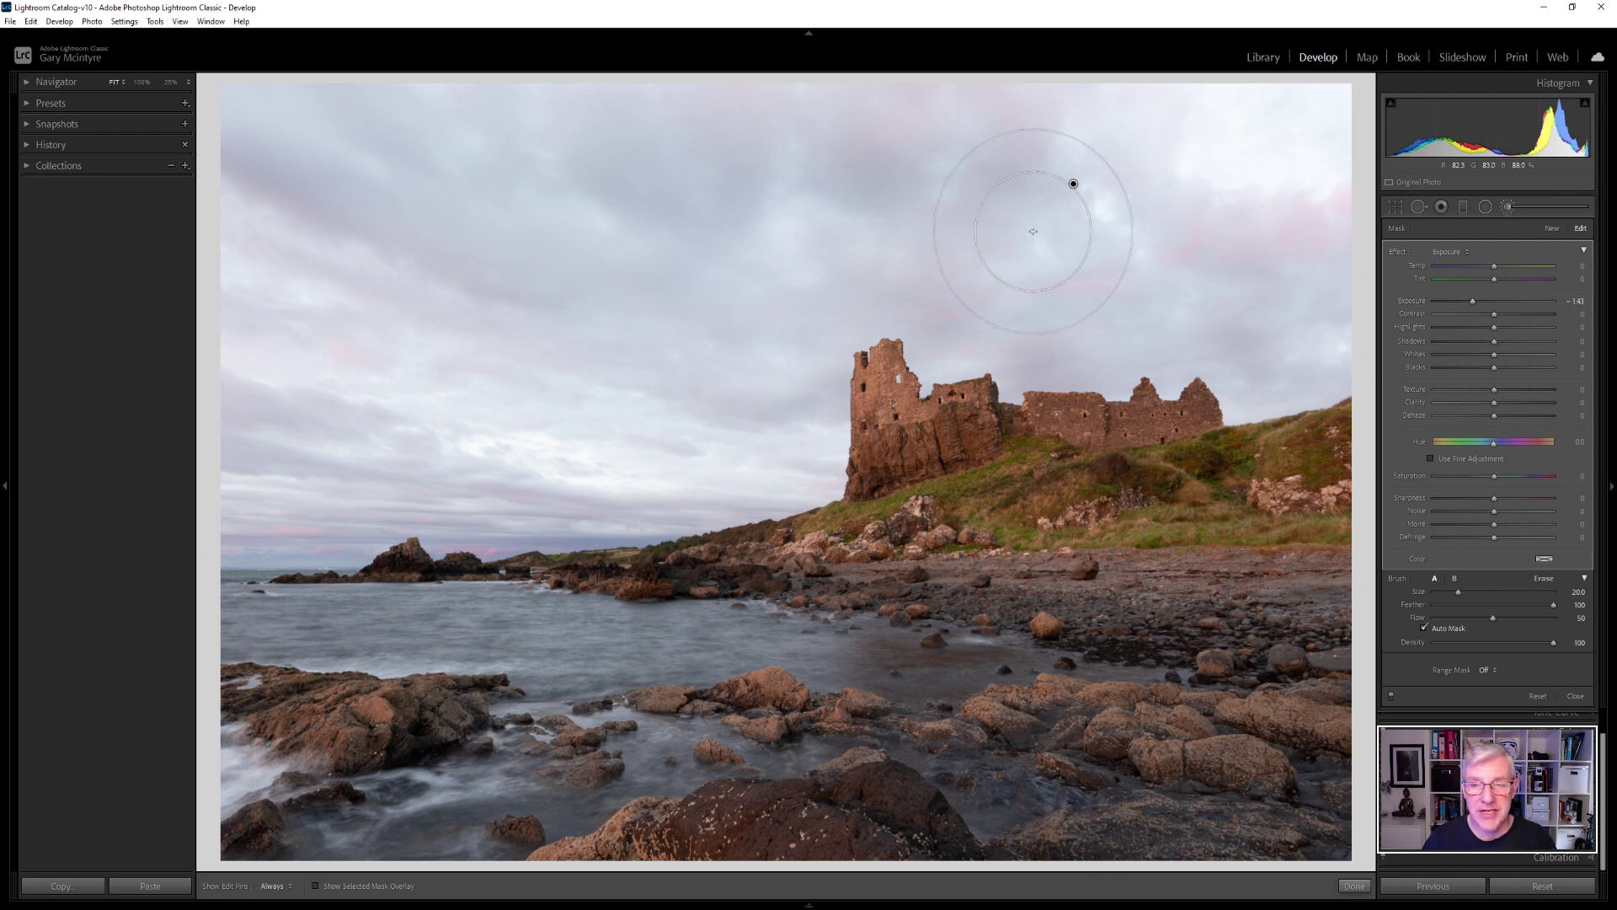
key("h")
mouse_move(567, 179)
left_mouse_down()
mouse_move(117, 195)
mouse_move(1138, 163)
mouse_move(175, 193)
mouse_move(1065, 180)
mouse_move(337, 194)
mouse_move(253, 219)
mouse_move(642, 224)
mouse_move(884, 180)
mouse_move(219, 199)
mouse_move(741, 177)
mouse_move(1274, 287)
left_mouse_up()
key("h")
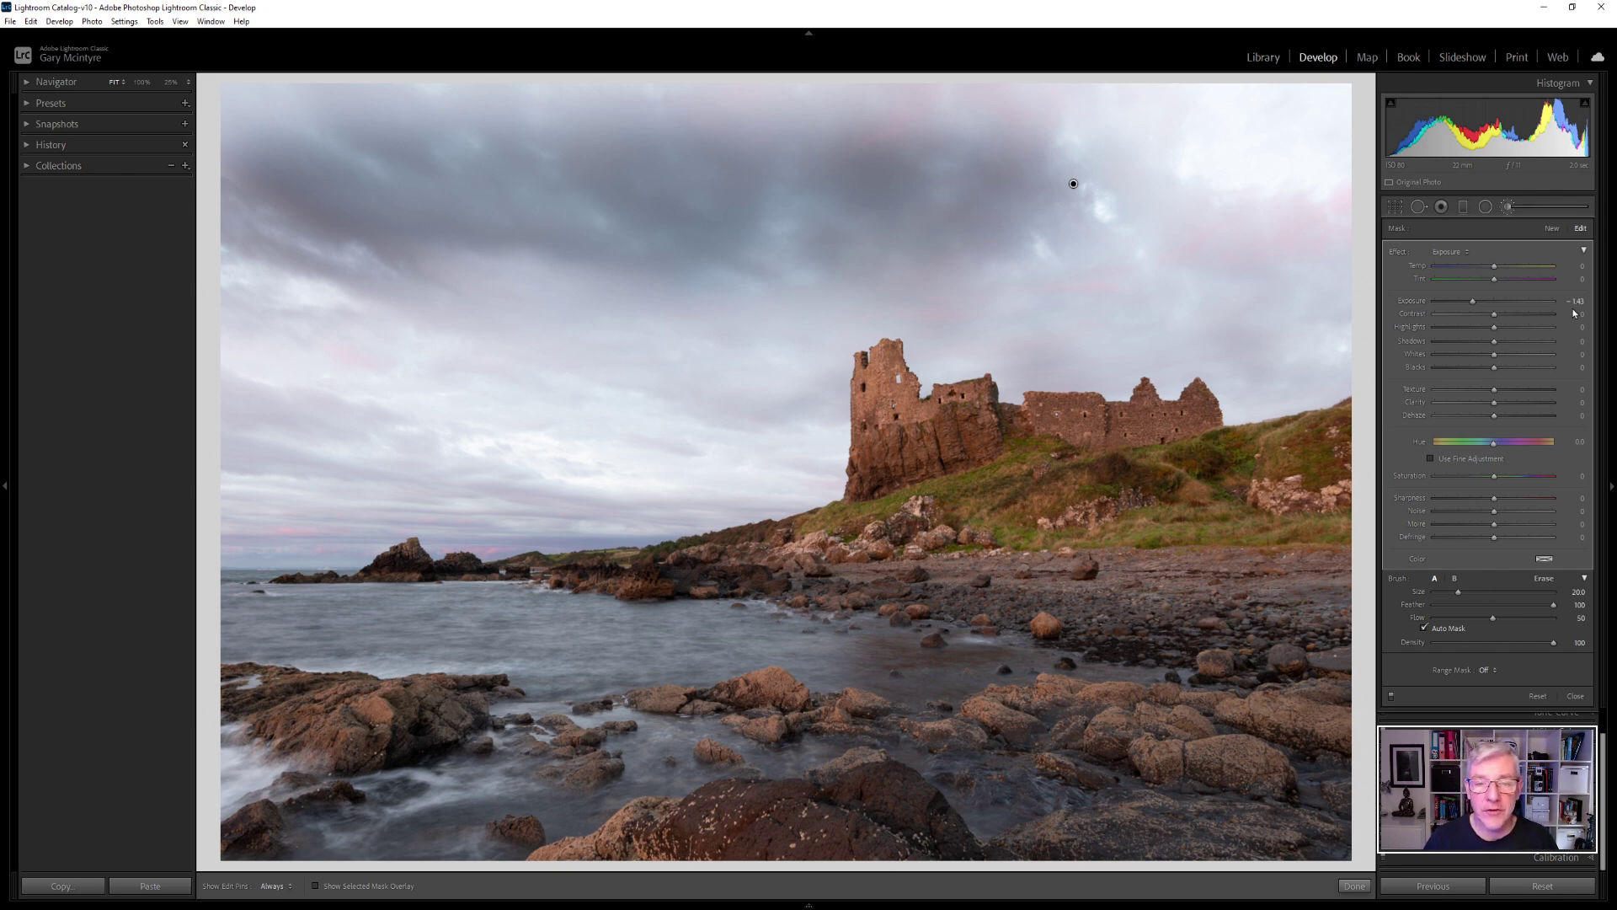
- Extend the exposure mask over the lower sky and the bright clouds above the castle
key("h")
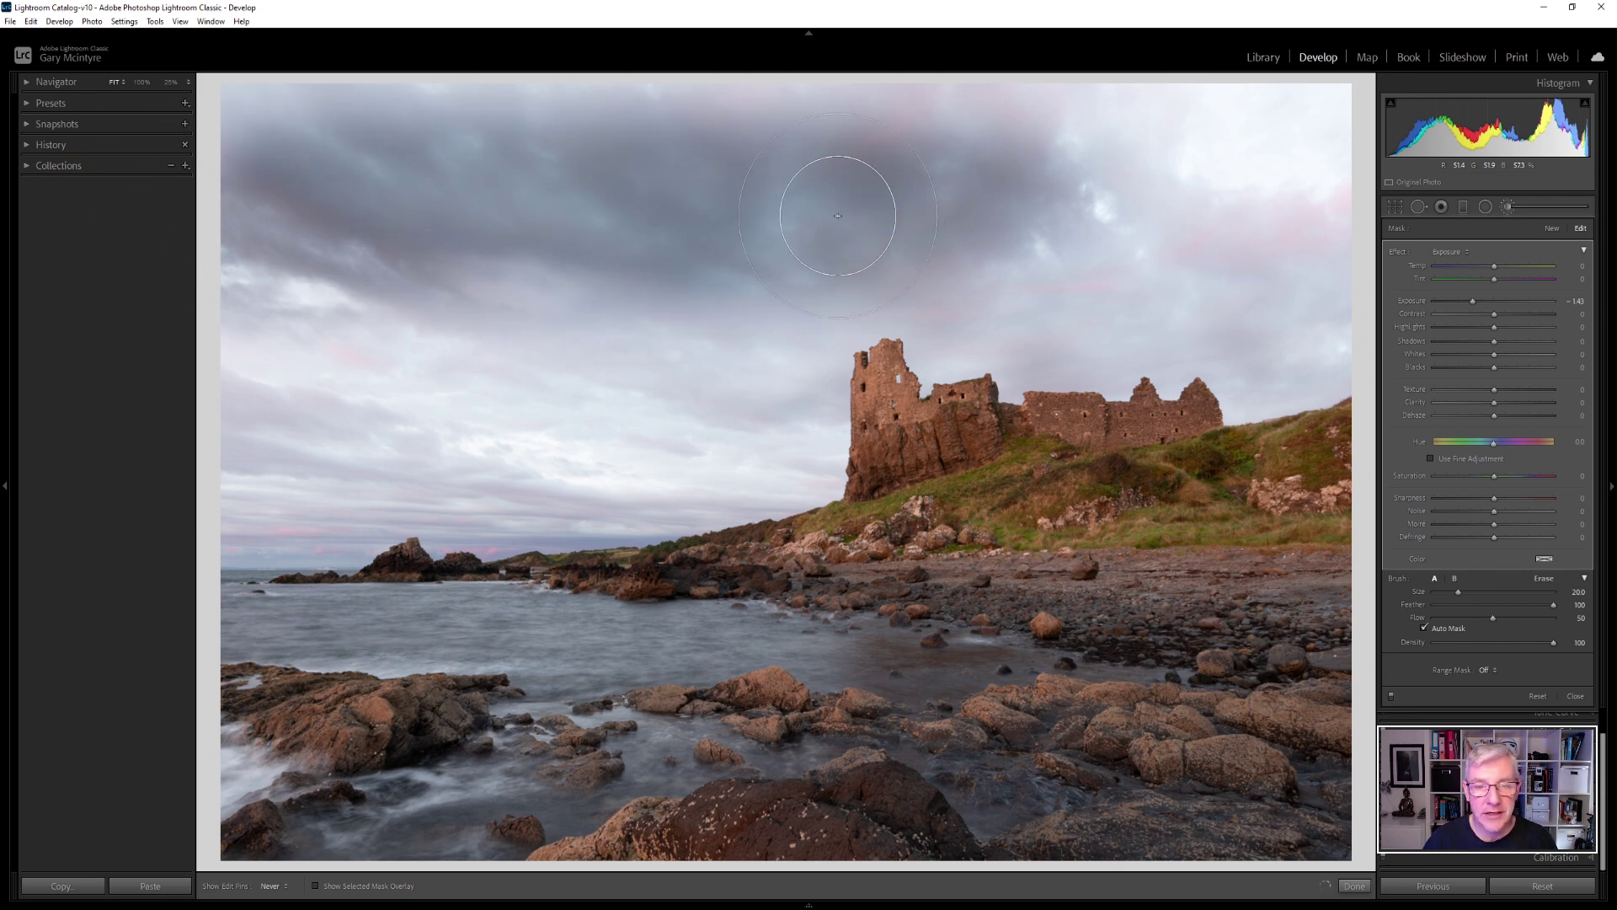
key("h")
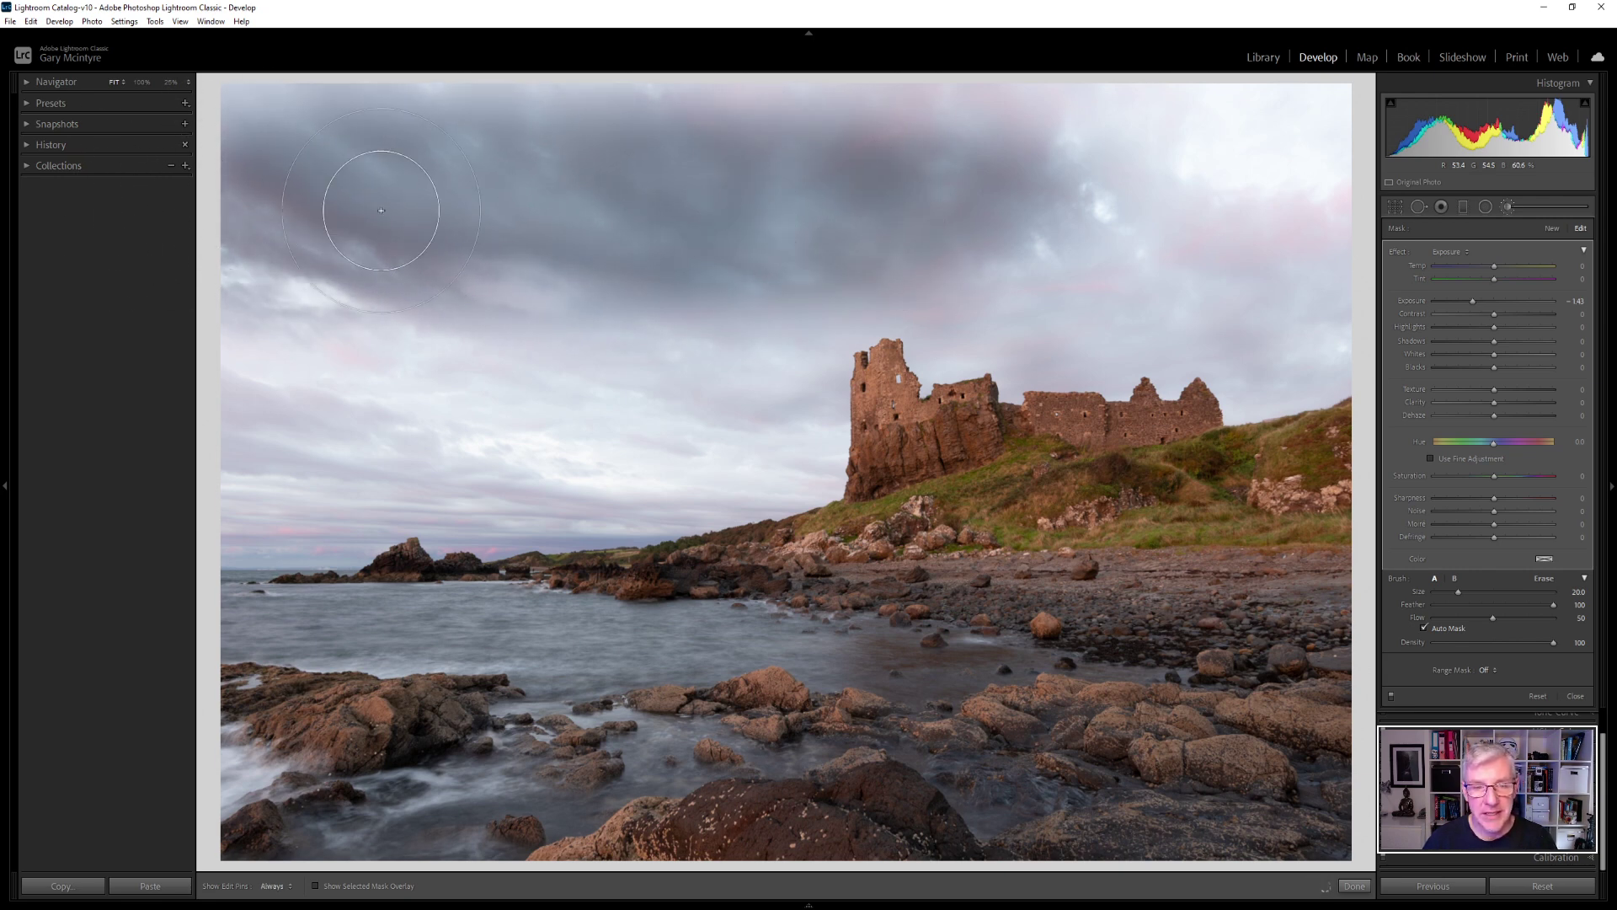
key("h")
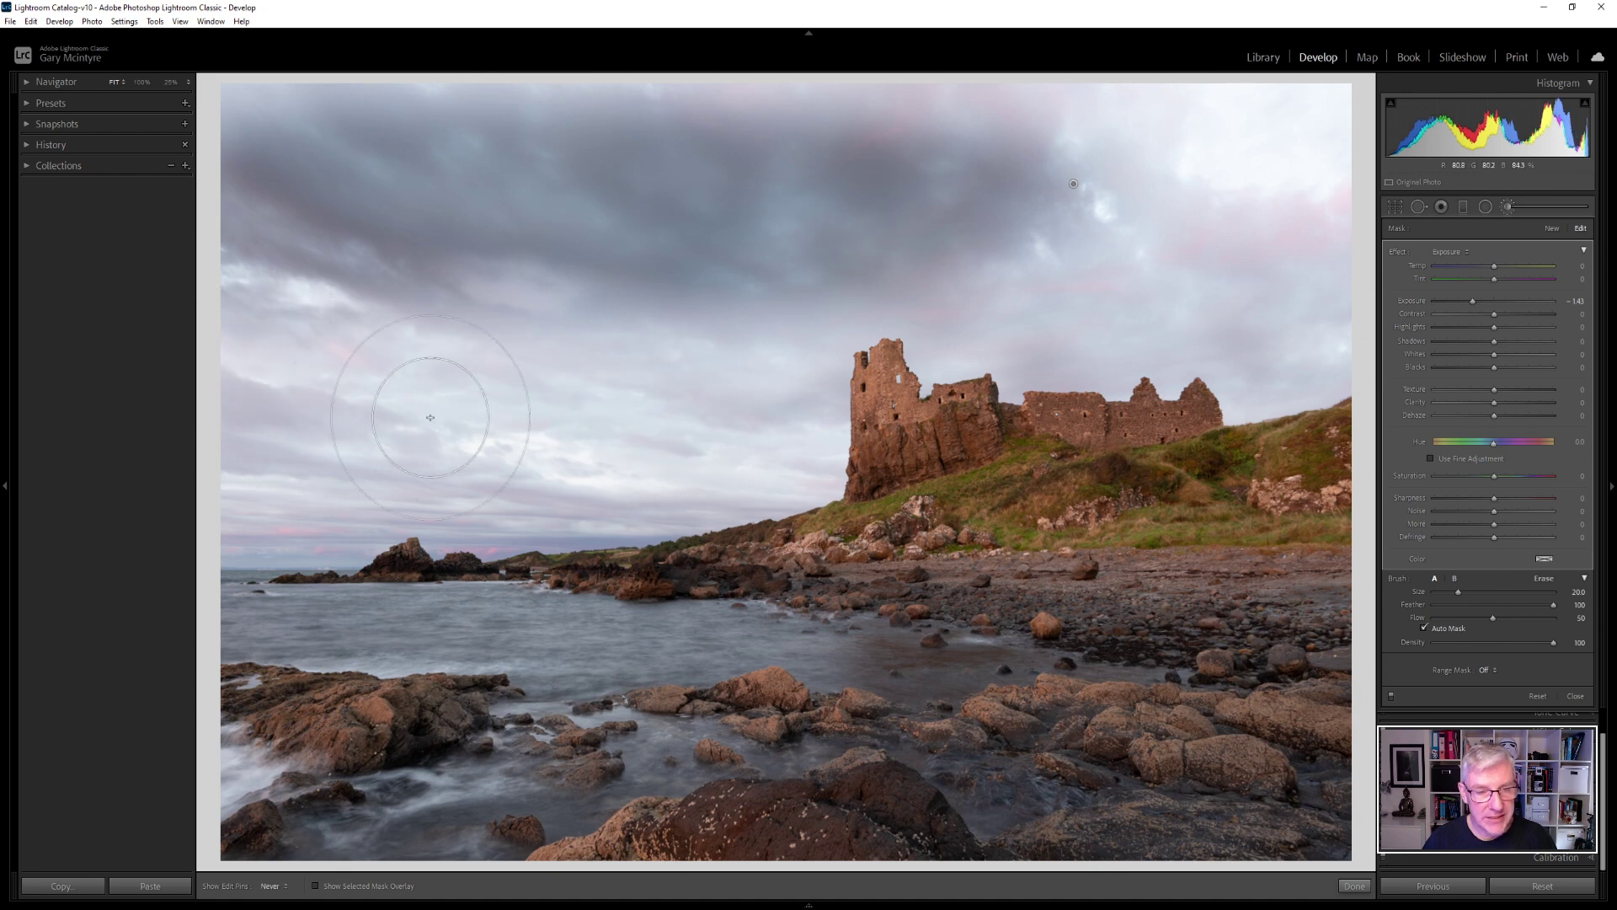
key("h")
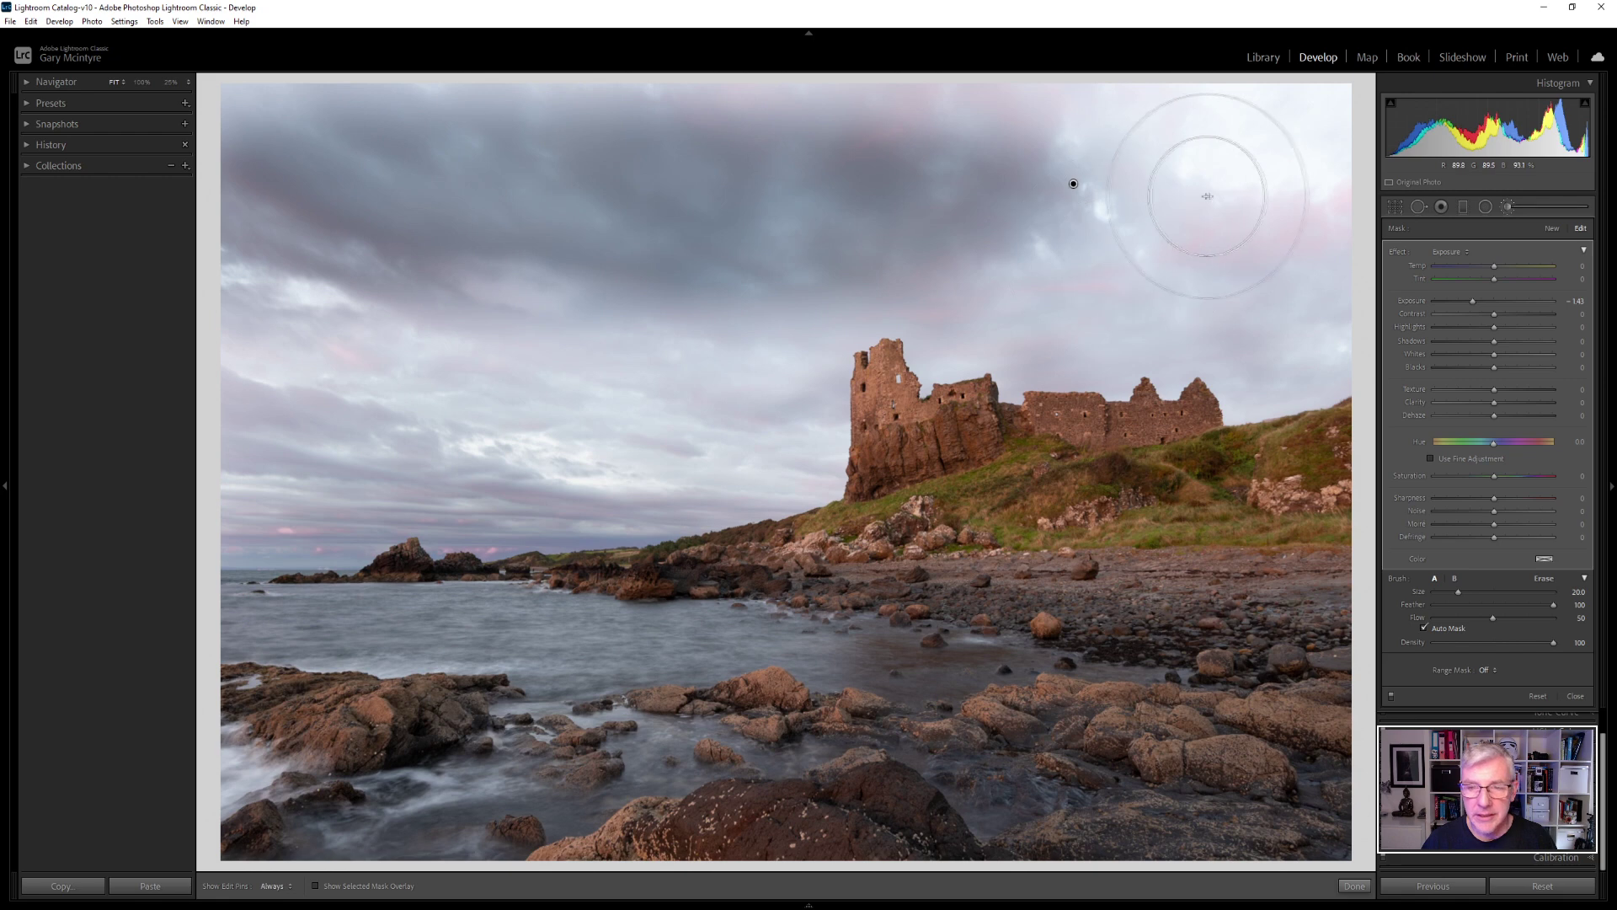
key("h")
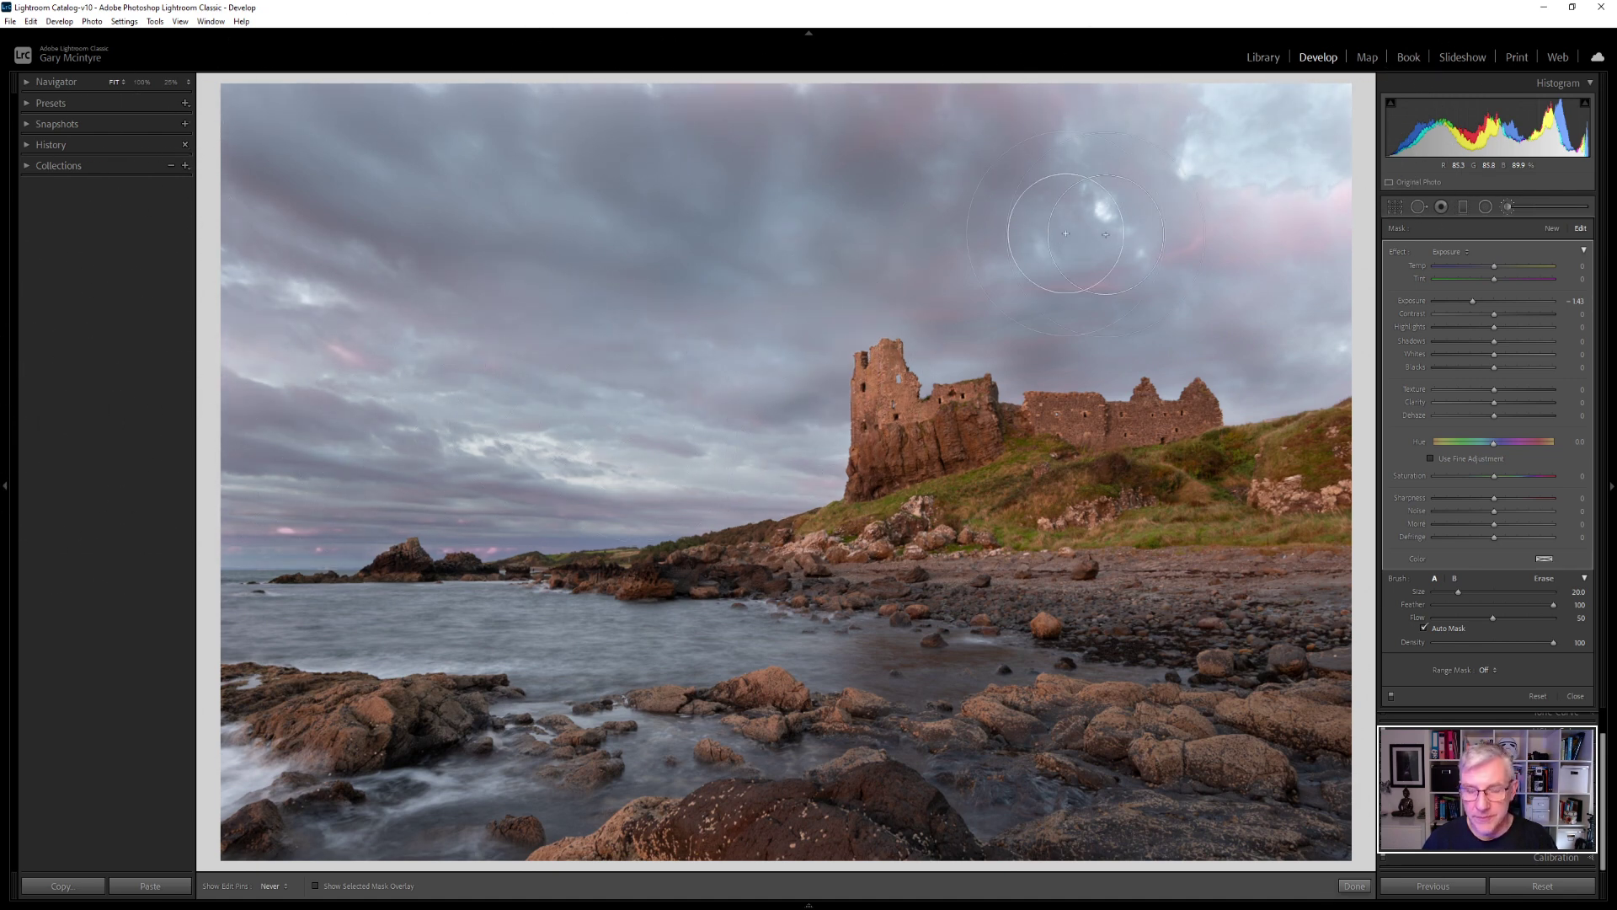
key("h")
- Show the mask overlay, try erasing a diagonal strip of the sky mask beside the castle with a size 4 eraser, and undo the stroke
key("o")
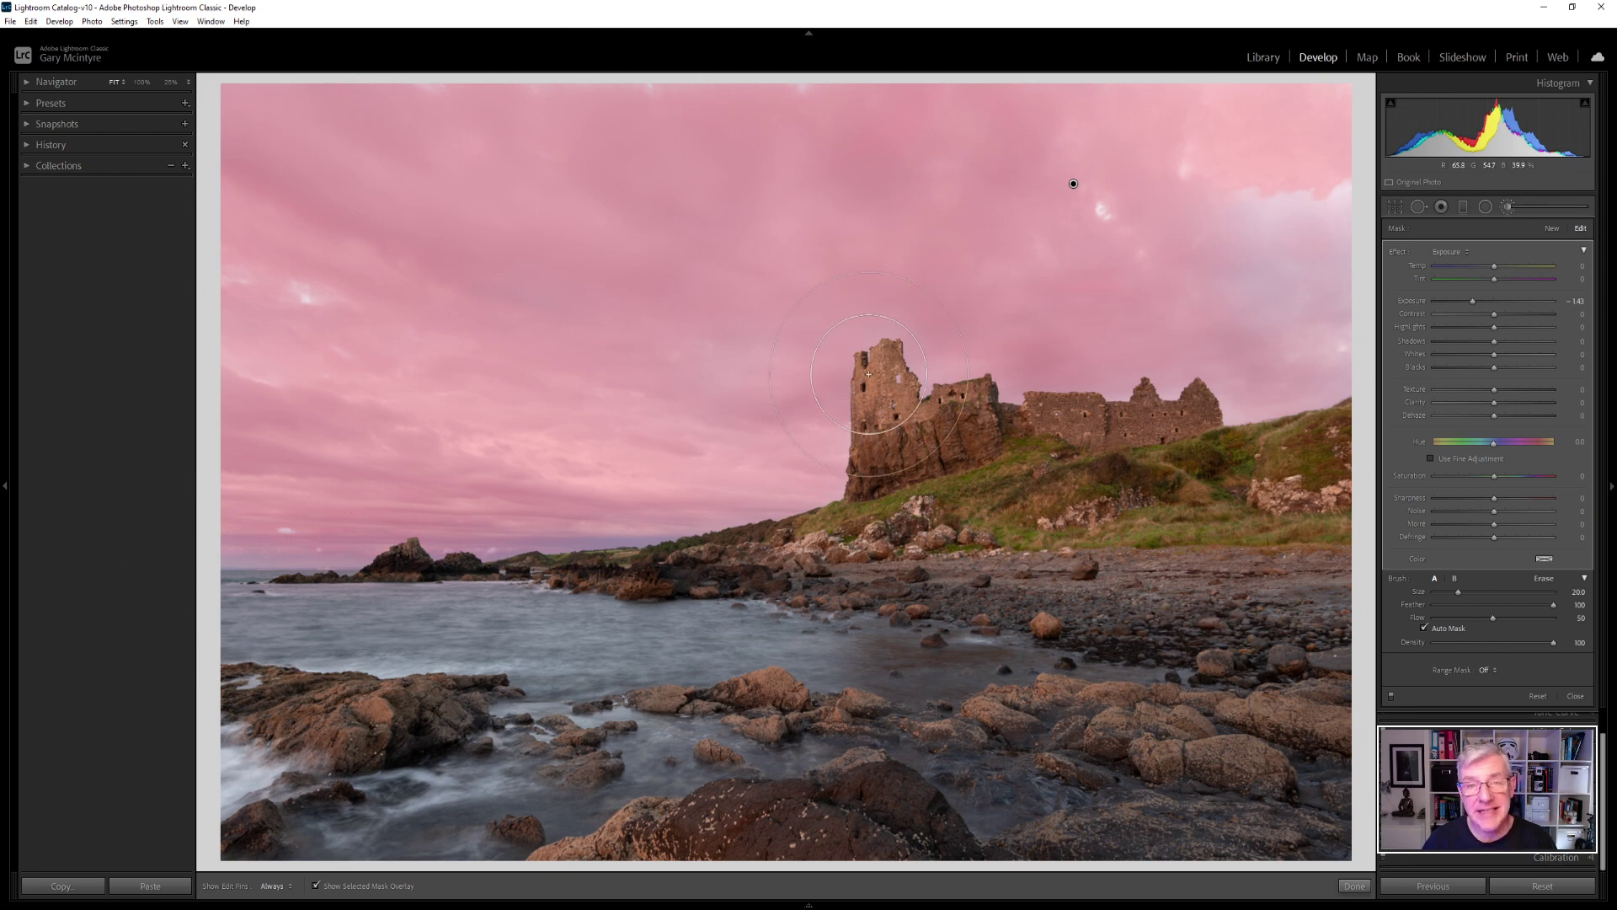
left_click(1545, 580)
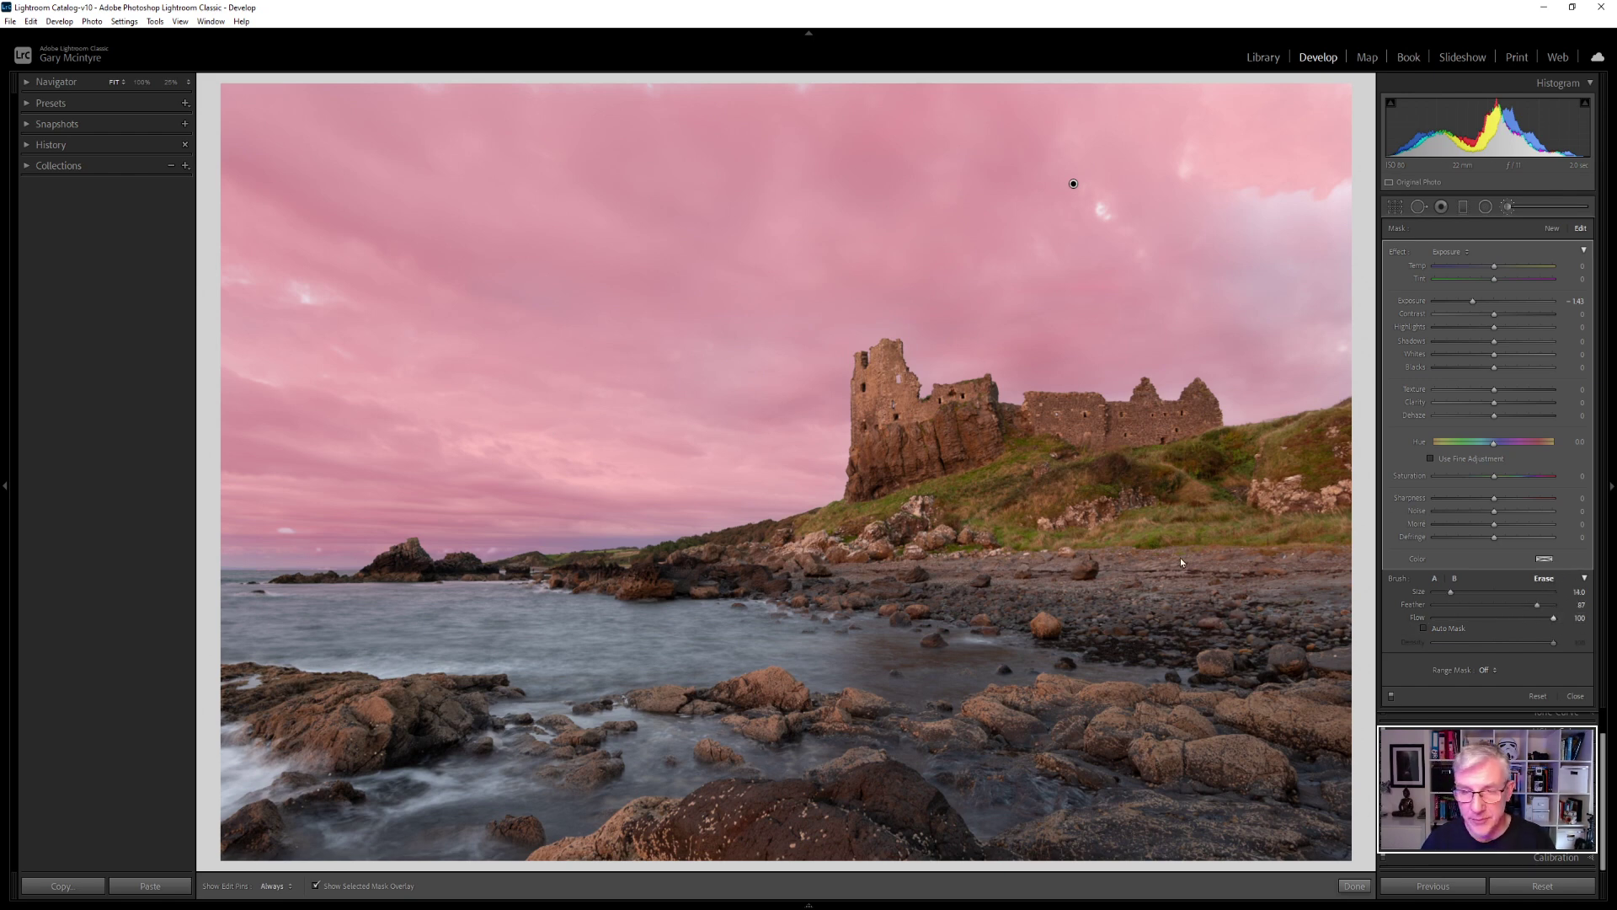
scroll(919, 439, "down", 5)
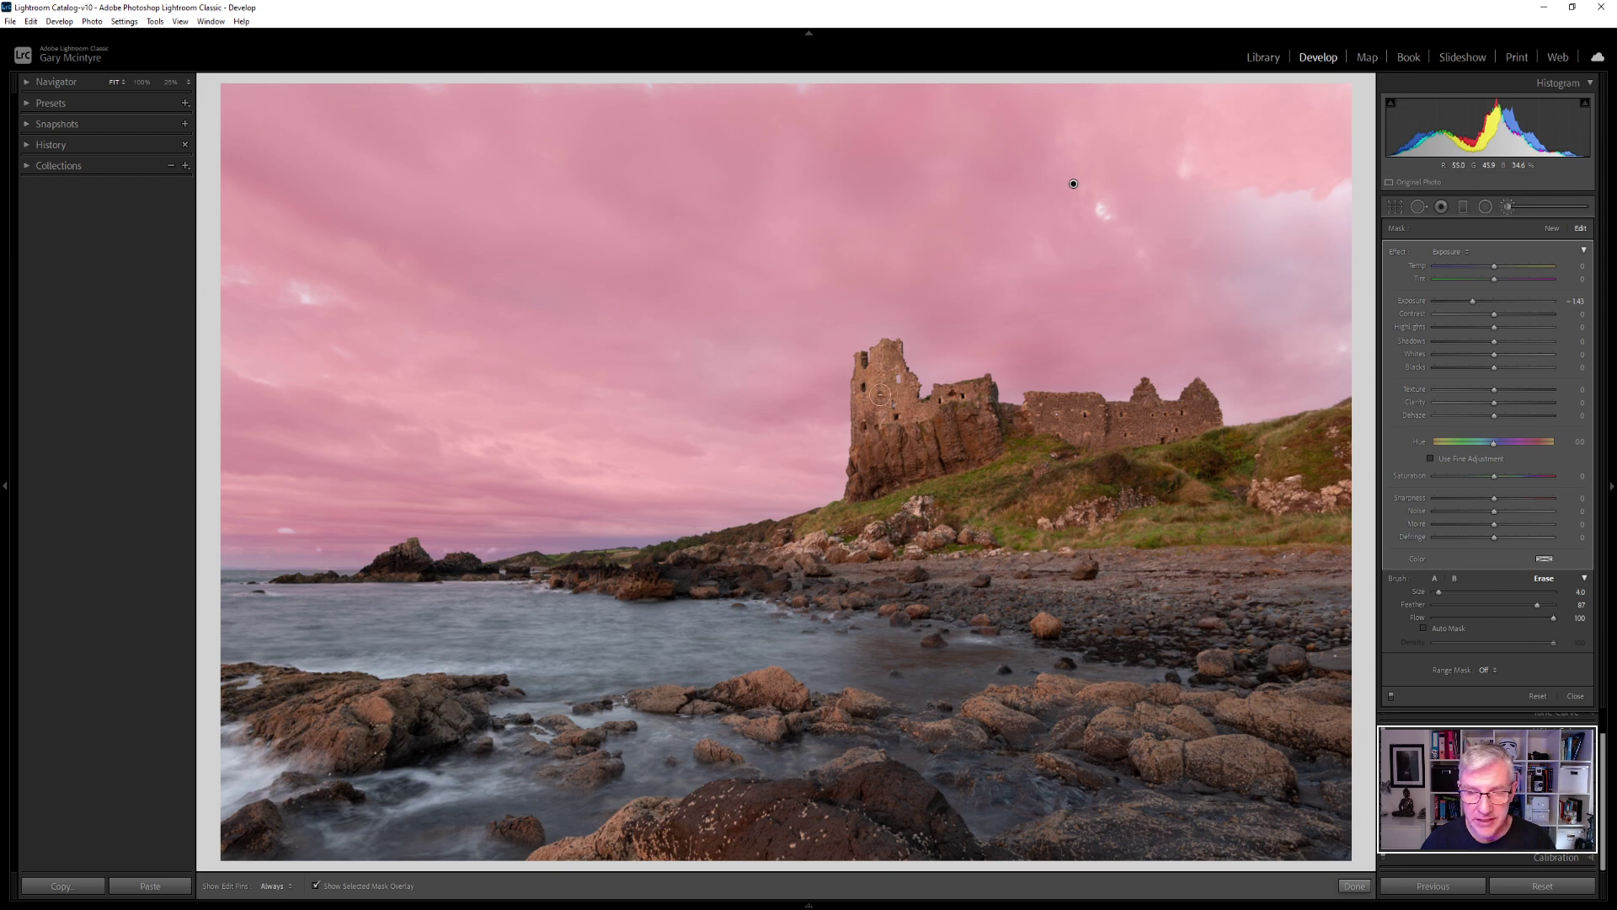
key("h")
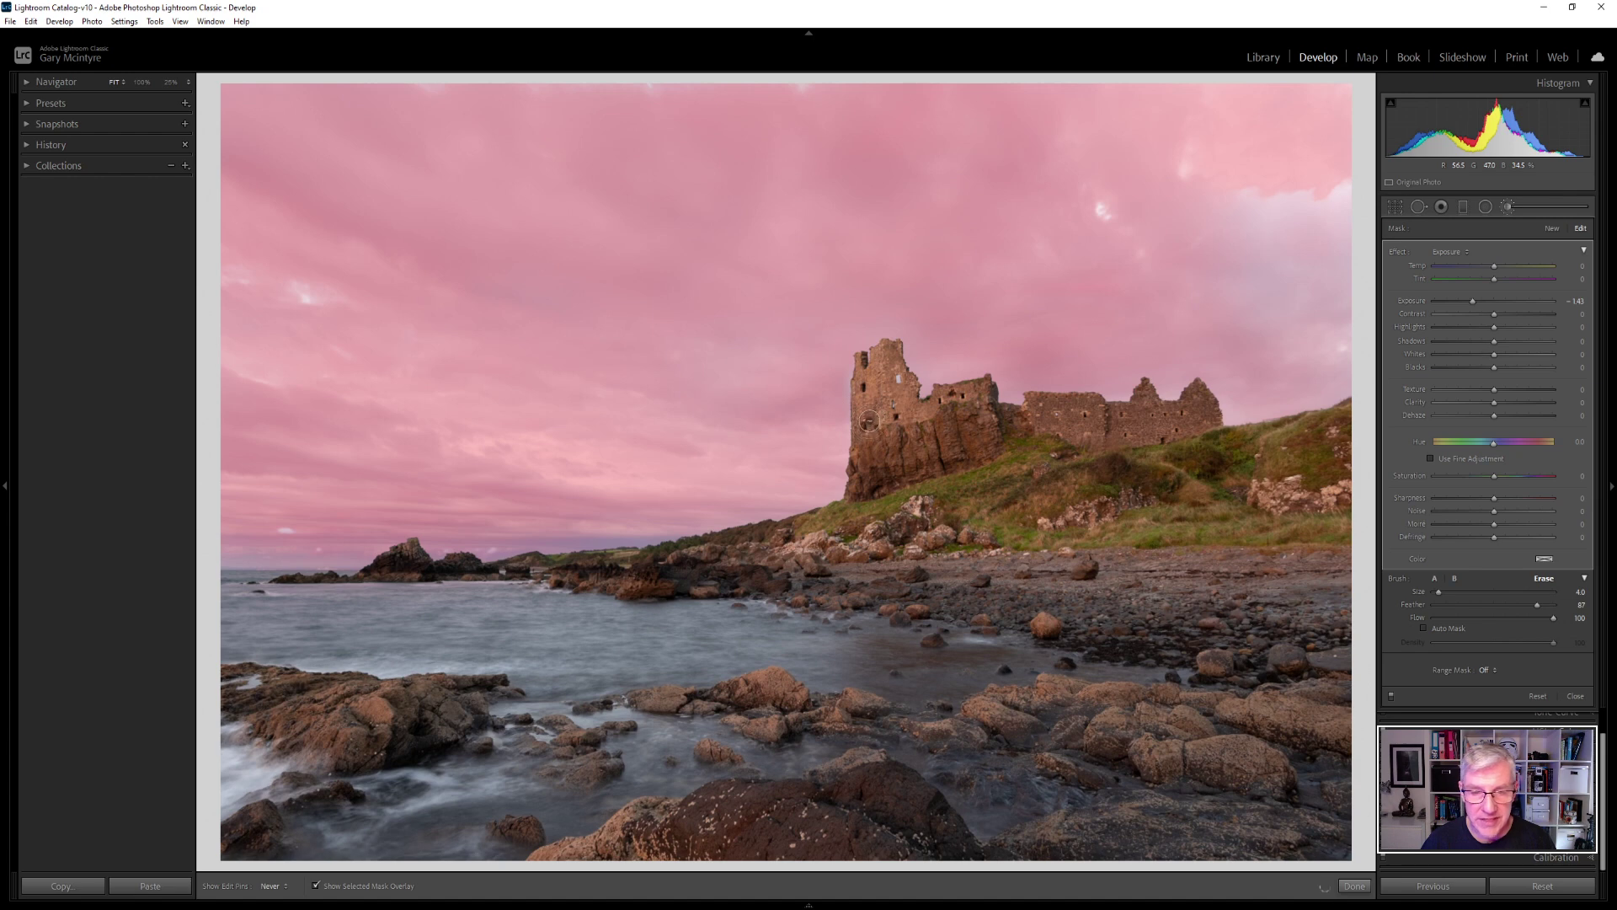
left_click_drag(866, 421, 459, 282)
key("h")
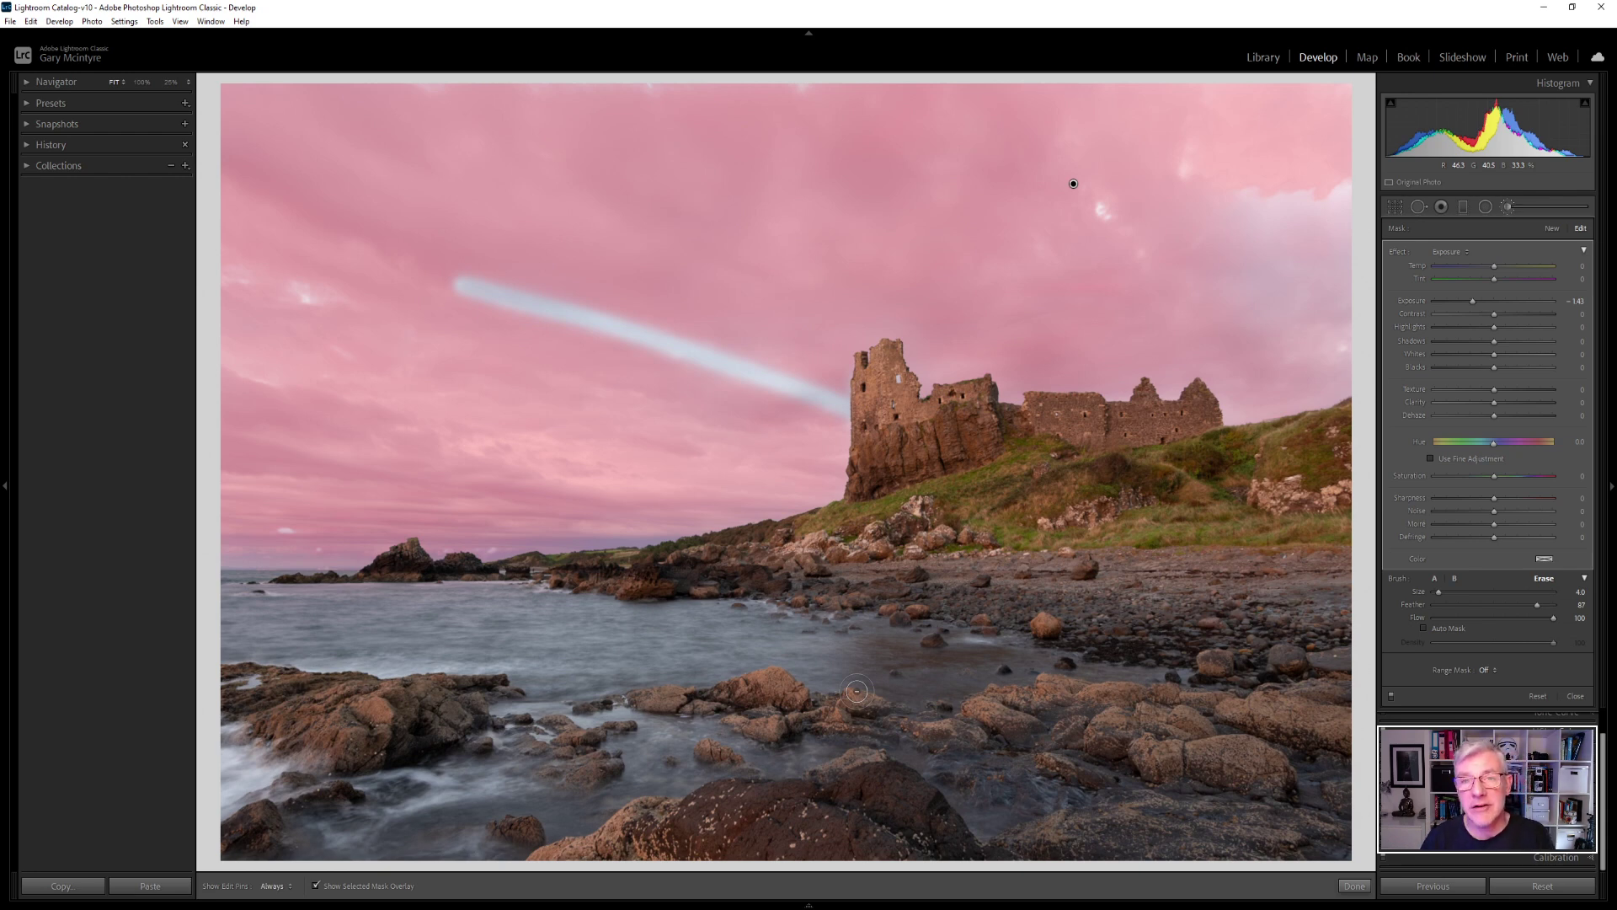
key("o")
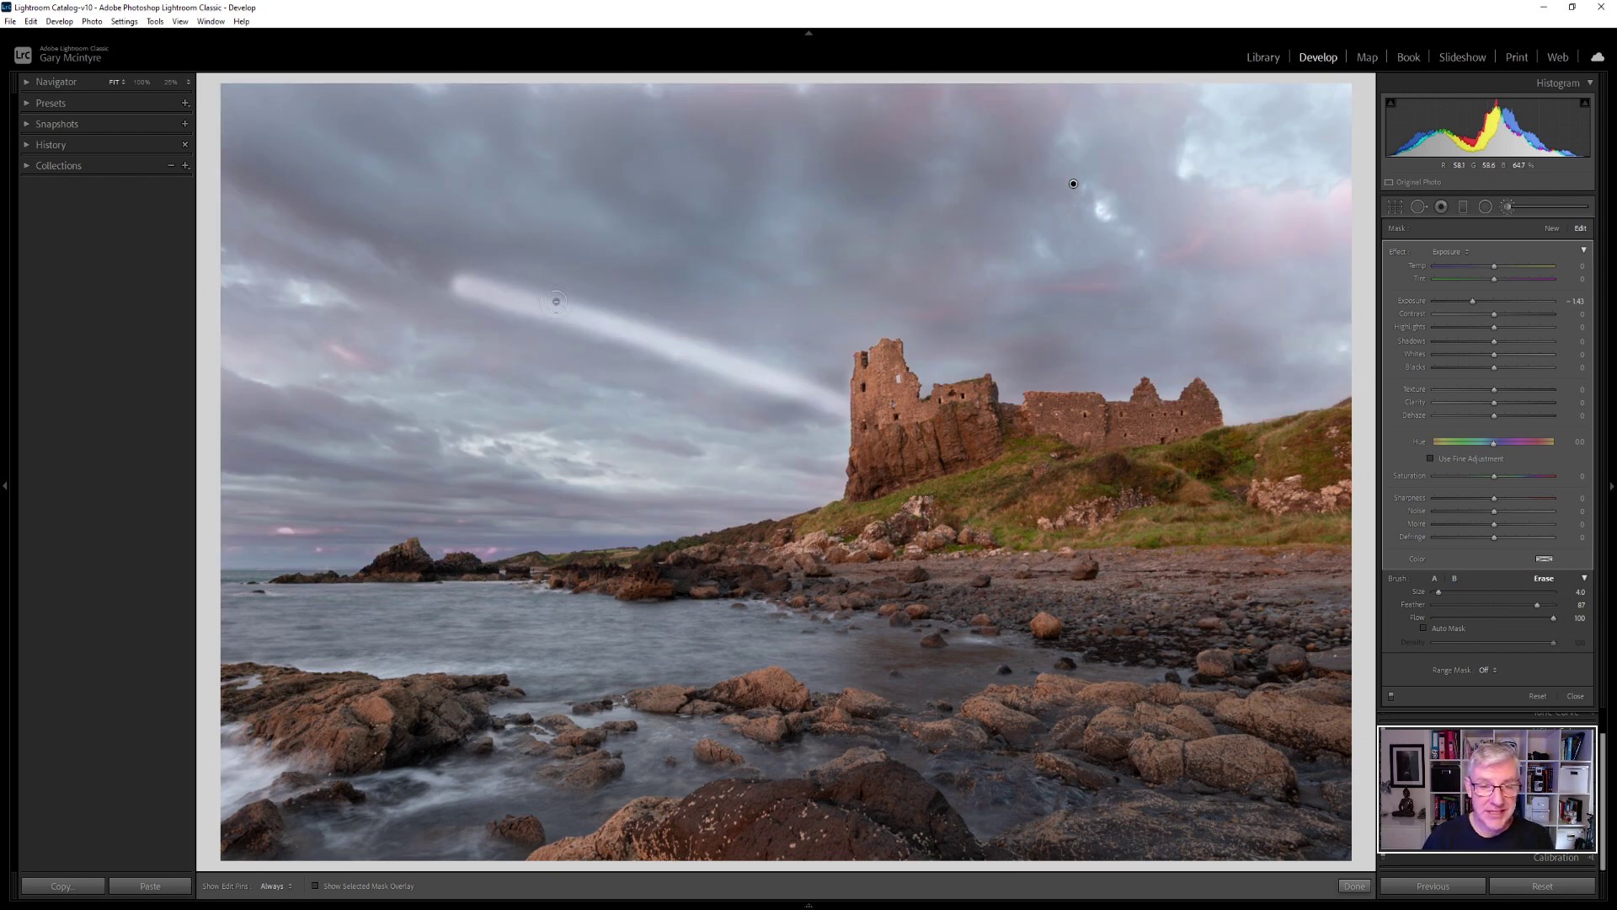
key("ctrl+z")
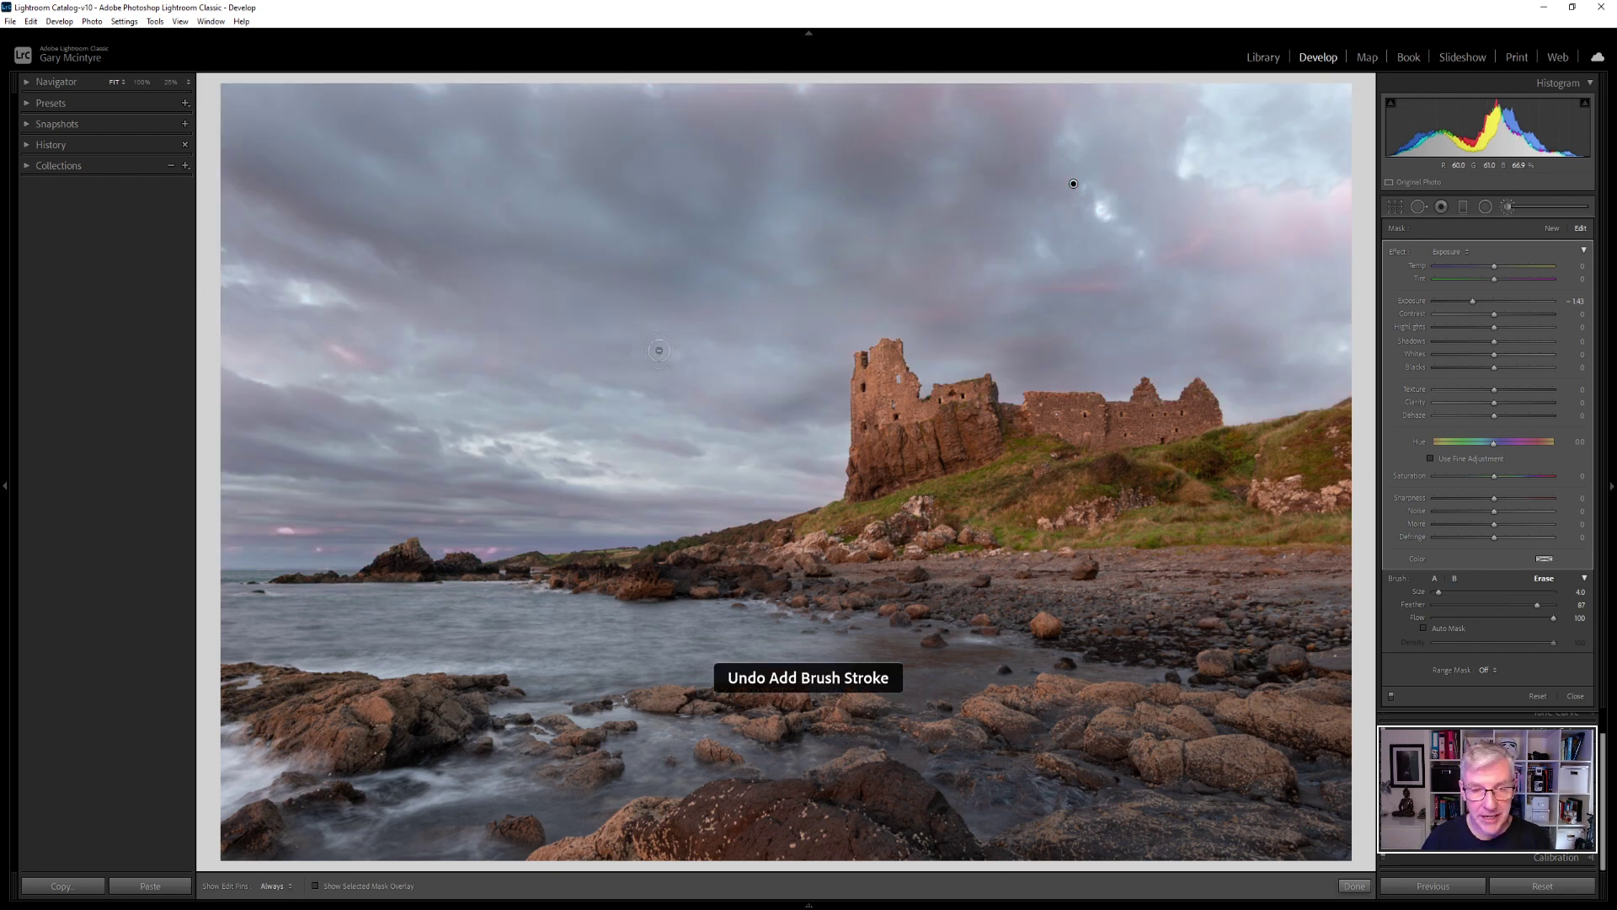
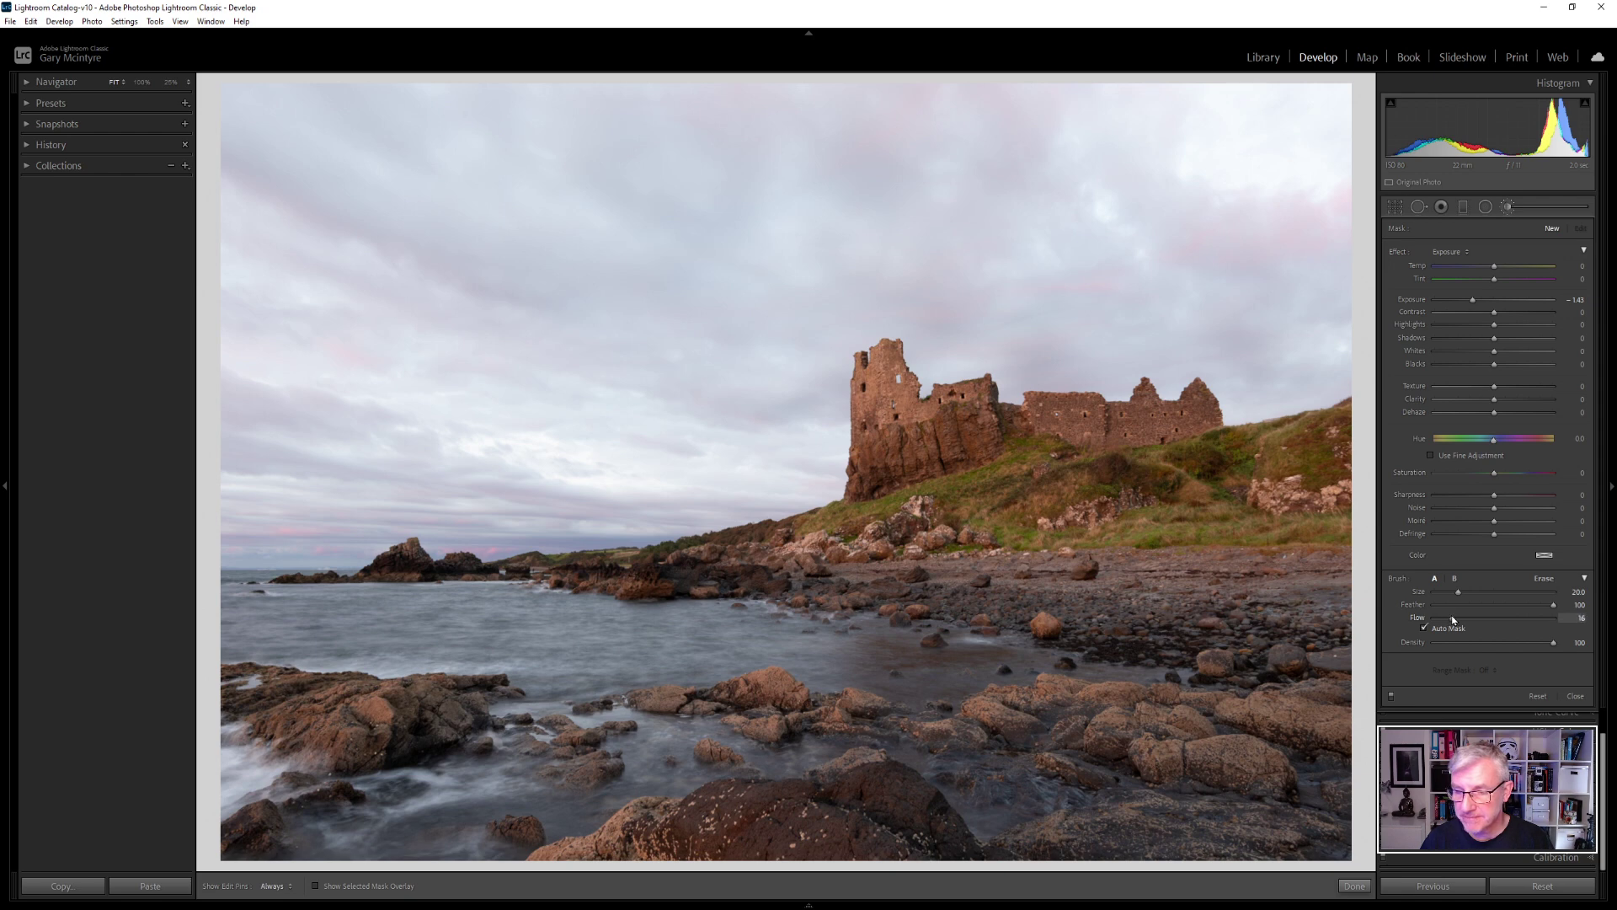
- Lower the brush flow to 18 and paint a fresh −1.43 exposure mask gradually across the sky
left_click_drag(1452, 619, 1455, 618)
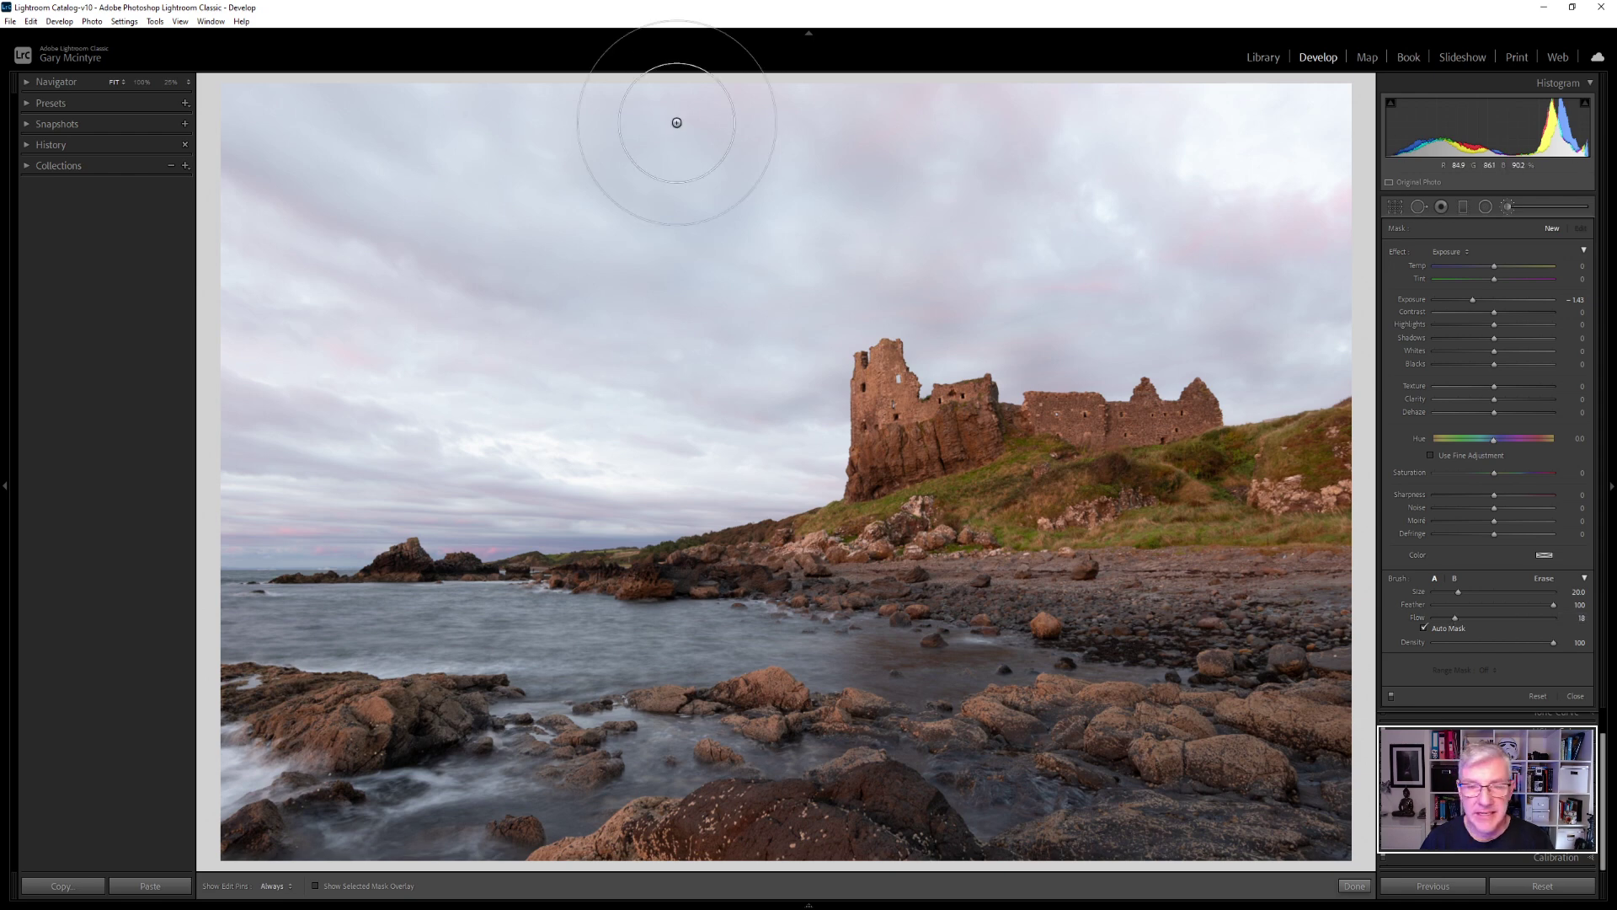
mouse_move(306, 91)
left_mouse_down()
mouse_move(903, 162)
mouse_move(916, 191)
mouse_move(1242, 134)
mouse_move(759, 278)
left_mouse_up()
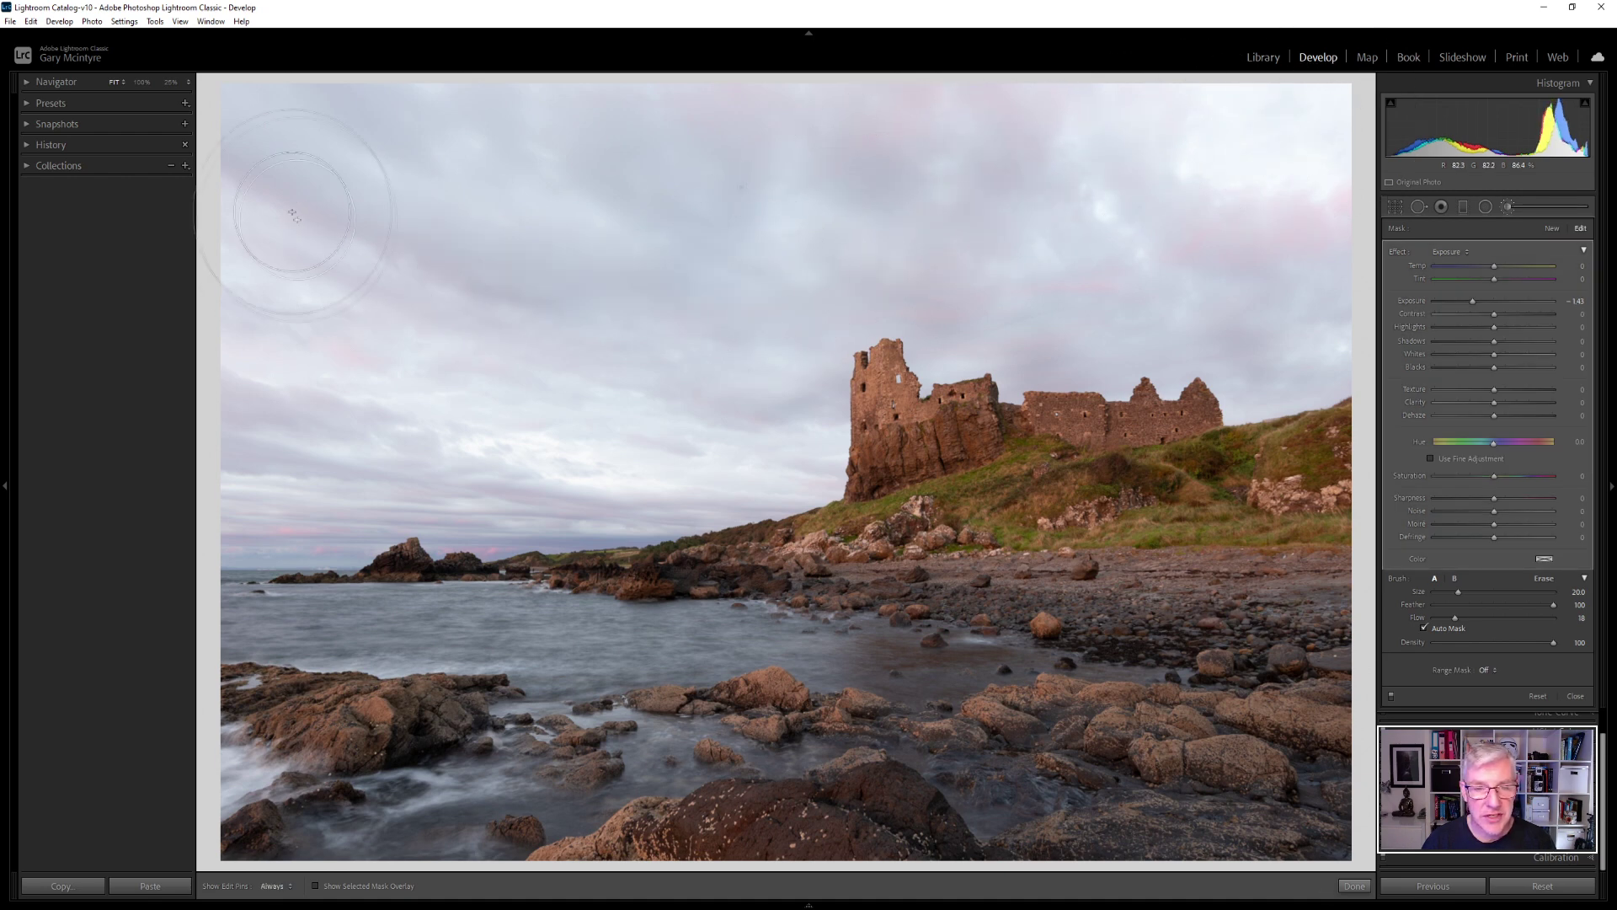
left_click_drag(712, 405, 432, 244)
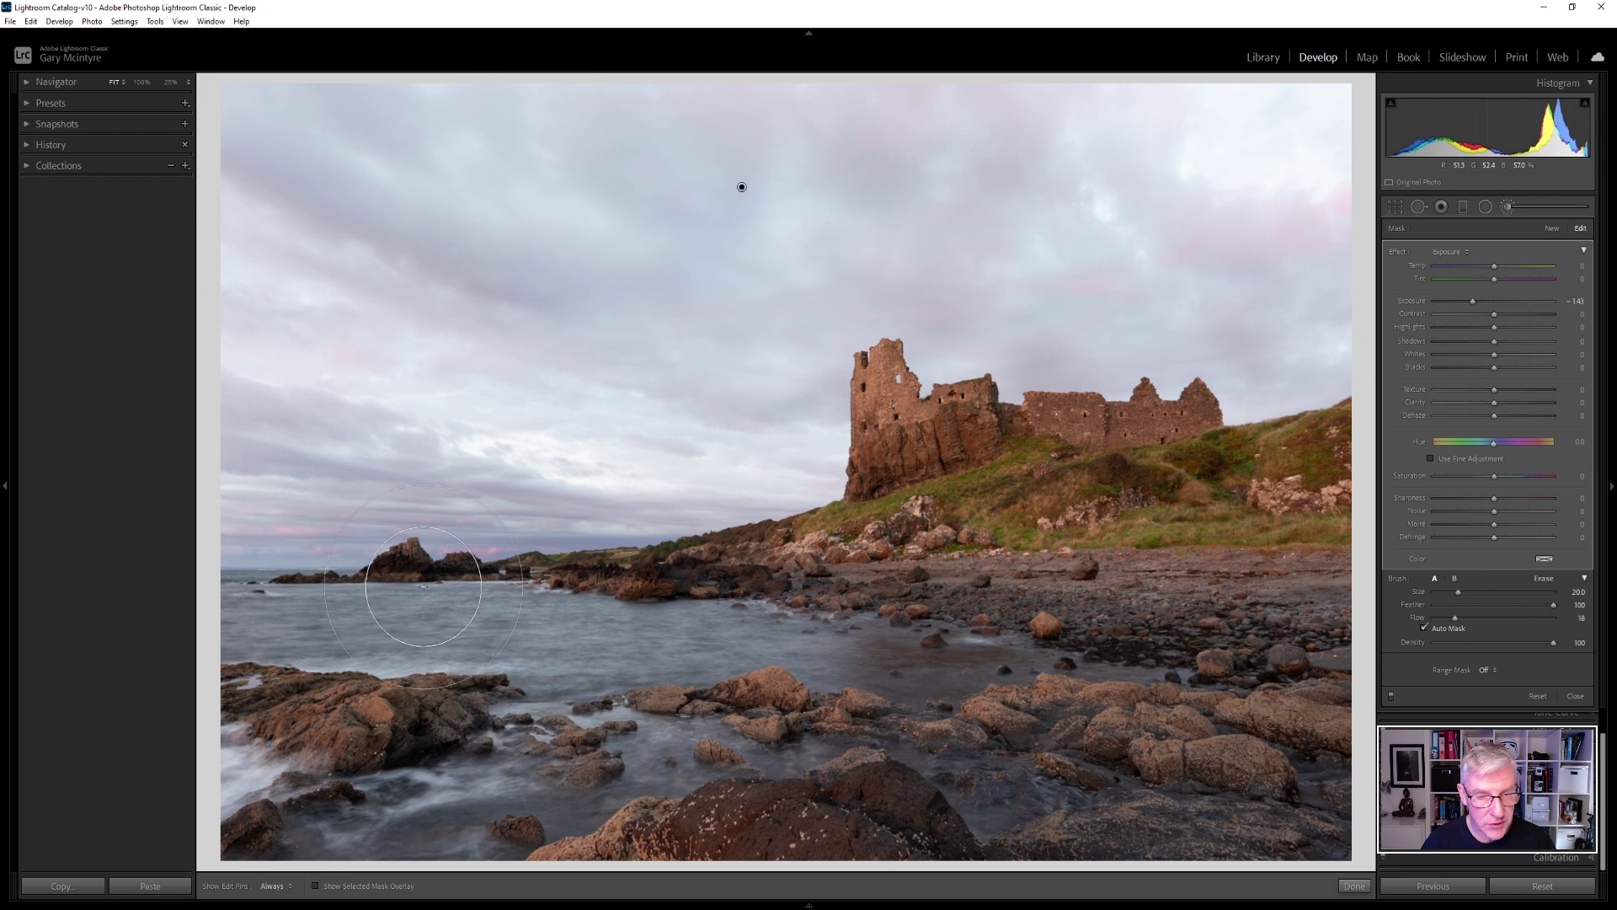
key("h")
key("h")
key("h")
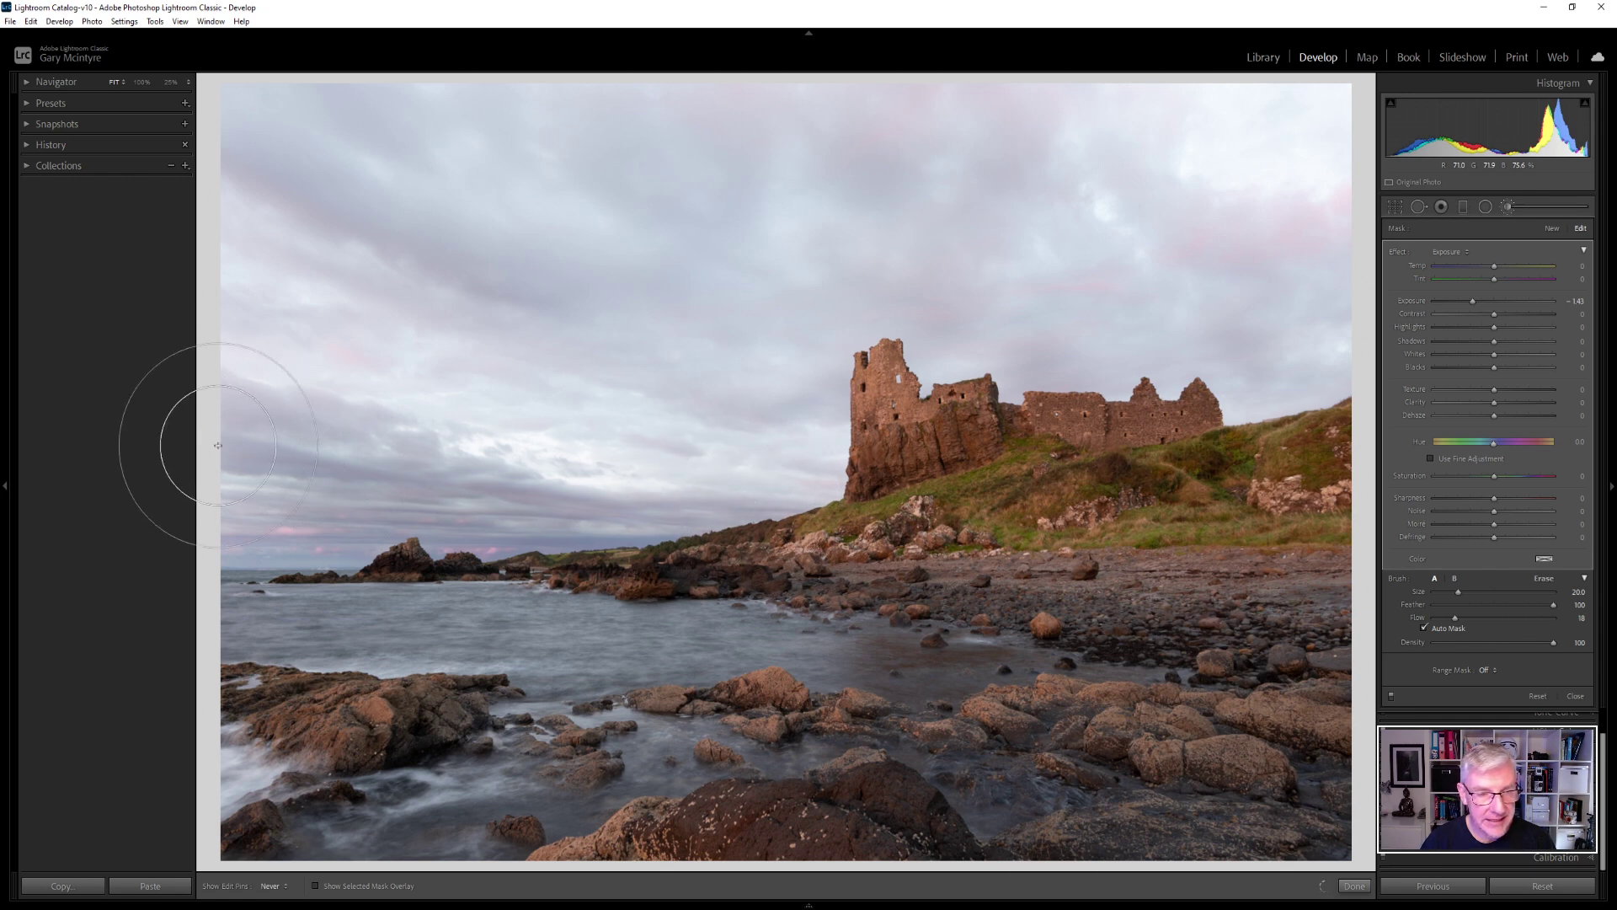
key("h")
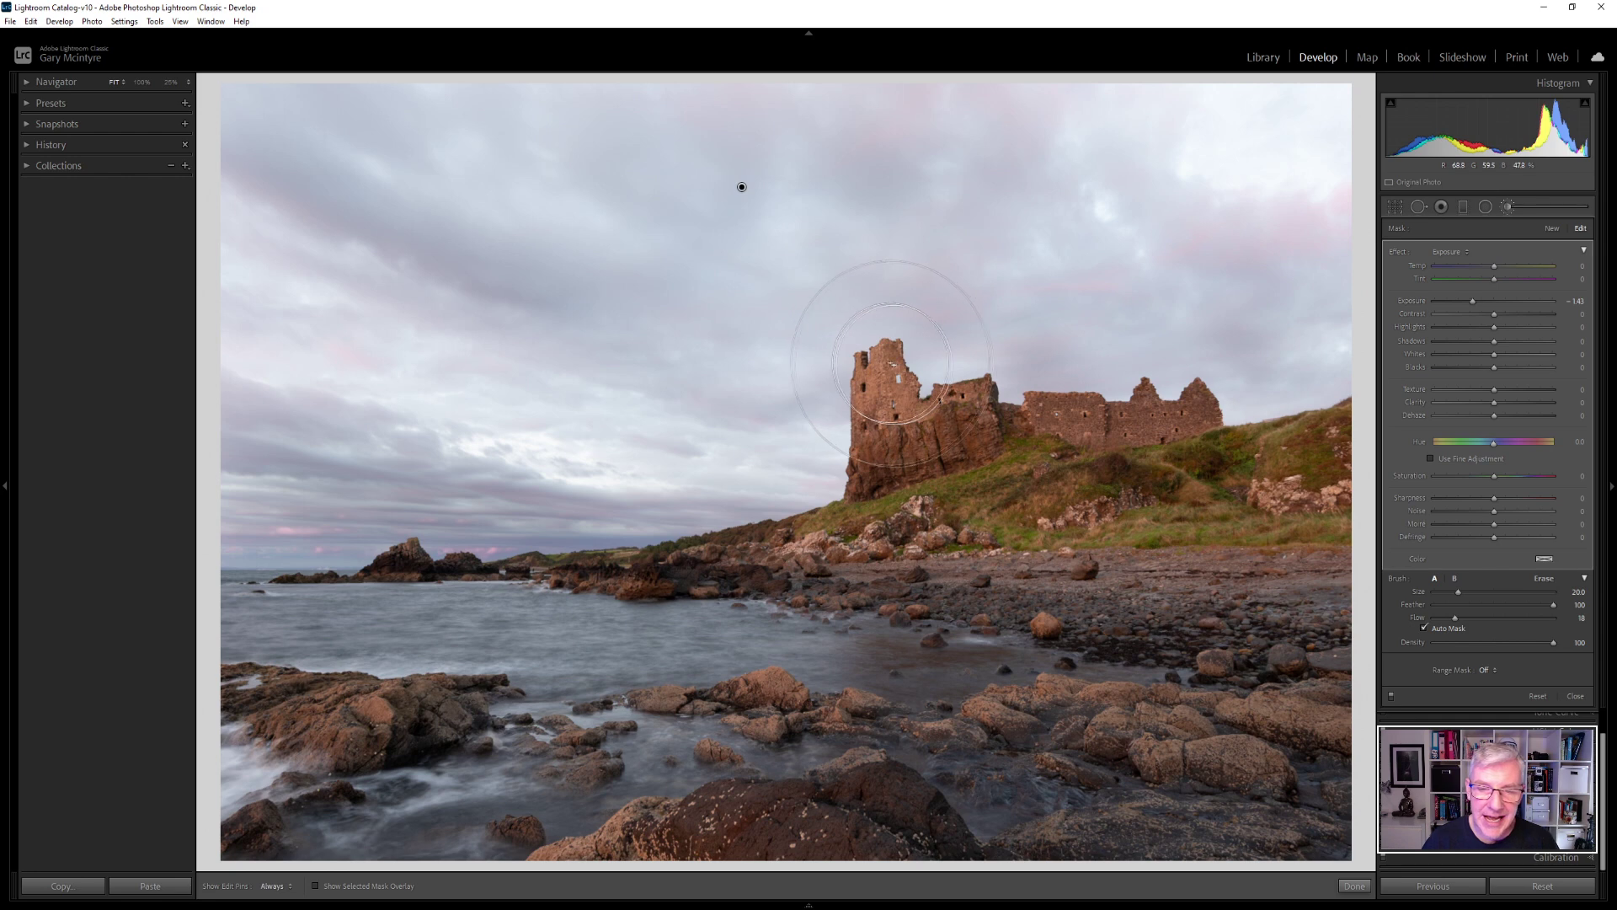
- Start a new brush adjustment with exposure 0.62 and size 10, paint over the castle ruins, and check the mask overlay
left_click(1552, 231)
scroll(926, 411, "up", 3)
scroll(925, 410, "down", 5)
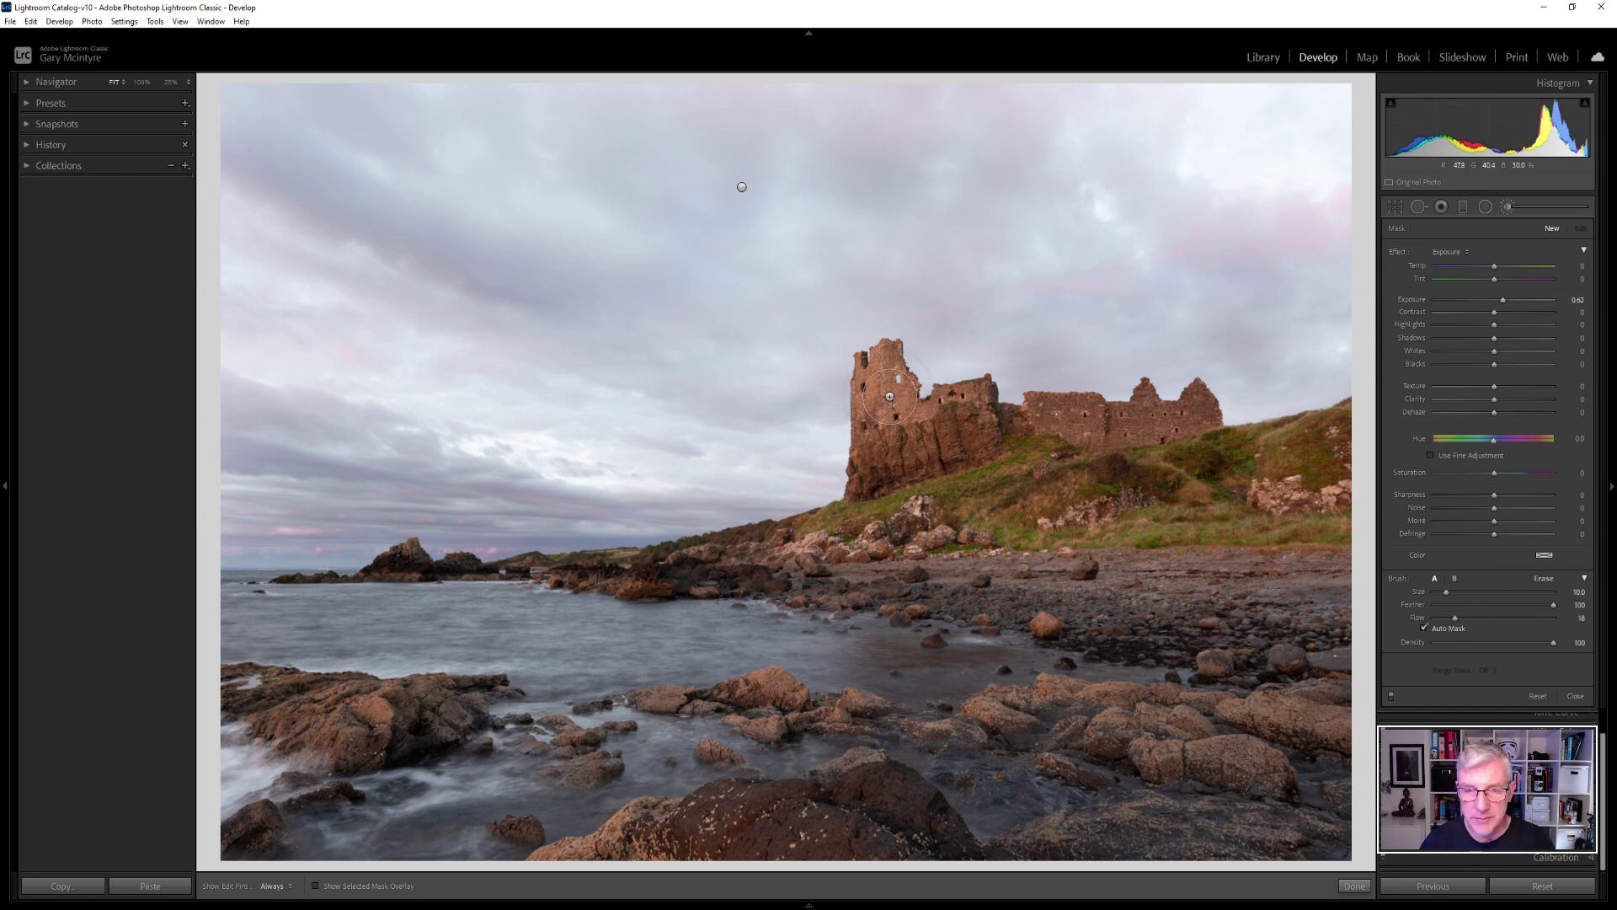
key("h")
key("h")
left_click(882, 376)
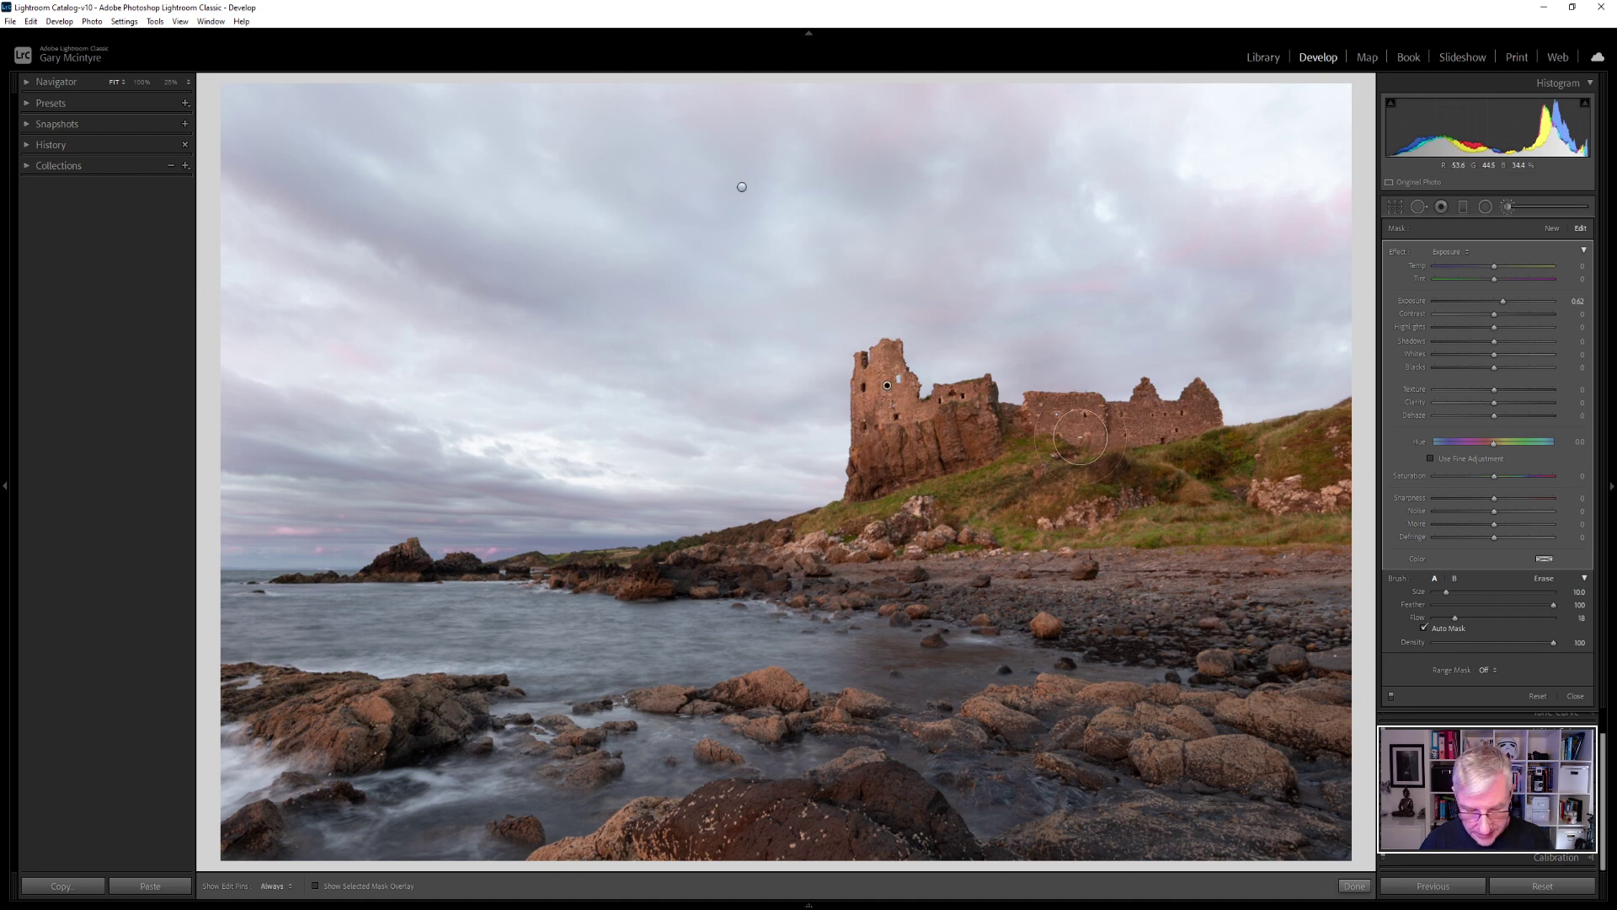
key("o")
key("o")
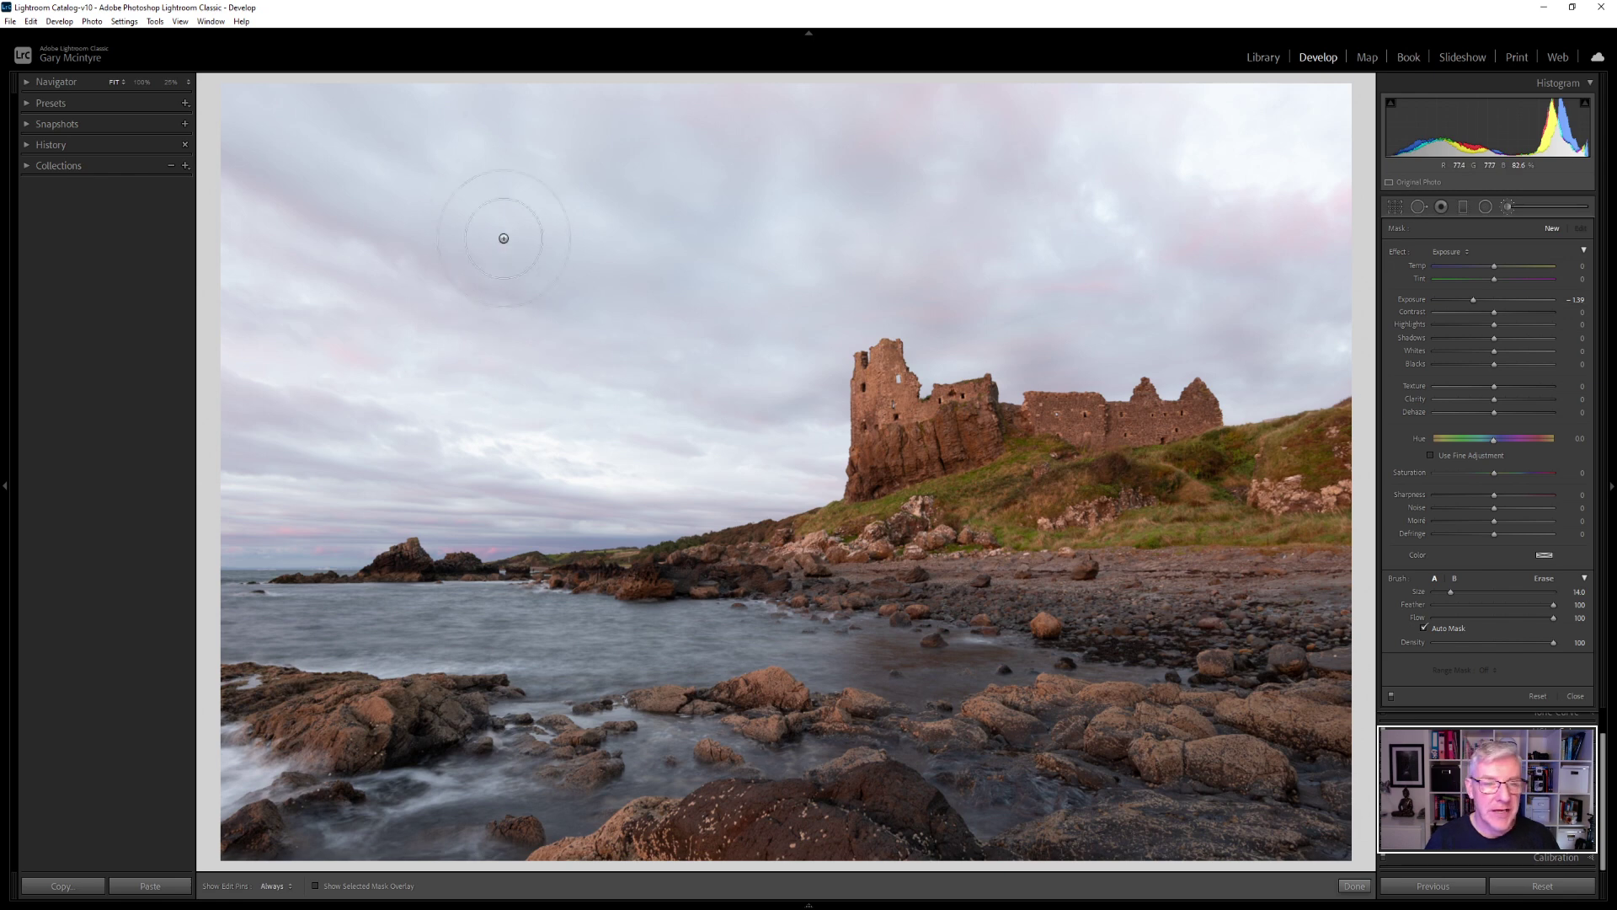
- Paint a −1.39 exposure mask over the upper sky with a size 14 brush at density 100, and delete that adjustment
left_click_drag(354, 159, 851, 422)
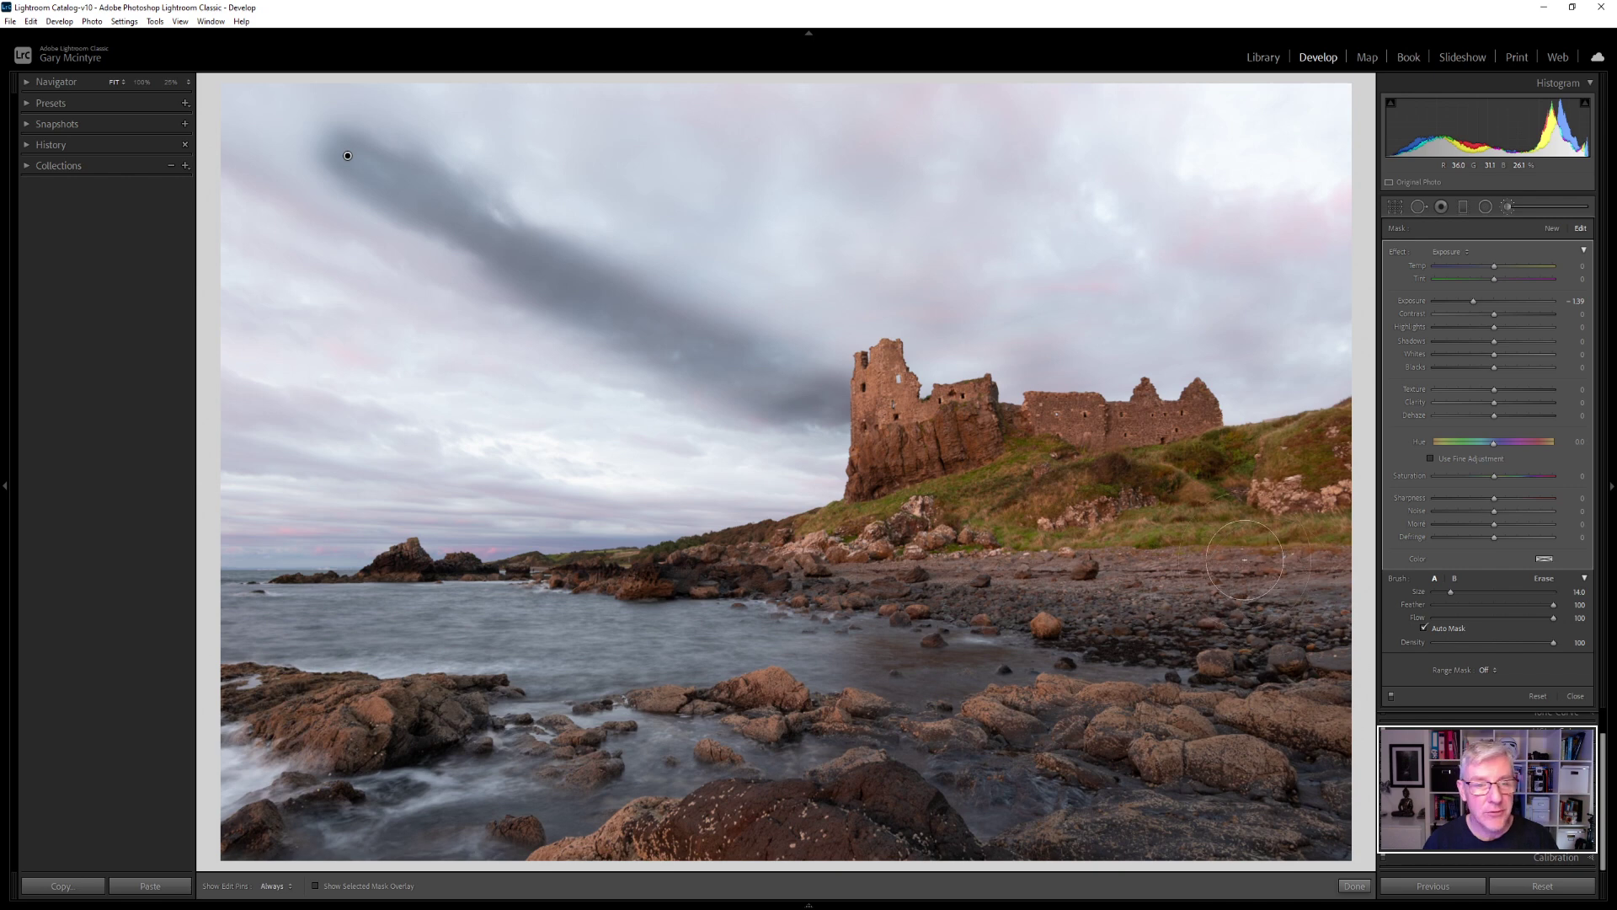
mouse_move(471, 232)
left_mouse_down()
mouse_move(821, 425)
mouse_move(817, 358)
left_mouse_up()
mouse_move(701, 335)
left_mouse_down()
mouse_move(748, 351)
mouse_move(459, 114)
mouse_move(857, 340)
mouse_move(522, 87)
mouse_move(905, 302)
mouse_move(609, 108)
left_mouse_up()
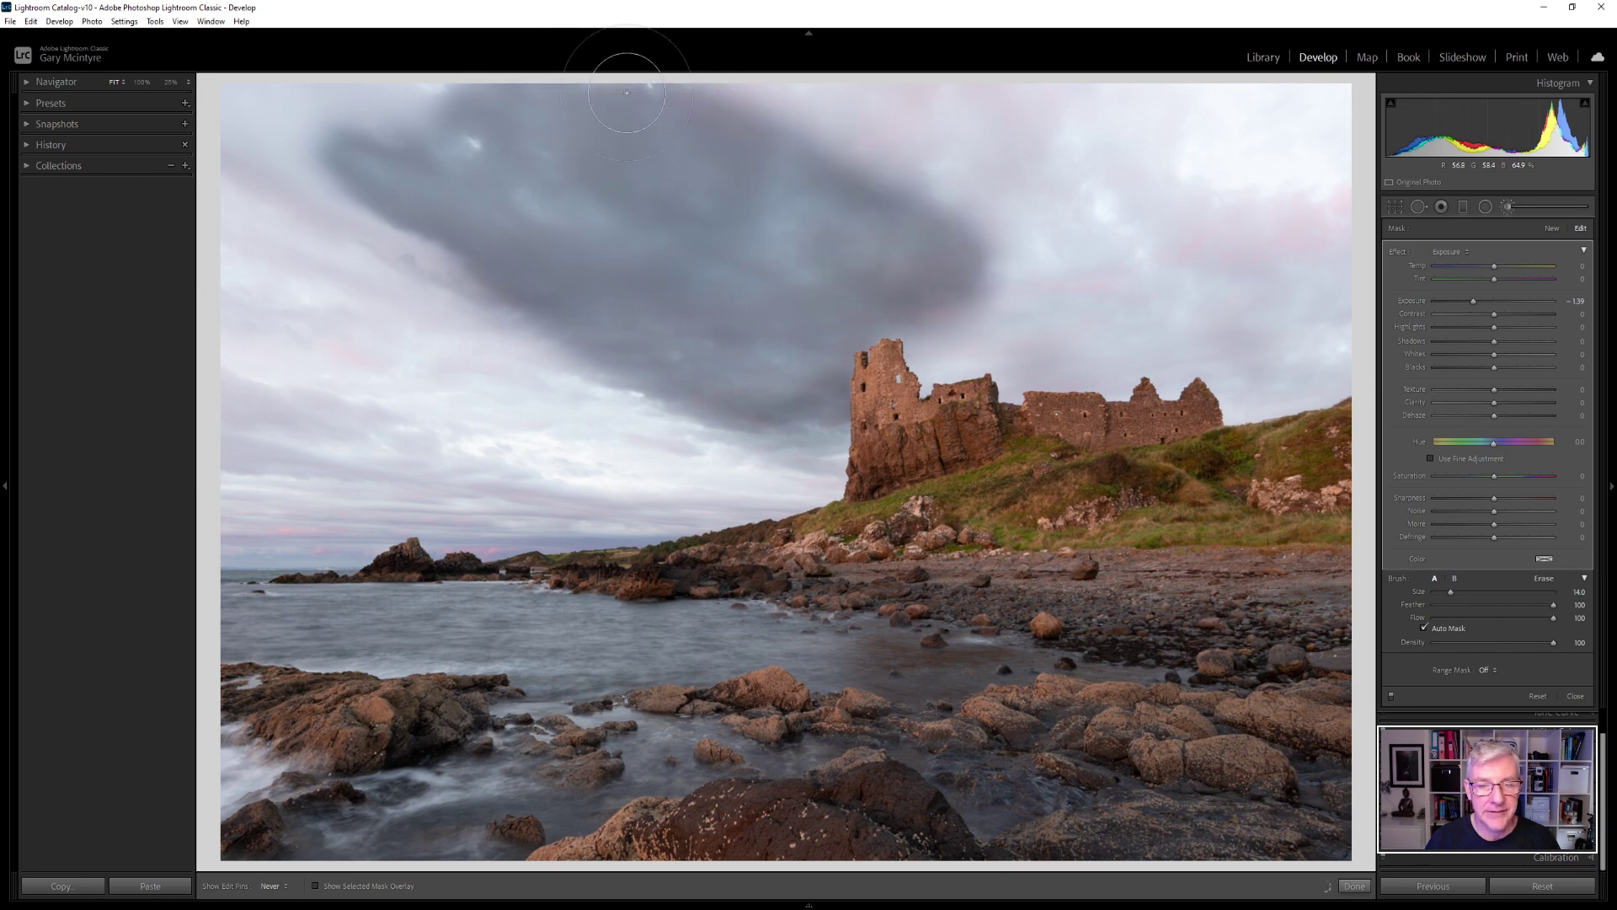
key("h")
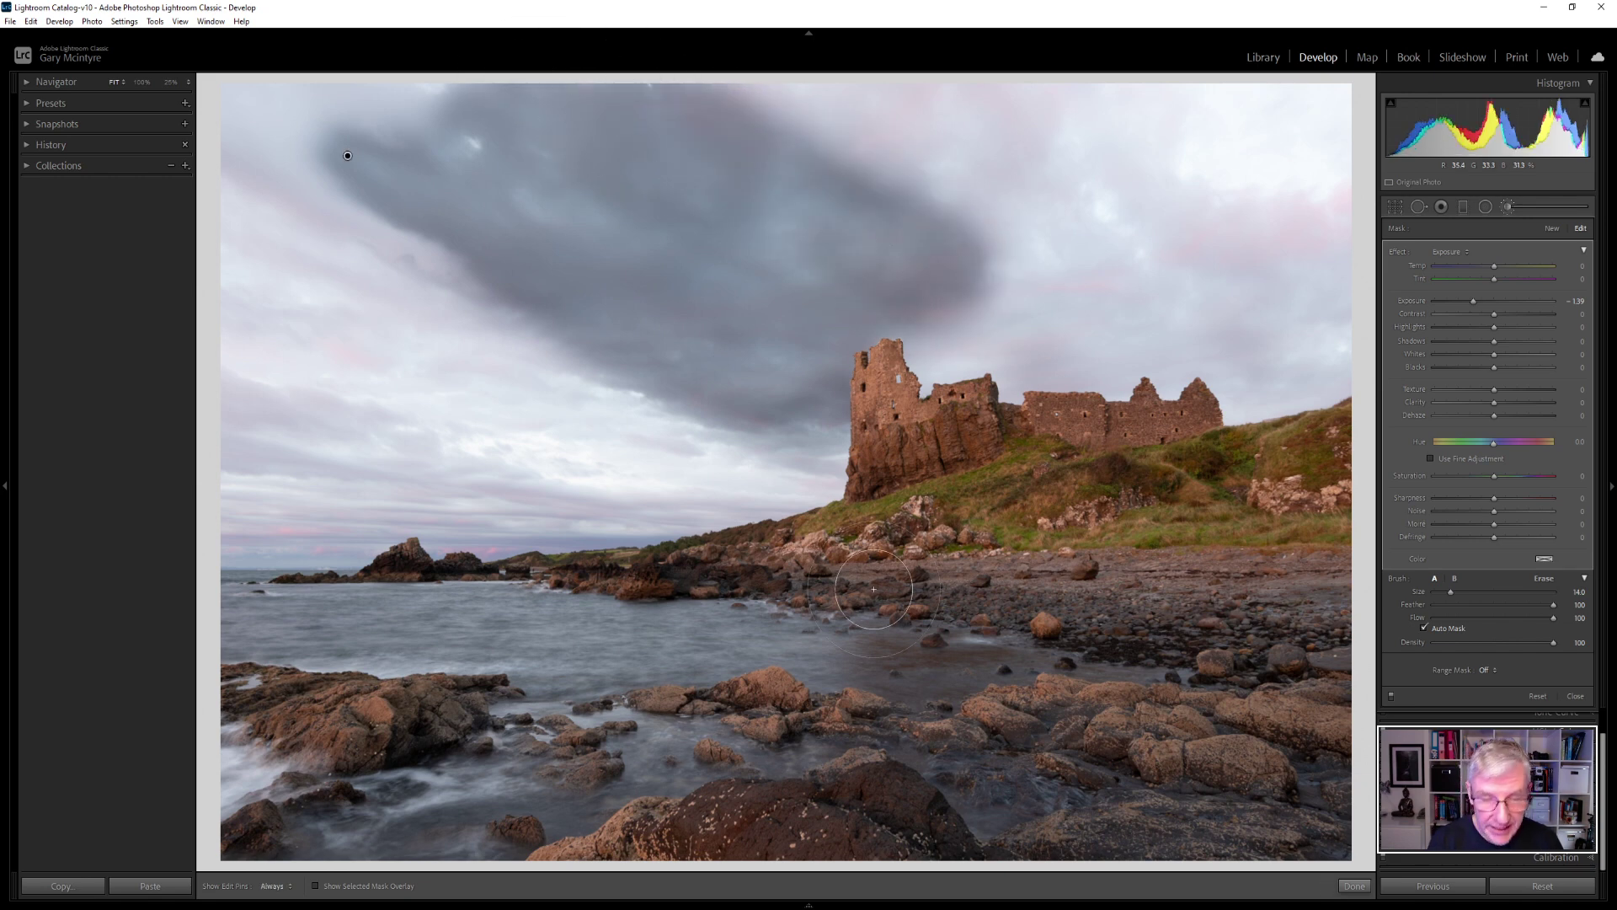
key("Delete")
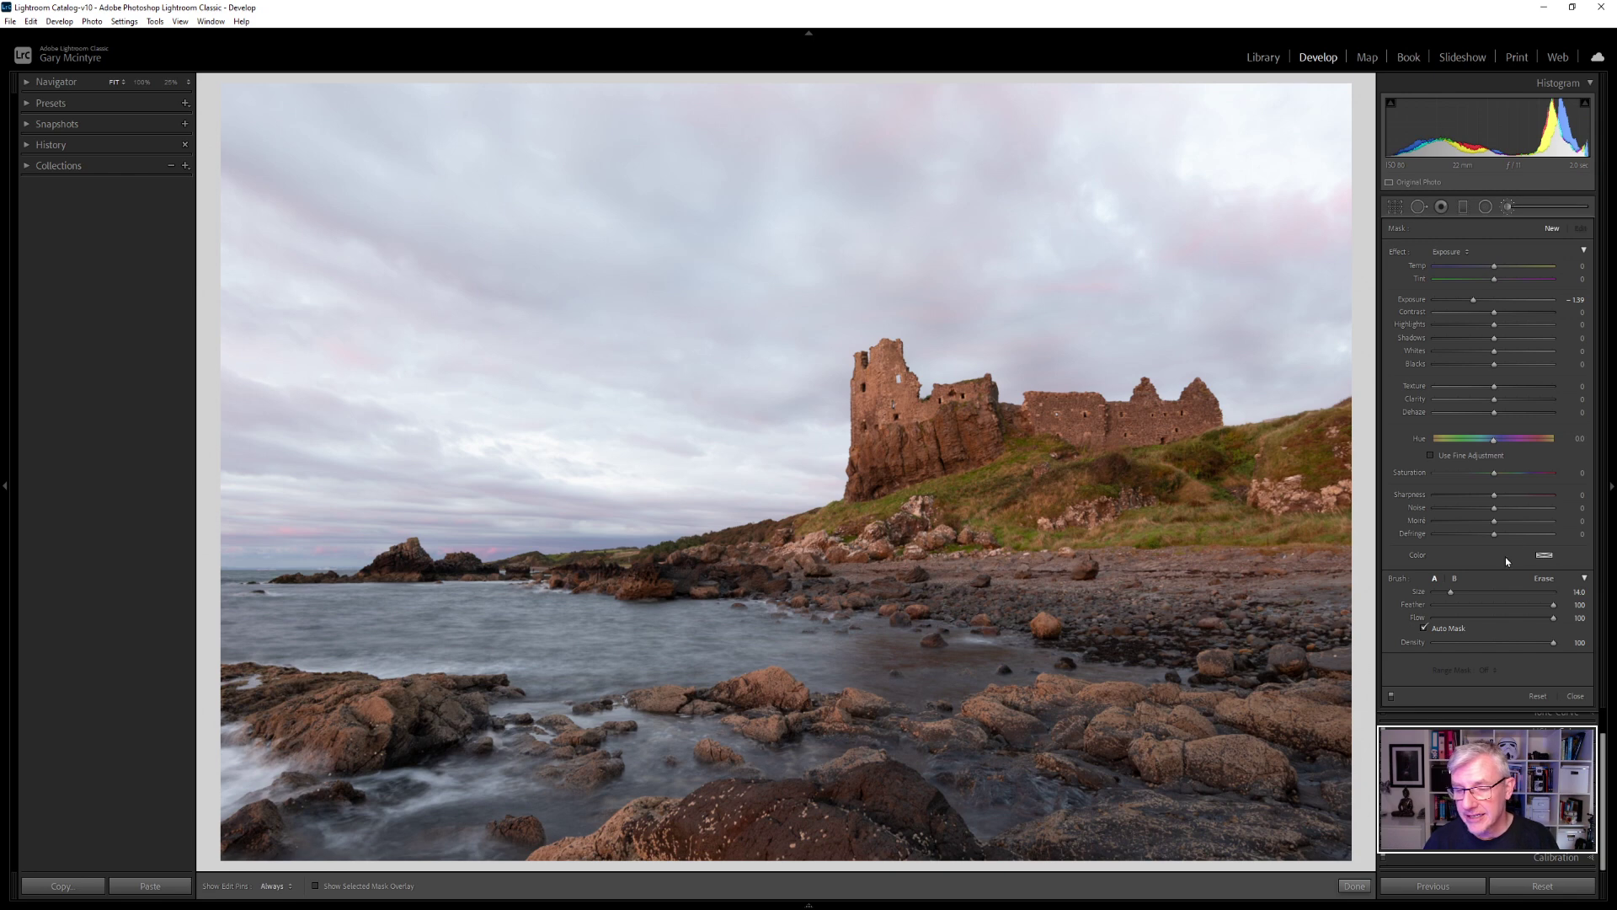
- Set the brush density to 45 and paint a −1.39 exposure mask across the sky, enlarging the brush from size 14 to 24
left_click(1489, 642)
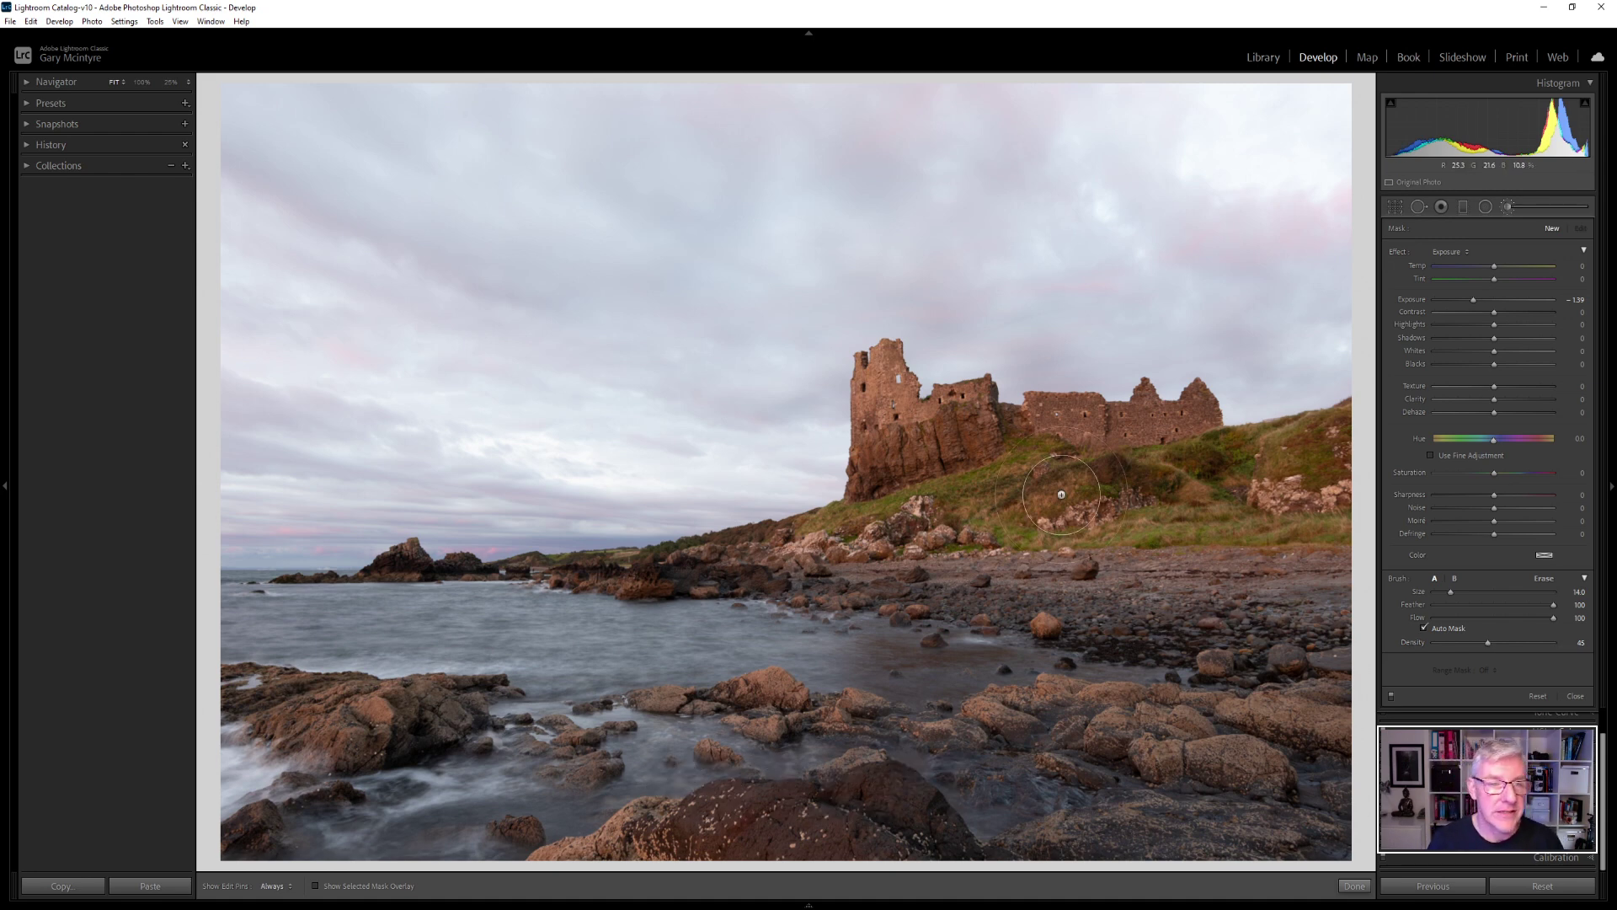
mouse_move(308, 174)
left_mouse_down()
mouse_move(487, 282)
mouse_move(771, 403)
left_mouse_up()
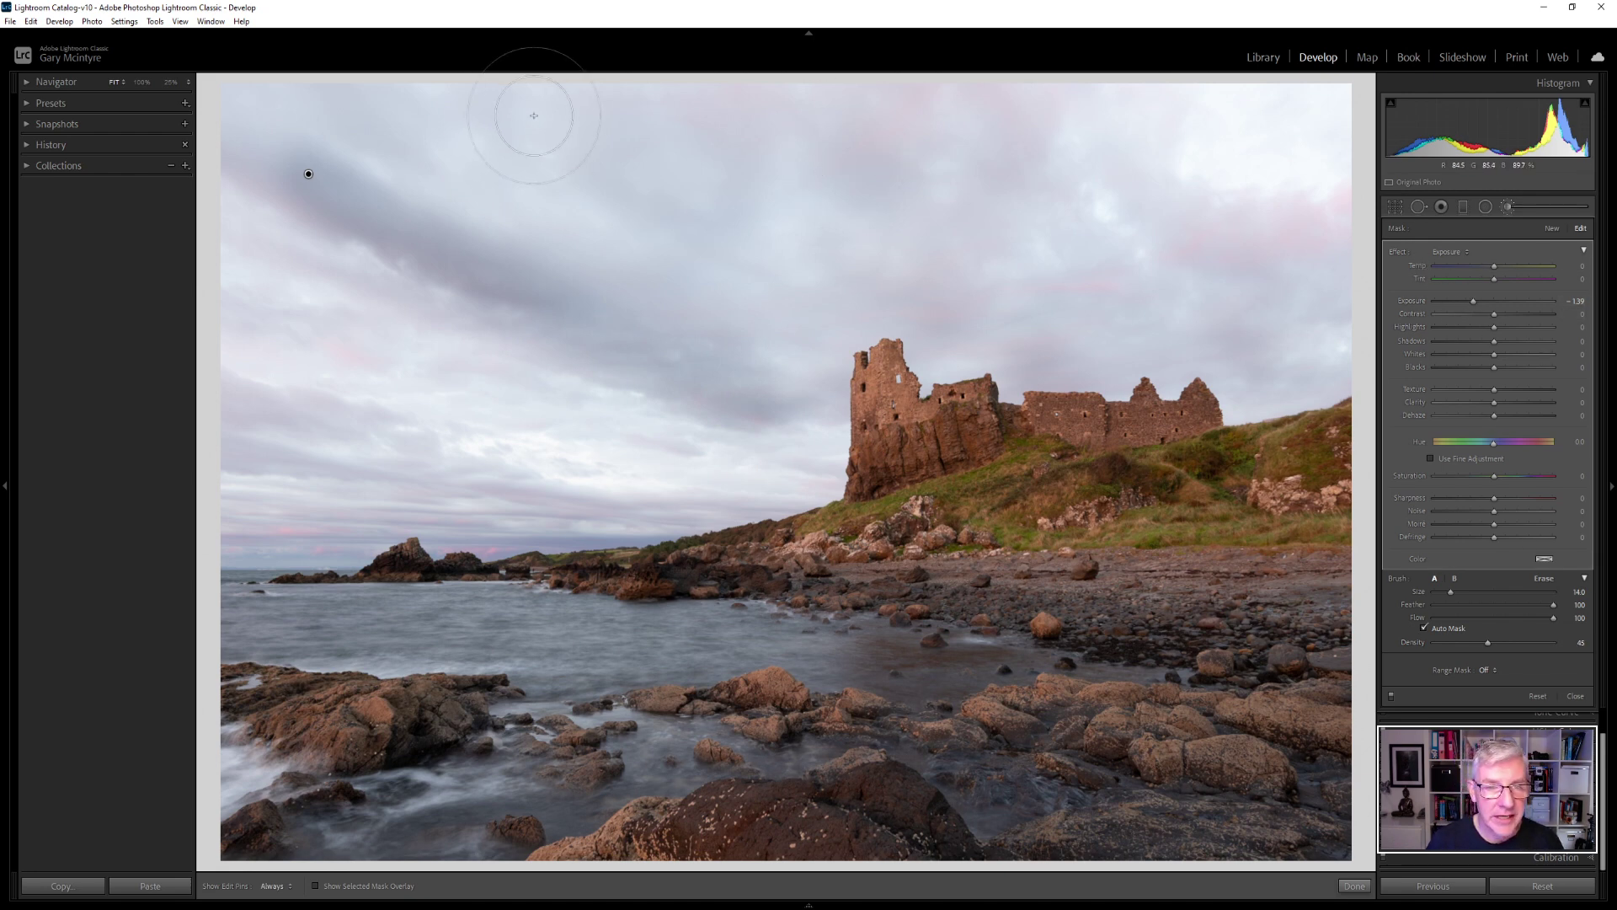
key("h")
scroll(296, 119, "up", 3)
mouse_move(330, 118)
left_mouse_down()
mouse_move(512, 200)
mouse_move(574, 208)
mouse_move(566, 113)
mouse_move(761, 278)
mouse_move(737, 154)
mouse_move(890, 82)
mouse_move(876, 218)
mouse_move(898, 271)
mouse_move(1029, 242)
mouse_move(1113, 295)
mouse_move(1191, 310)
mouse_move(1266, 290)
mouse_move(1327, 345)
mouse_move(1266, 362)
mouse_move(1065, 323)
mouse_move(940, 360)
mouse_move(924, 309)
mouse_move(825, 286)
mouse_move(815, 459)
mouse_move(180, 433)
left_mouse_up()
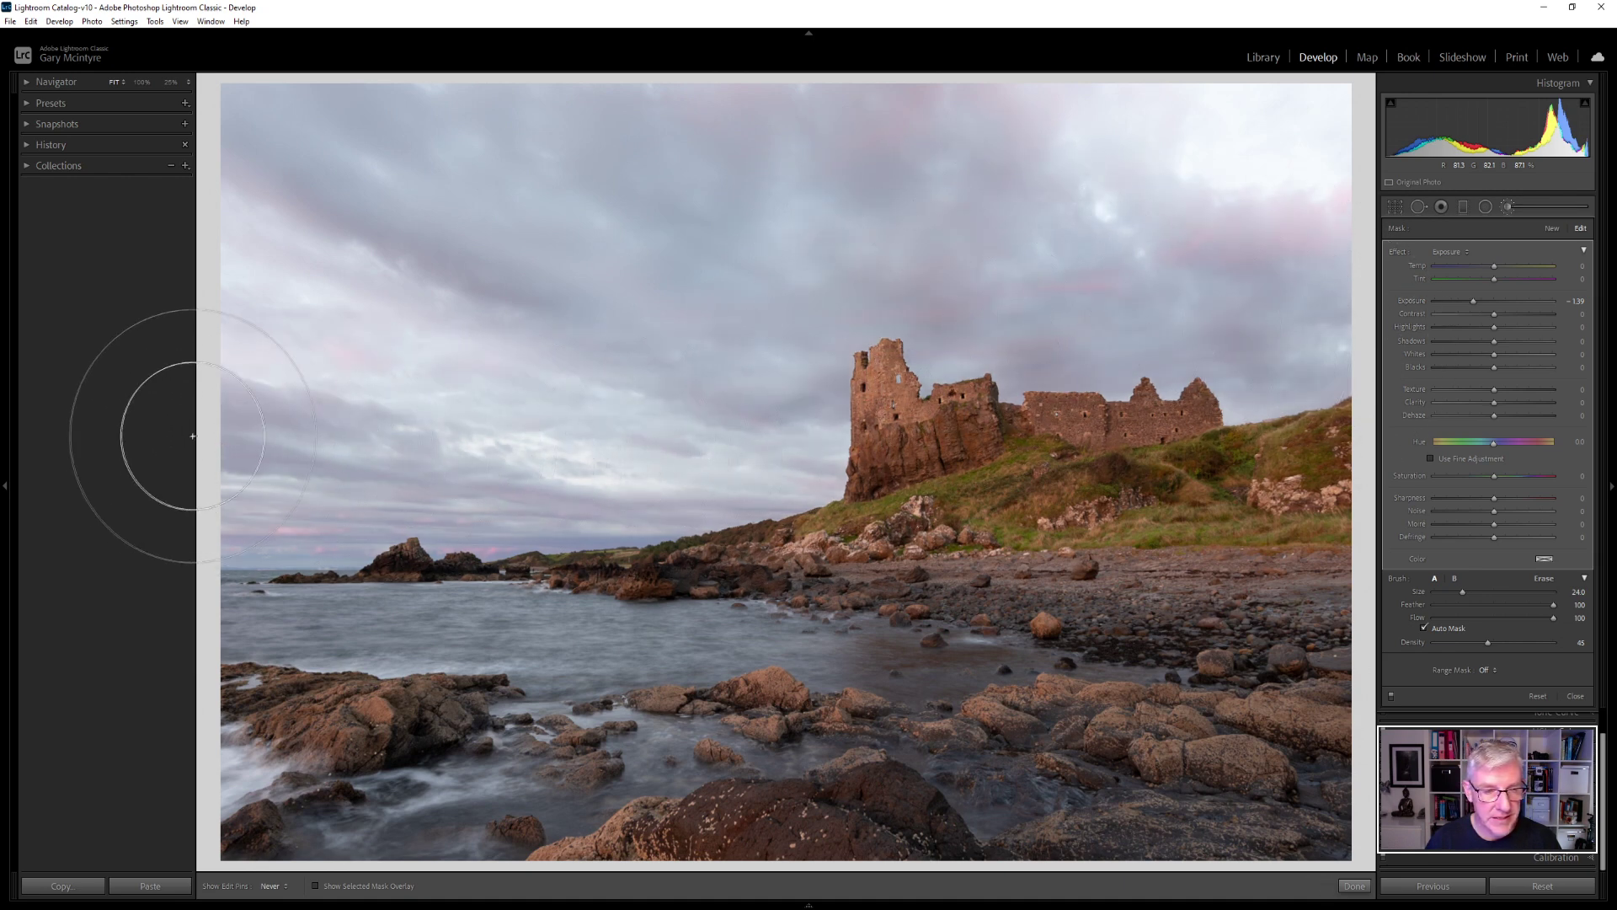
mouse_move(134, 129)
left_mouse_down()
mouse_move(295, 50)
mouse_move(1390, 47)
mouse_move(1304, 340)
mouse_move(1251, 442)
mouse_move(1105, 404)
left_mouse_up()
key("h")
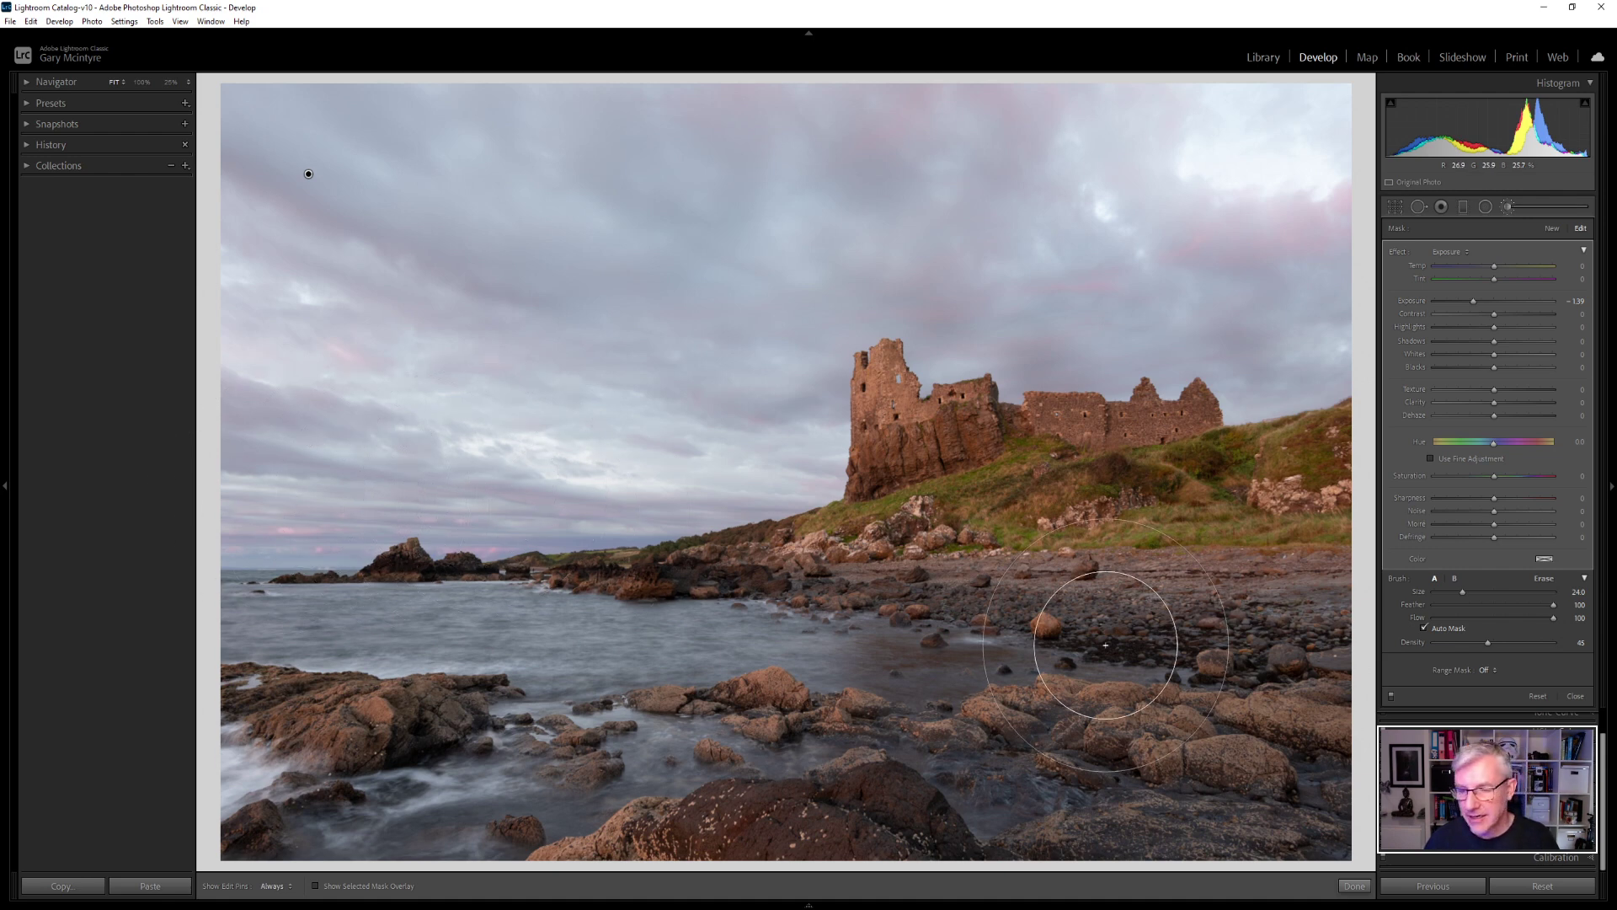
- Set the density to 65 and the brush size to 17, and darken the lower sky along the horizon and the upper clouds
left_click_drag(1487, 645, 1496, 645)
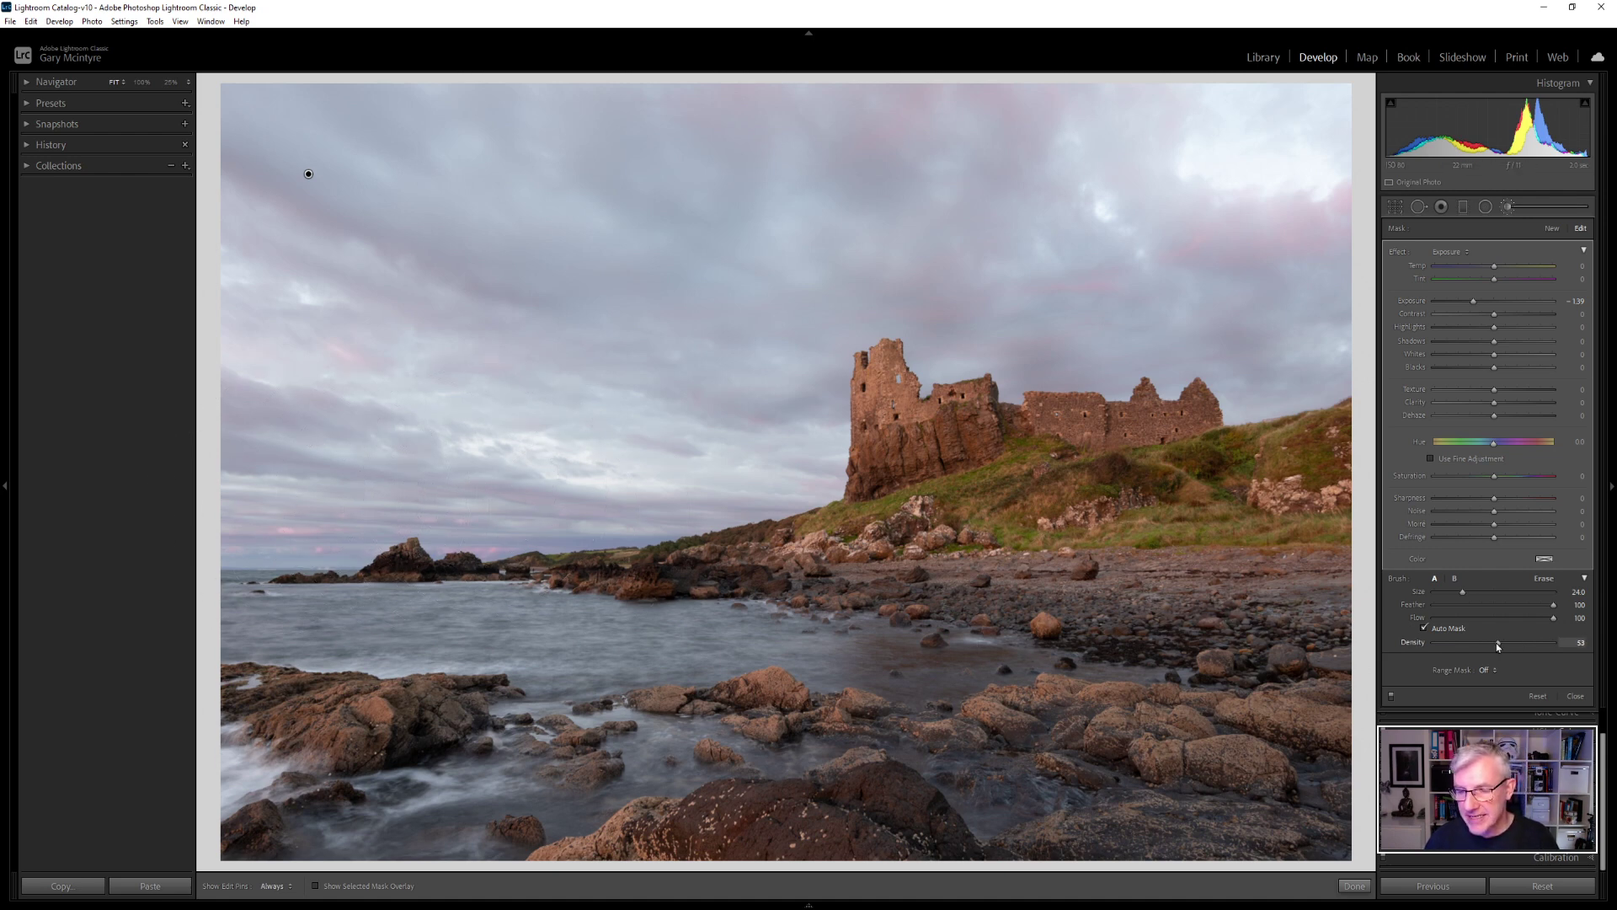
scroll(482, 553, "up", 8)
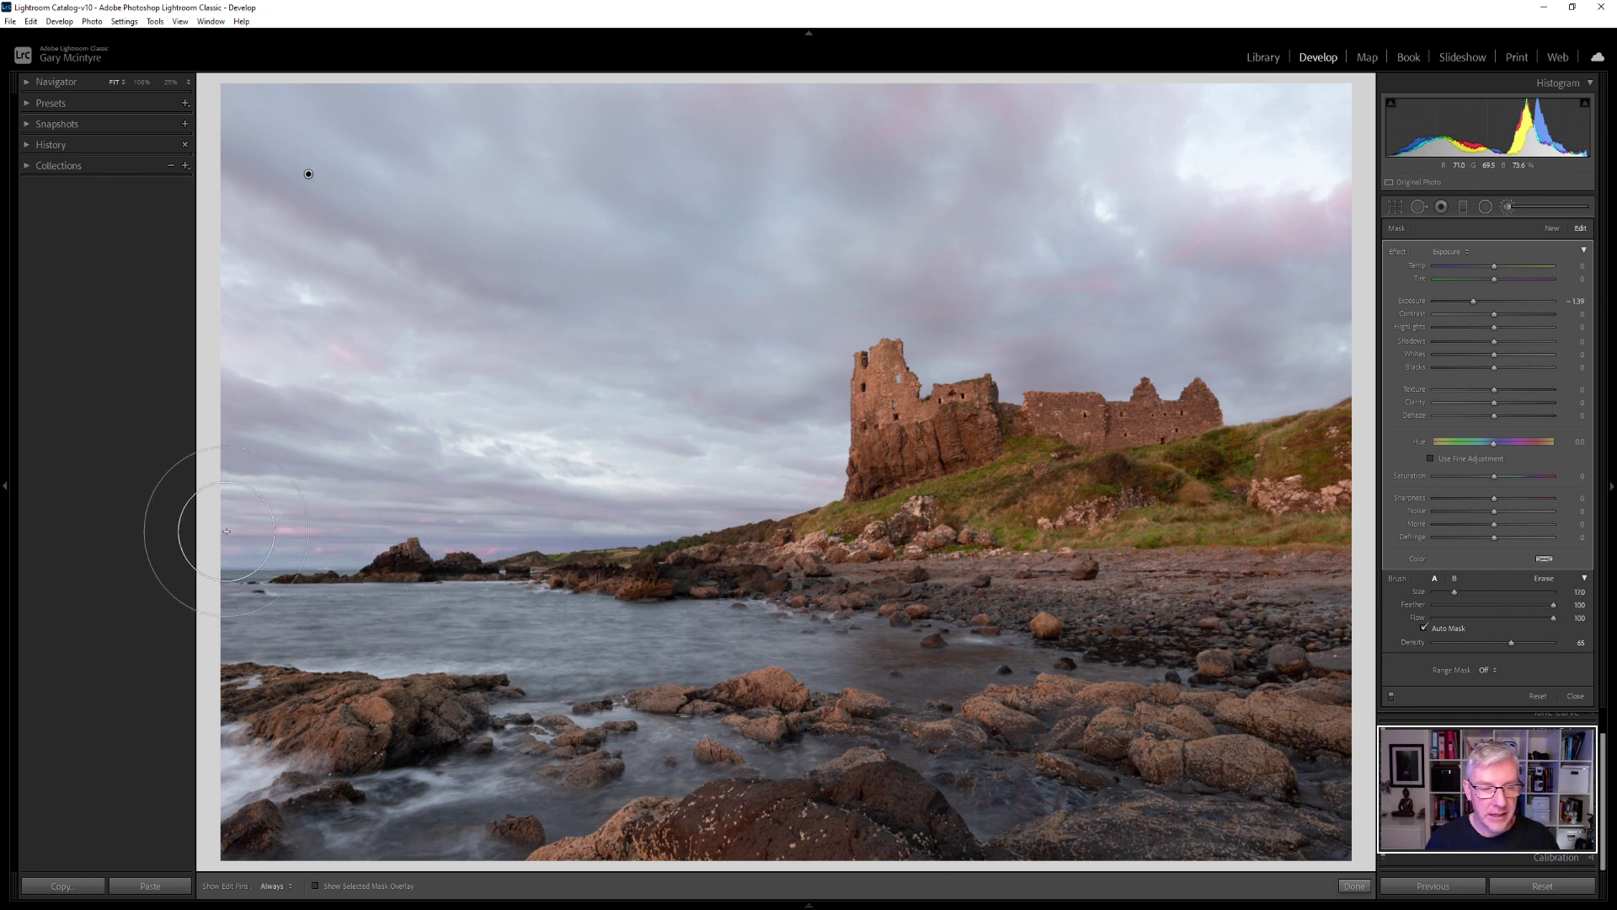
scroll(226, 531, "up", 3)
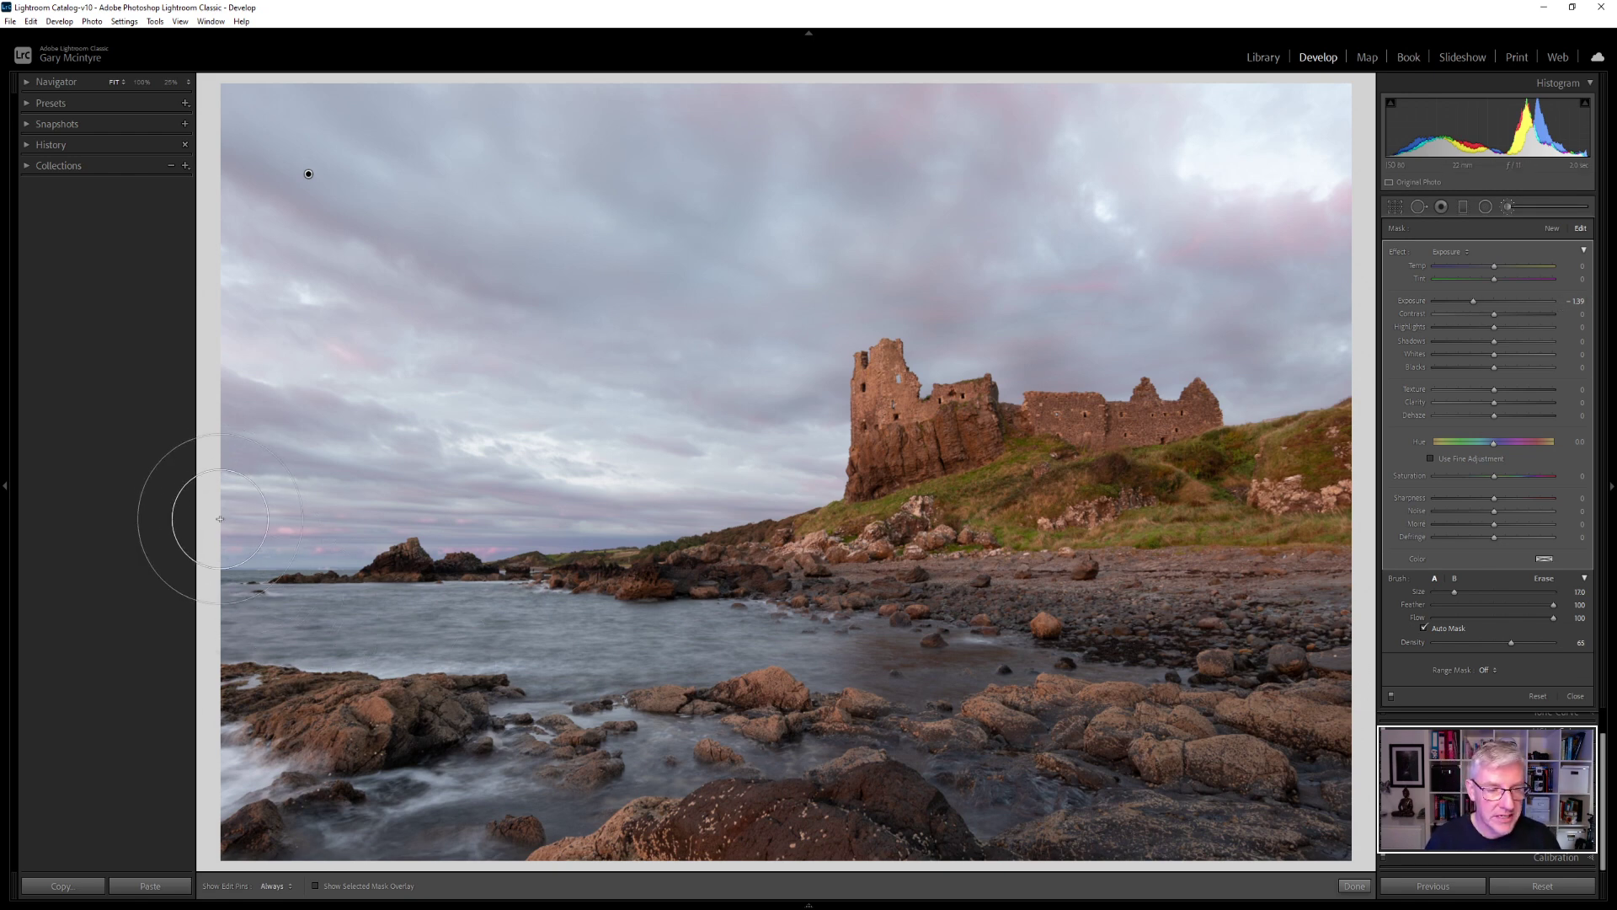
key("h")
mouse_move(259, 523)
left_mouse_down()
mouse_move(791, 534)
mouse_move(850, 521)
left_mouse_up()
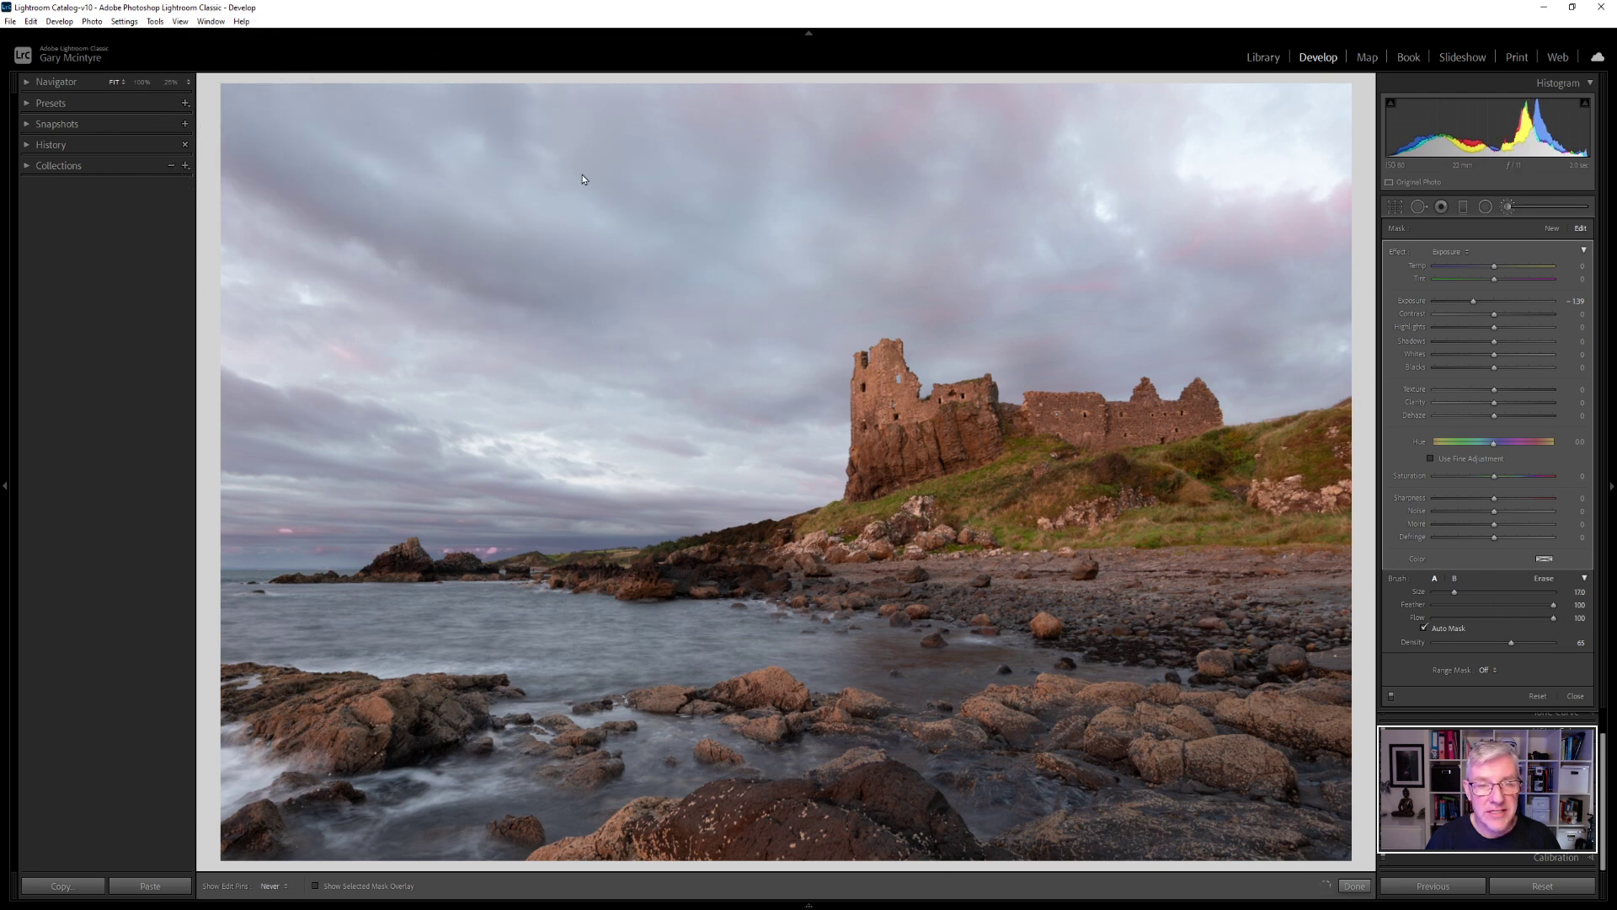
key("h")
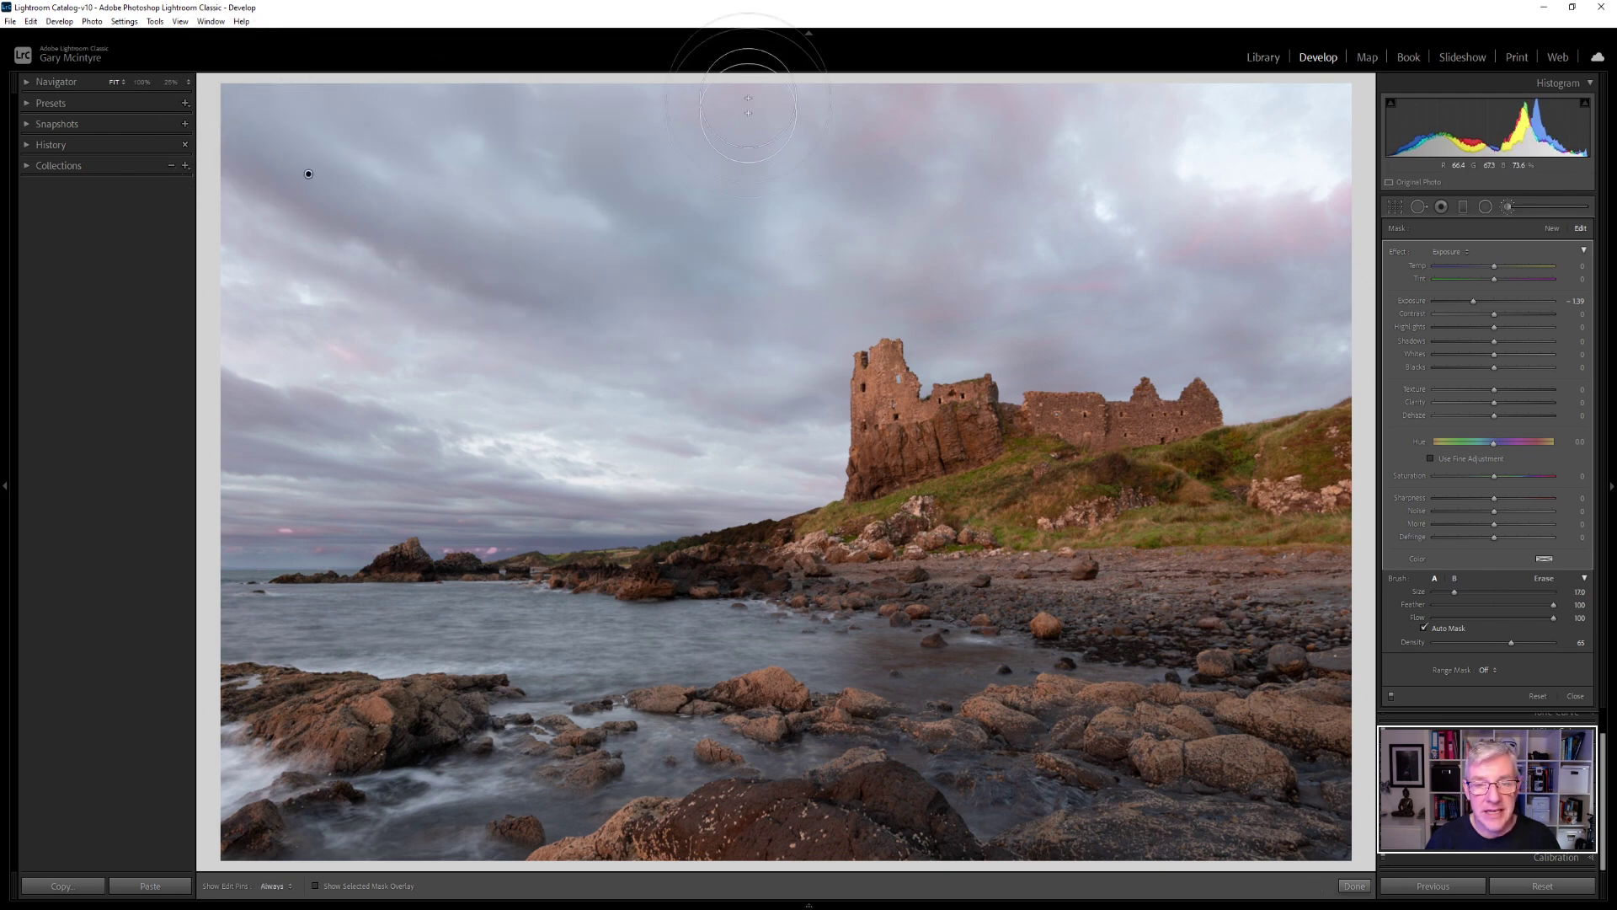
key("h")
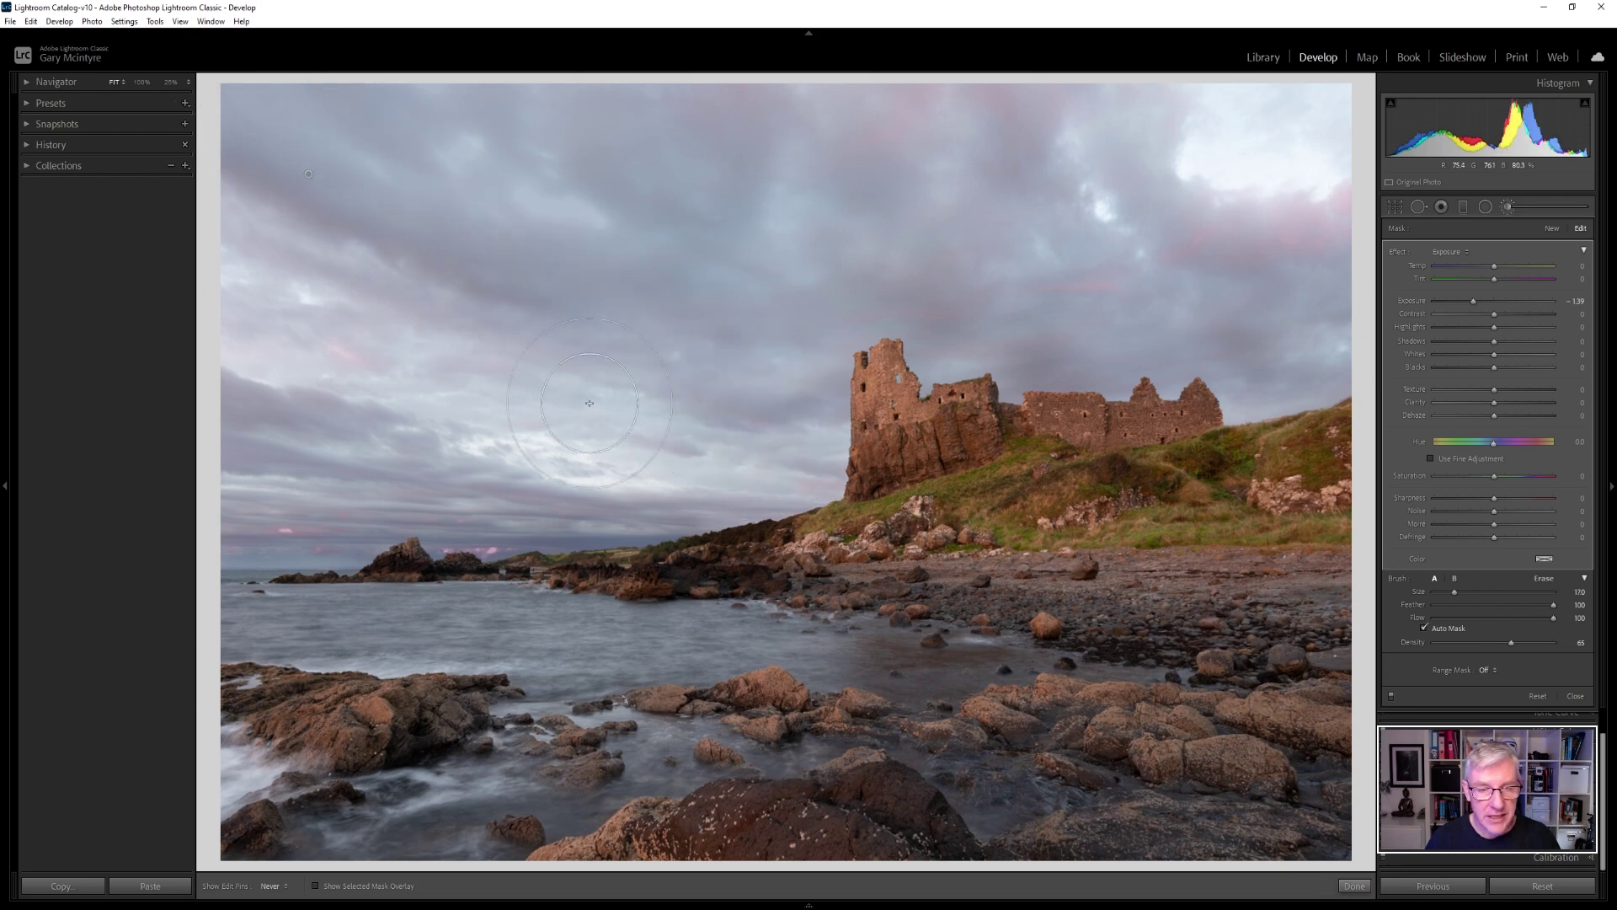
key("h")
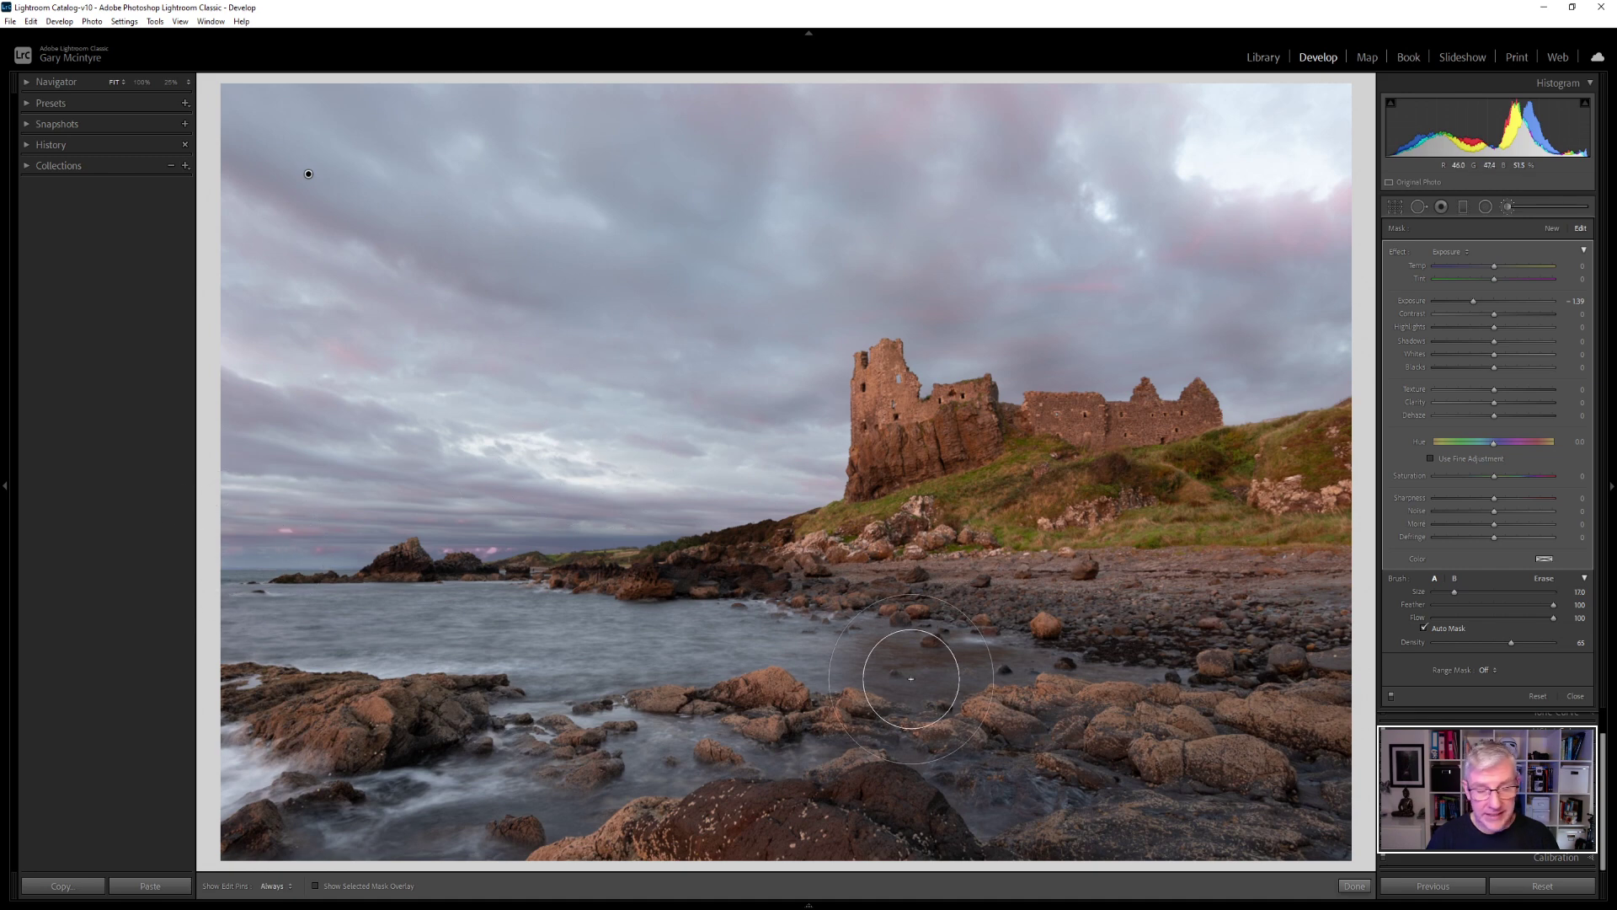
- Continue darkening the sky with density 82, and with a size 20 brush at density 42 over the clouds above the sea
left_click(1534, 643)
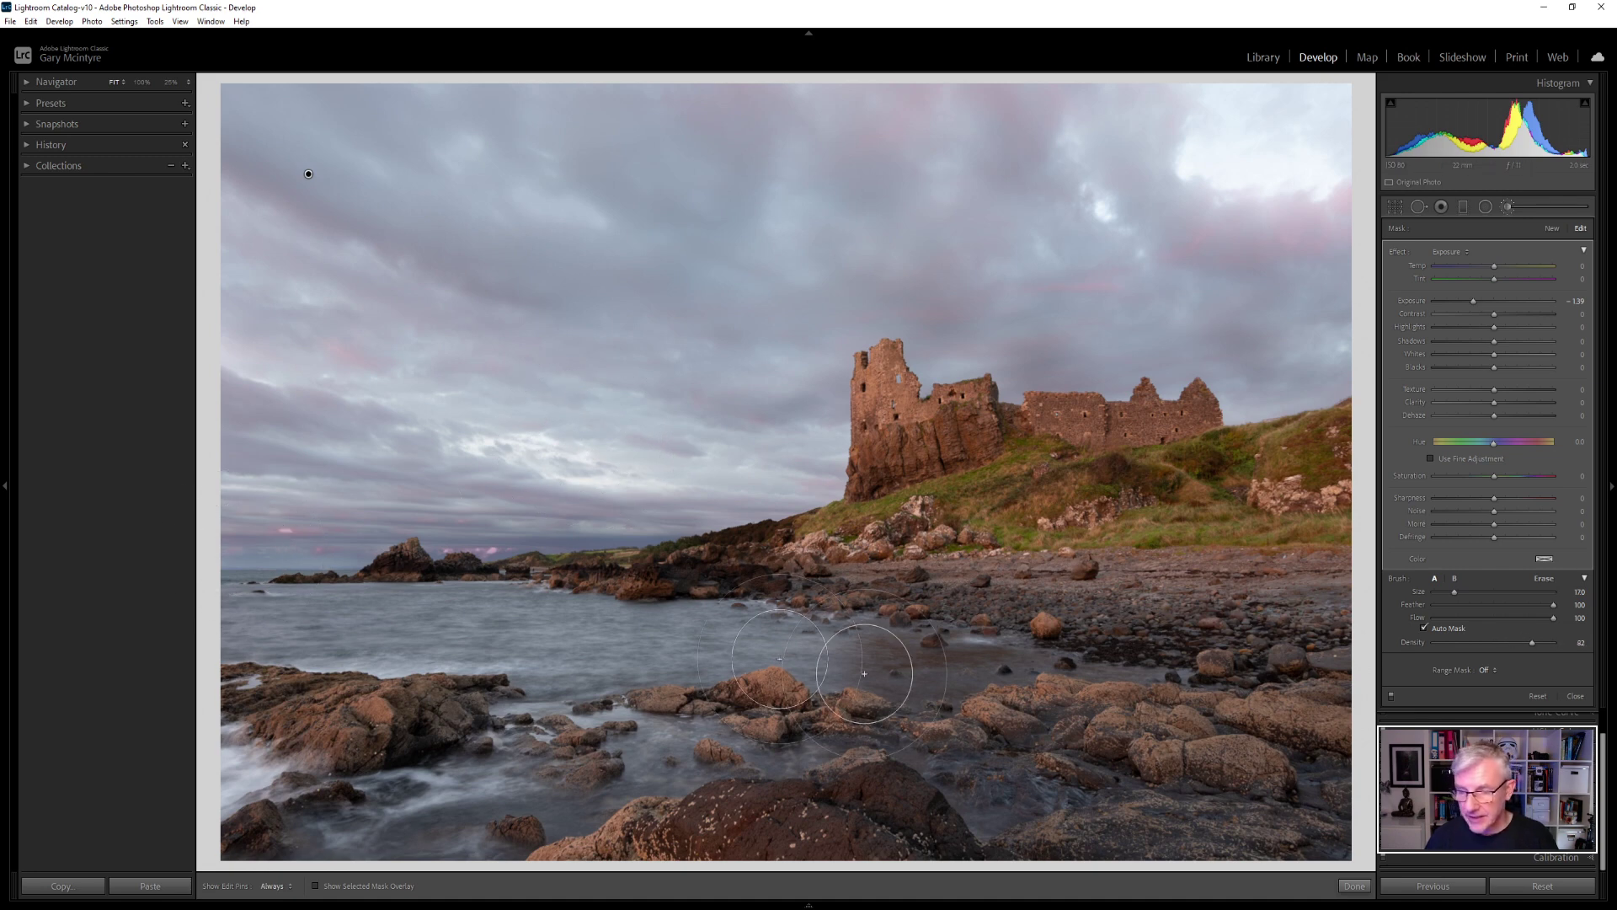
key("h")
key("h")
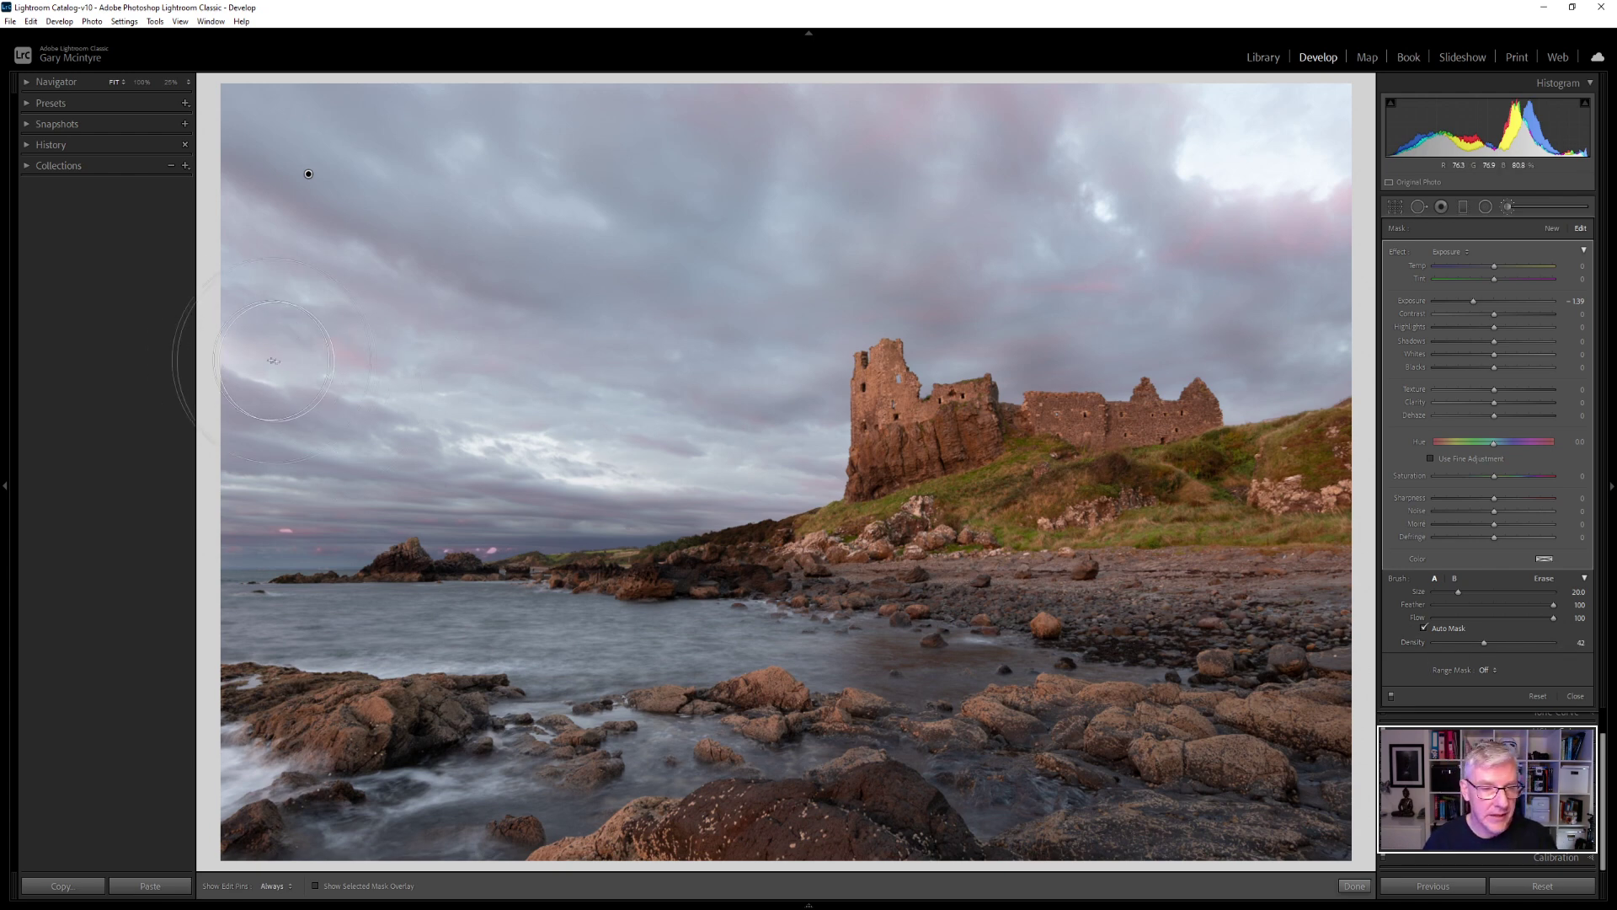
key("h")
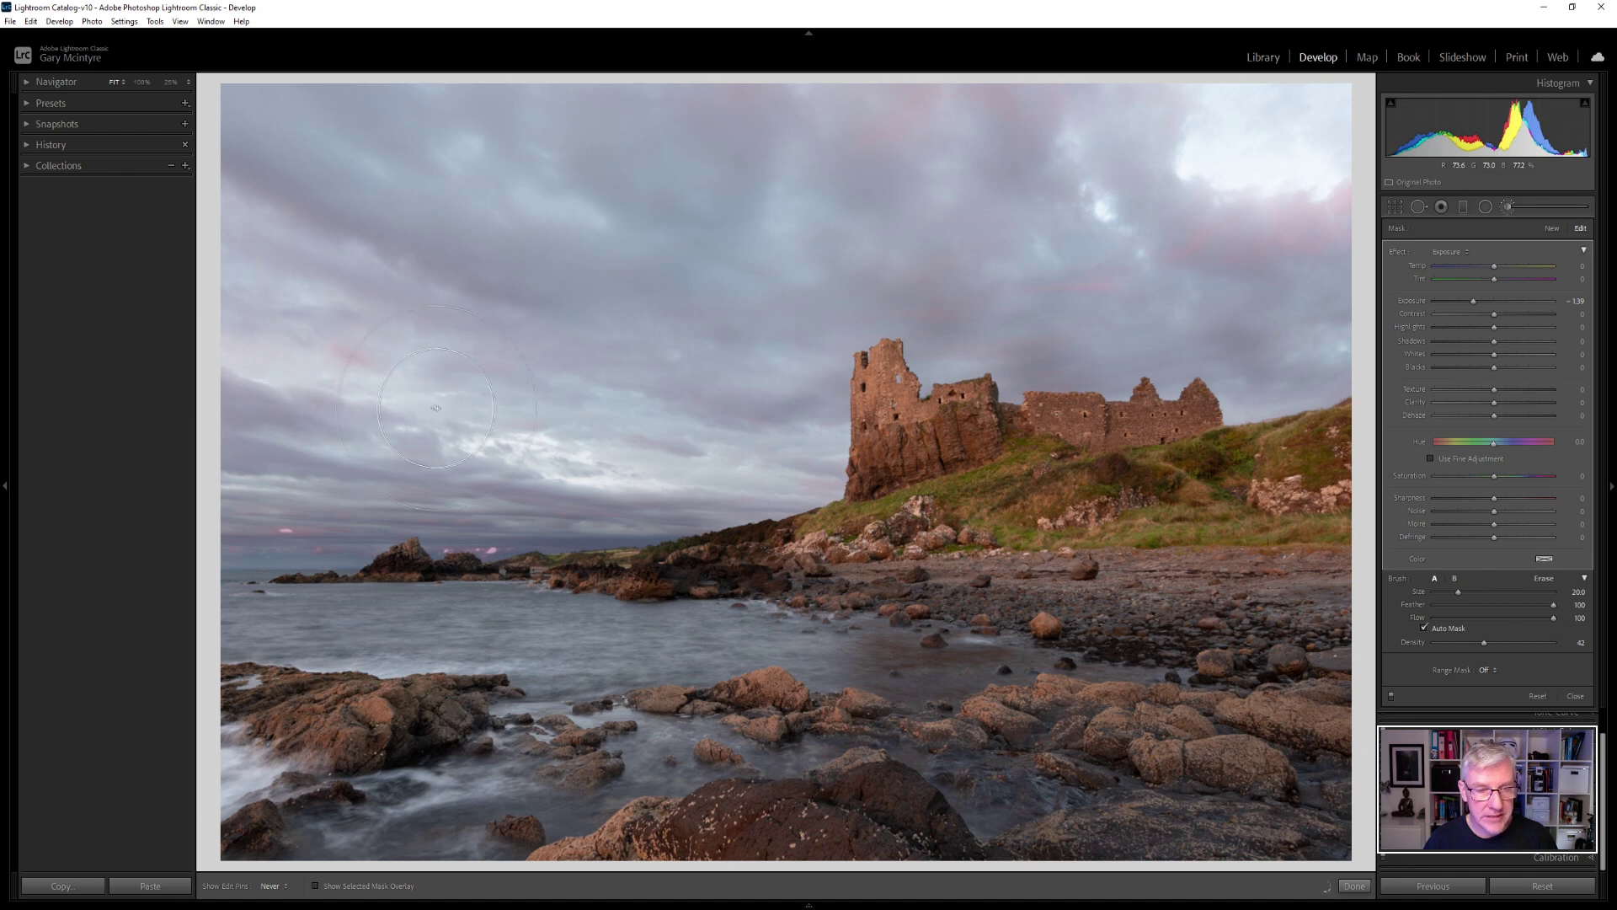
key("h")
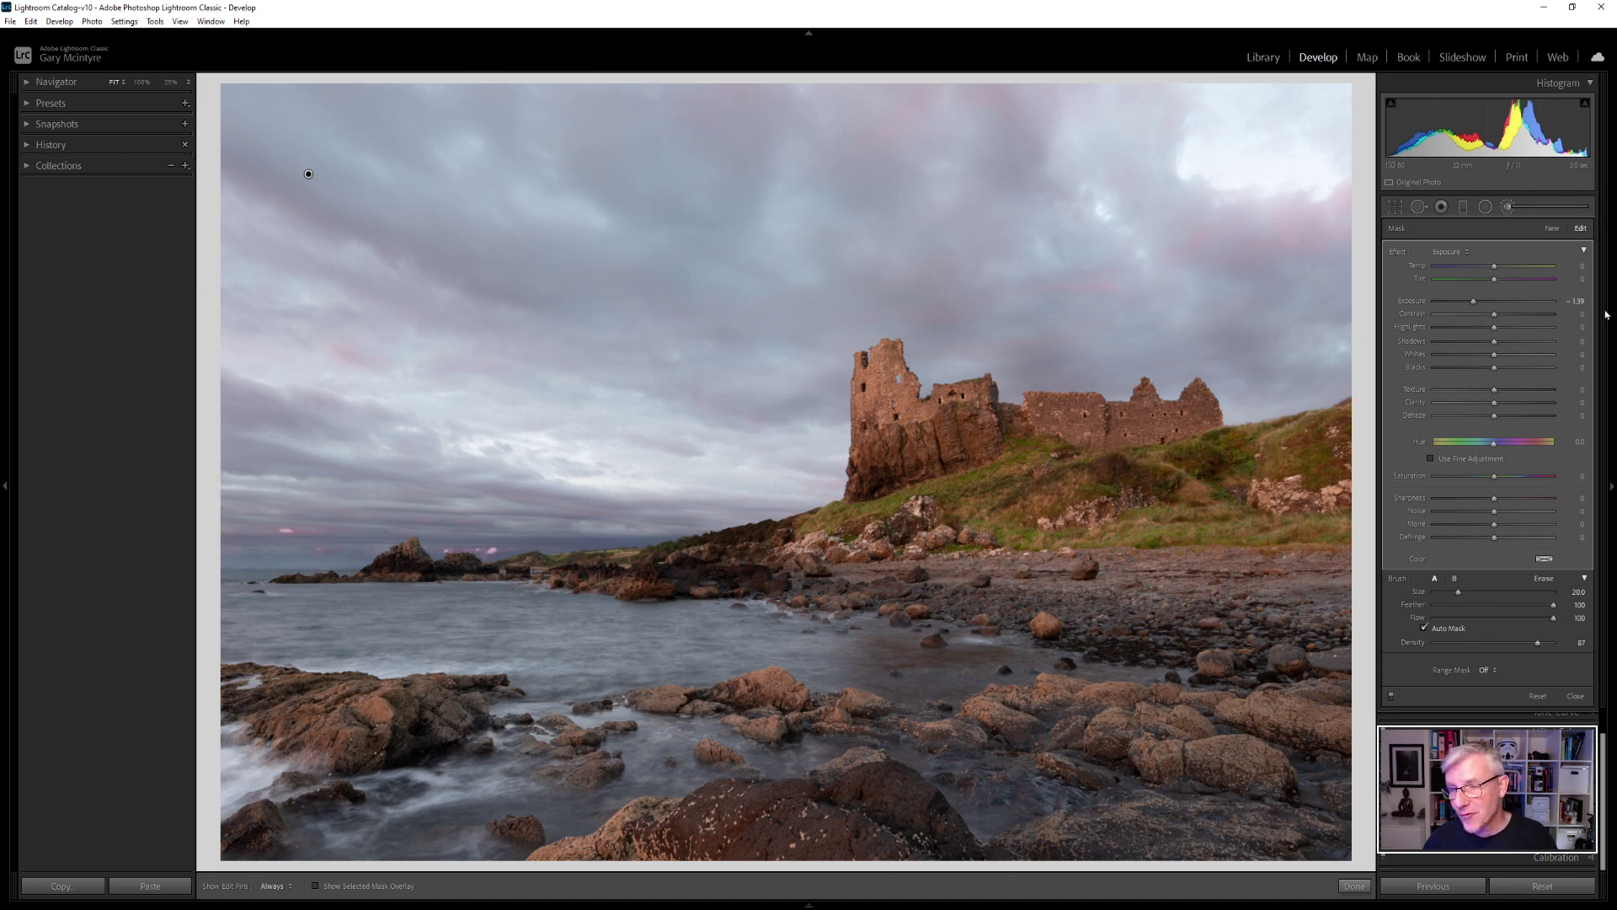
- With density at 87, paint along the horizon from the sea to the headland, letting the mask spill over the rocks
key("h")
key("h")
mouse_move(322, 506)
left_mouse_down()
mouse_move(621, 548)
mouse_move(763, 524)
left_mouse_up()
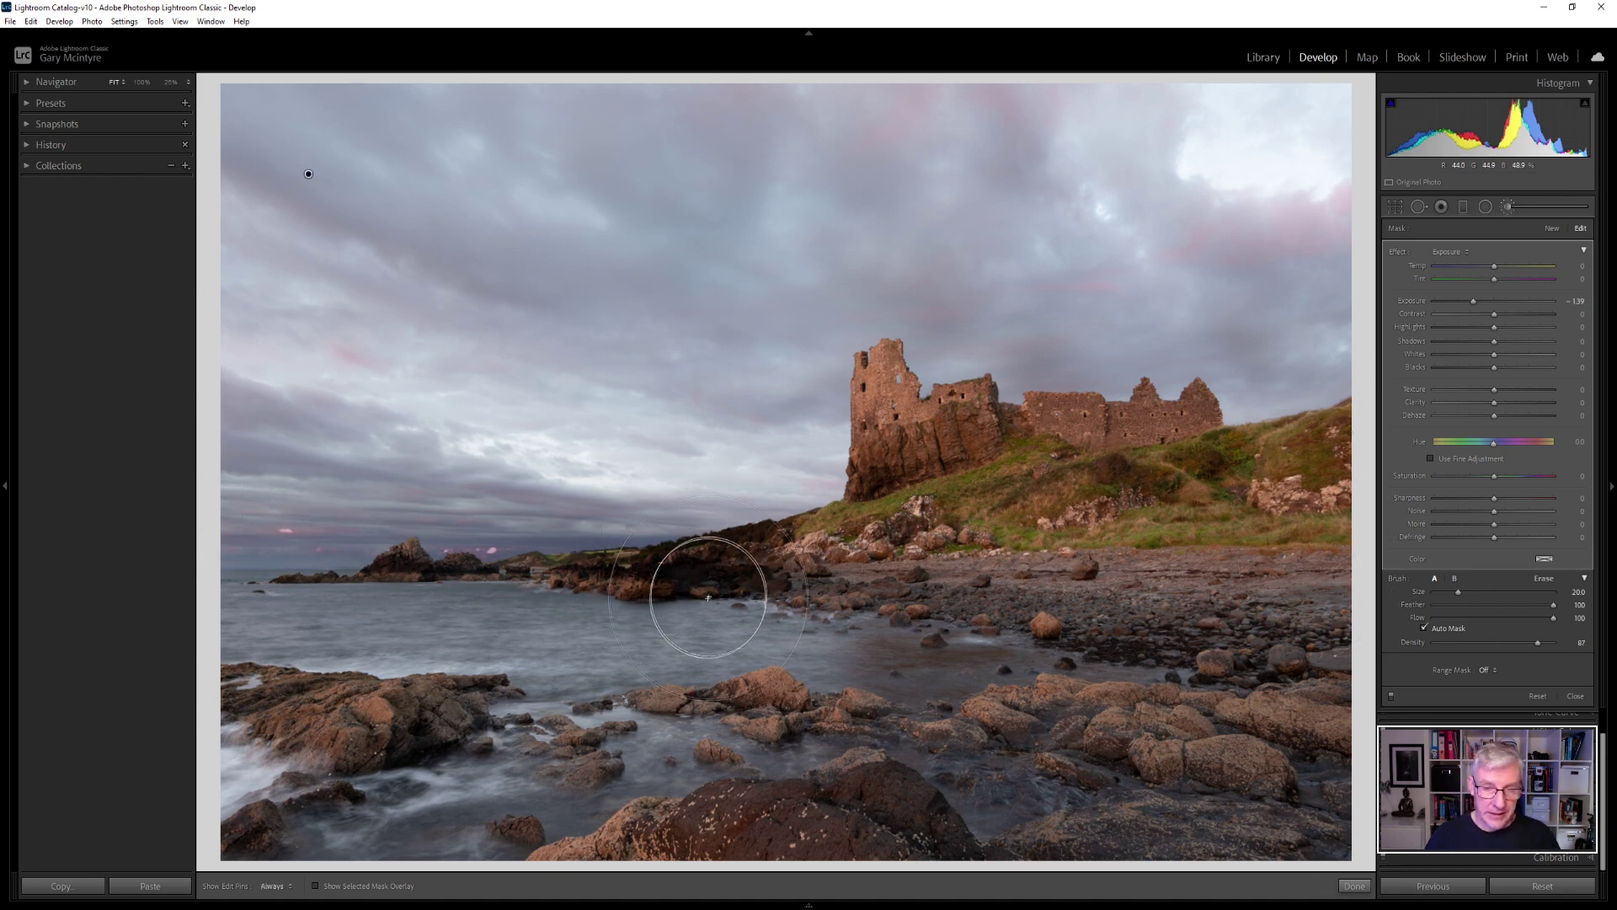
- Set the density to 0 and the brush size to 7, and paint the spilled darkening off the headland rocks
scroll(737, 594, "up", 5)
scroll(737, 594, "down", 14)
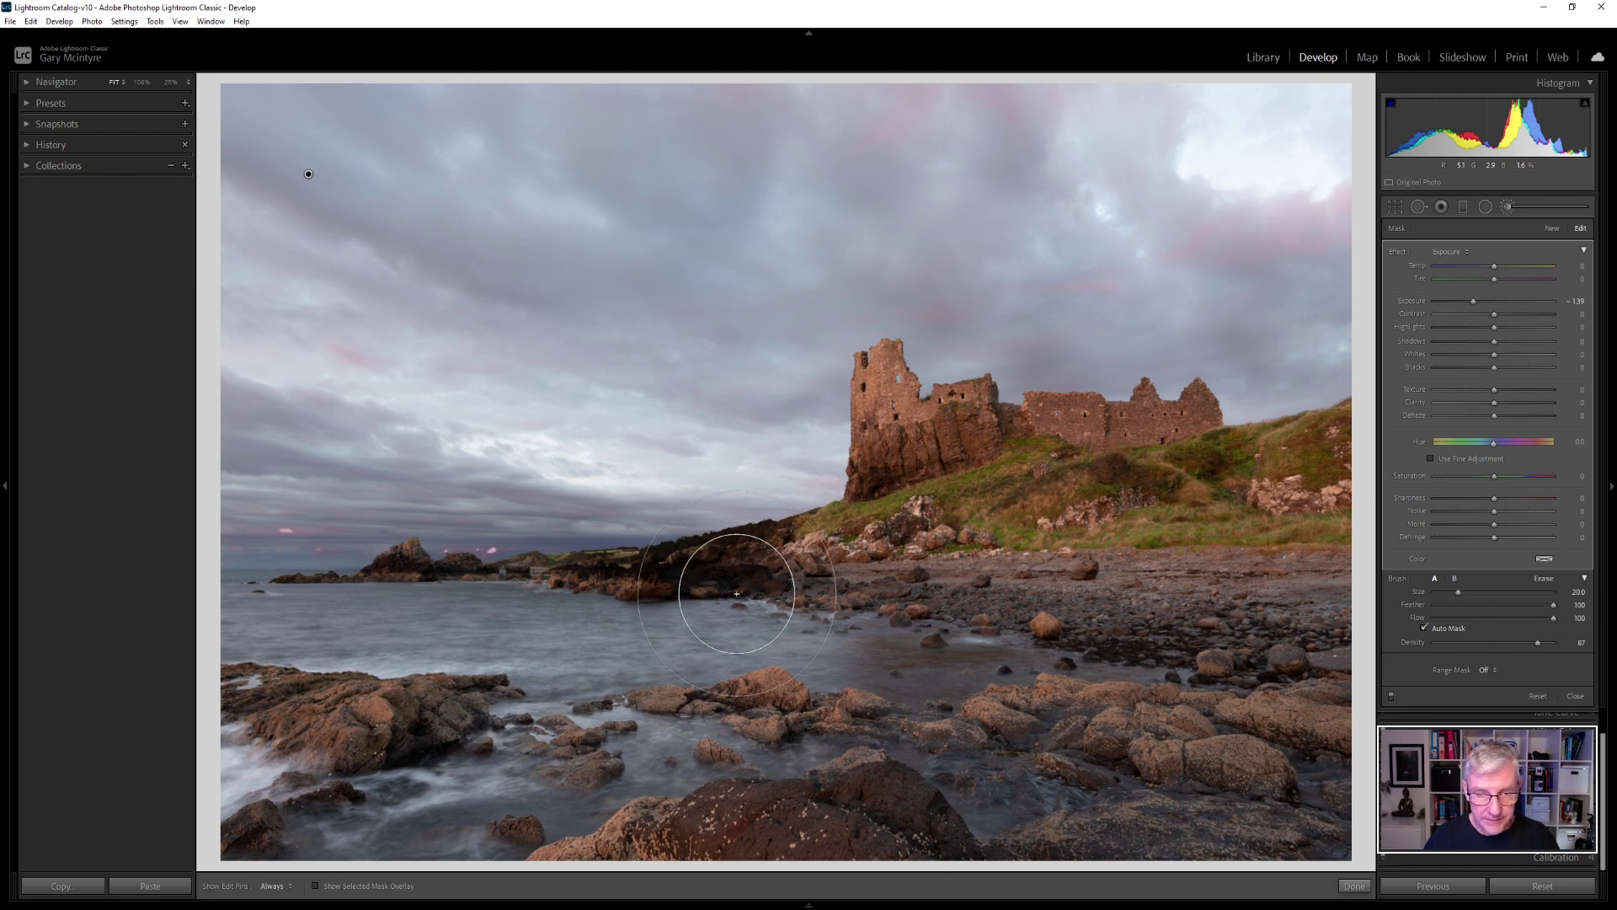
left_click(1435, 643)
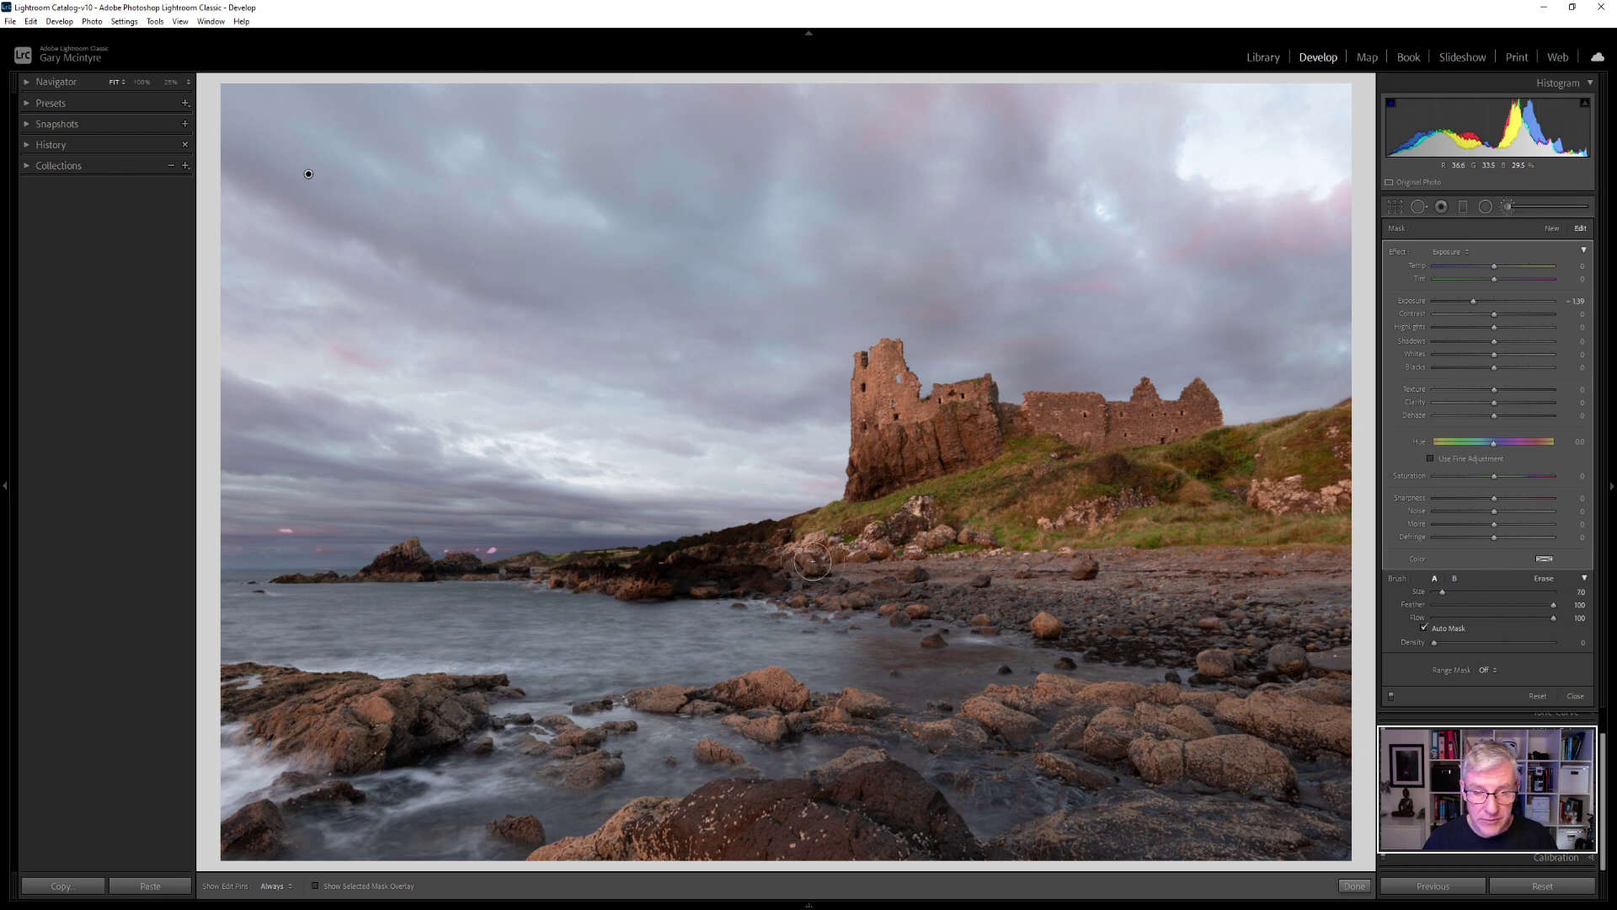
key("h")
key("h")
key("h")
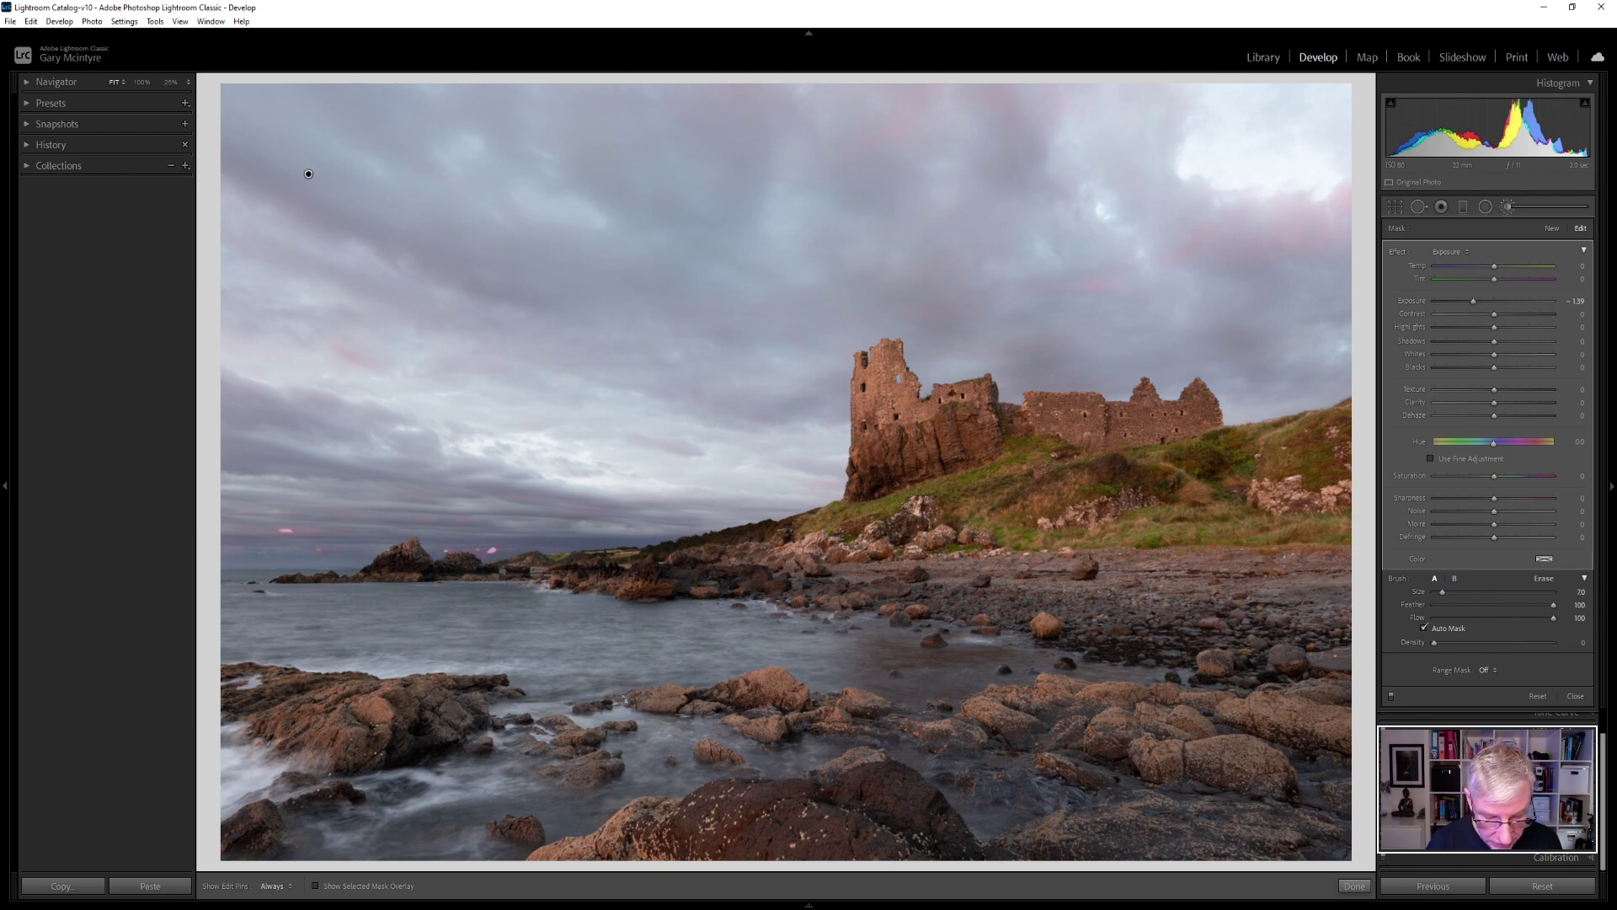
- Compare the darkened sky with the photo's before view several times
key("backslash")
key("backslash")
key("backslash")
key("backslash")
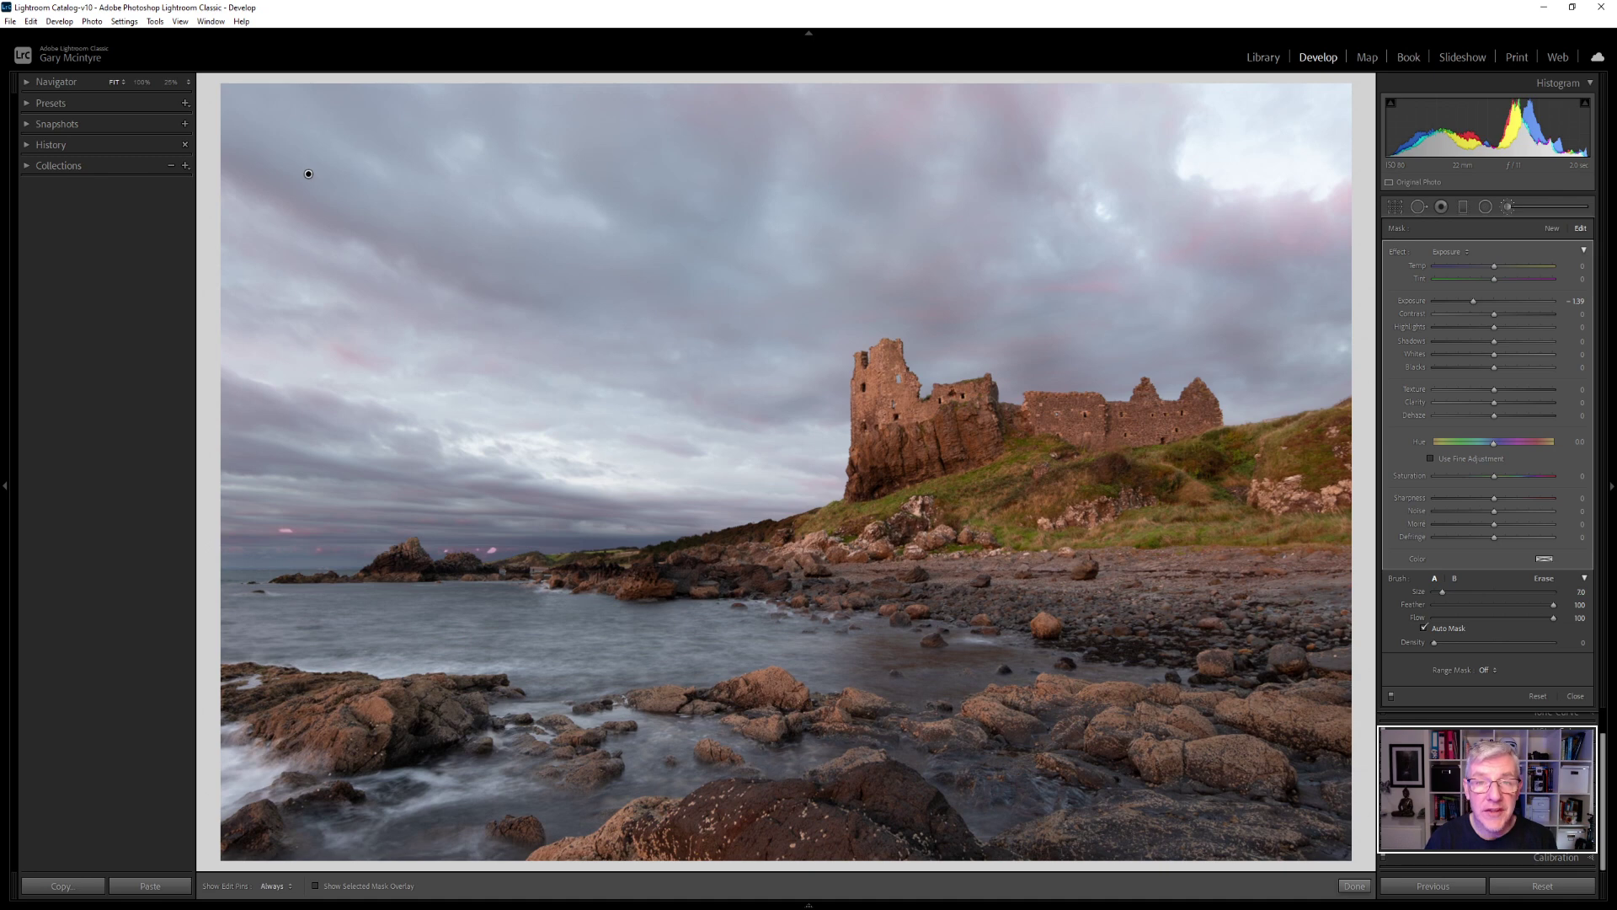
key("backslash")
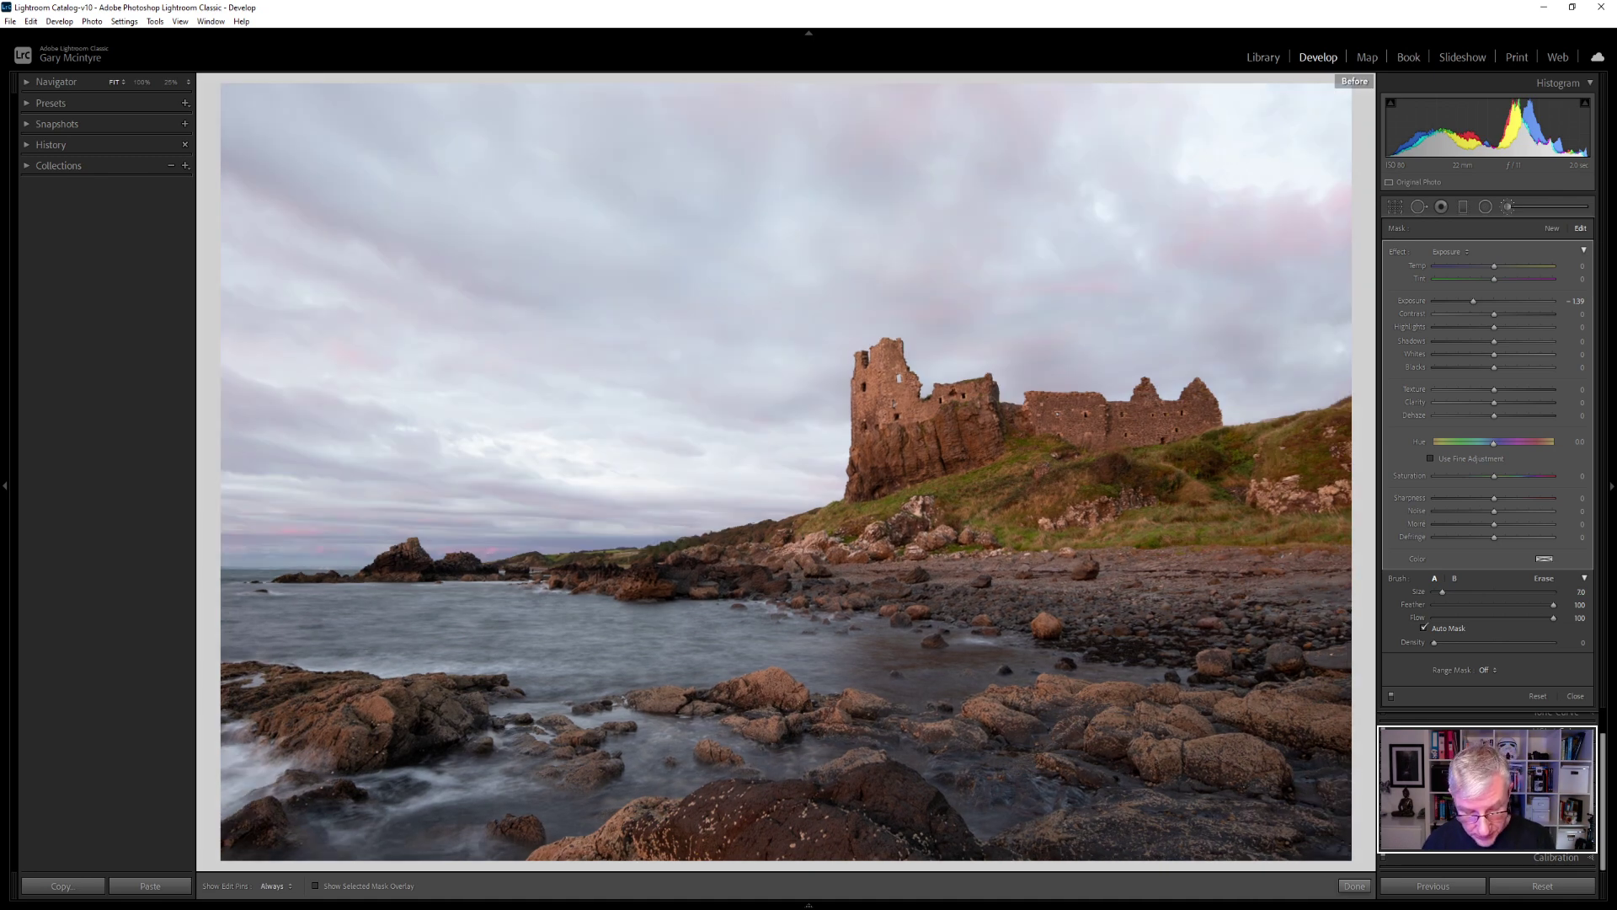
key("backslash")
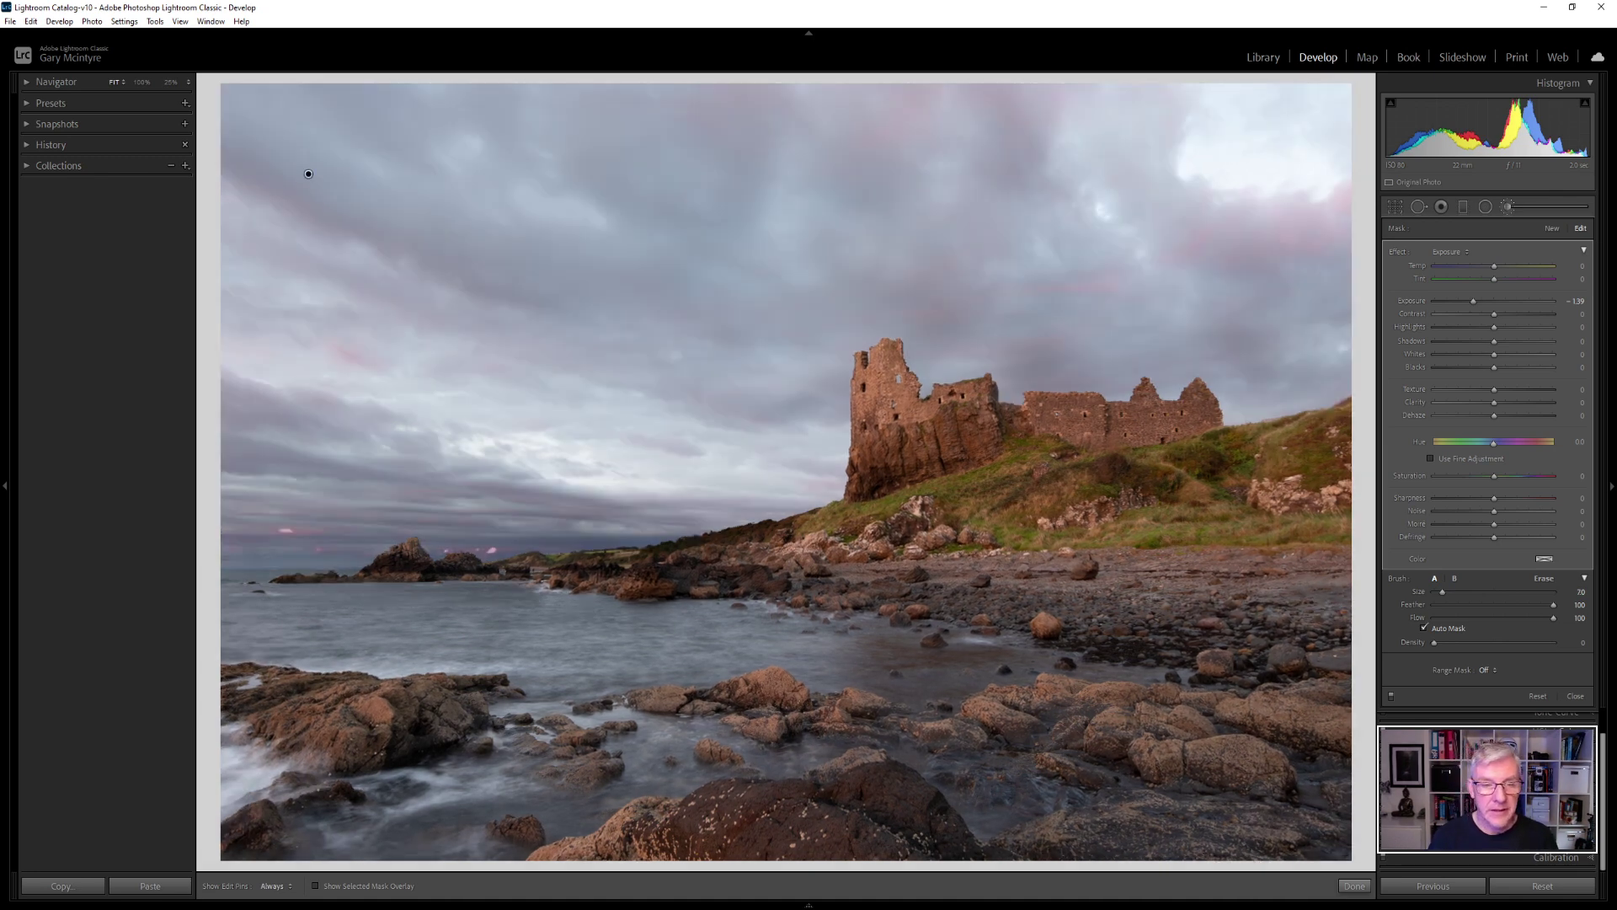
- Start a new brush adjustment with density 26 and exposure 0.83, and paint over the castle ruins with a size 7 brush
left_click(1505, 642)
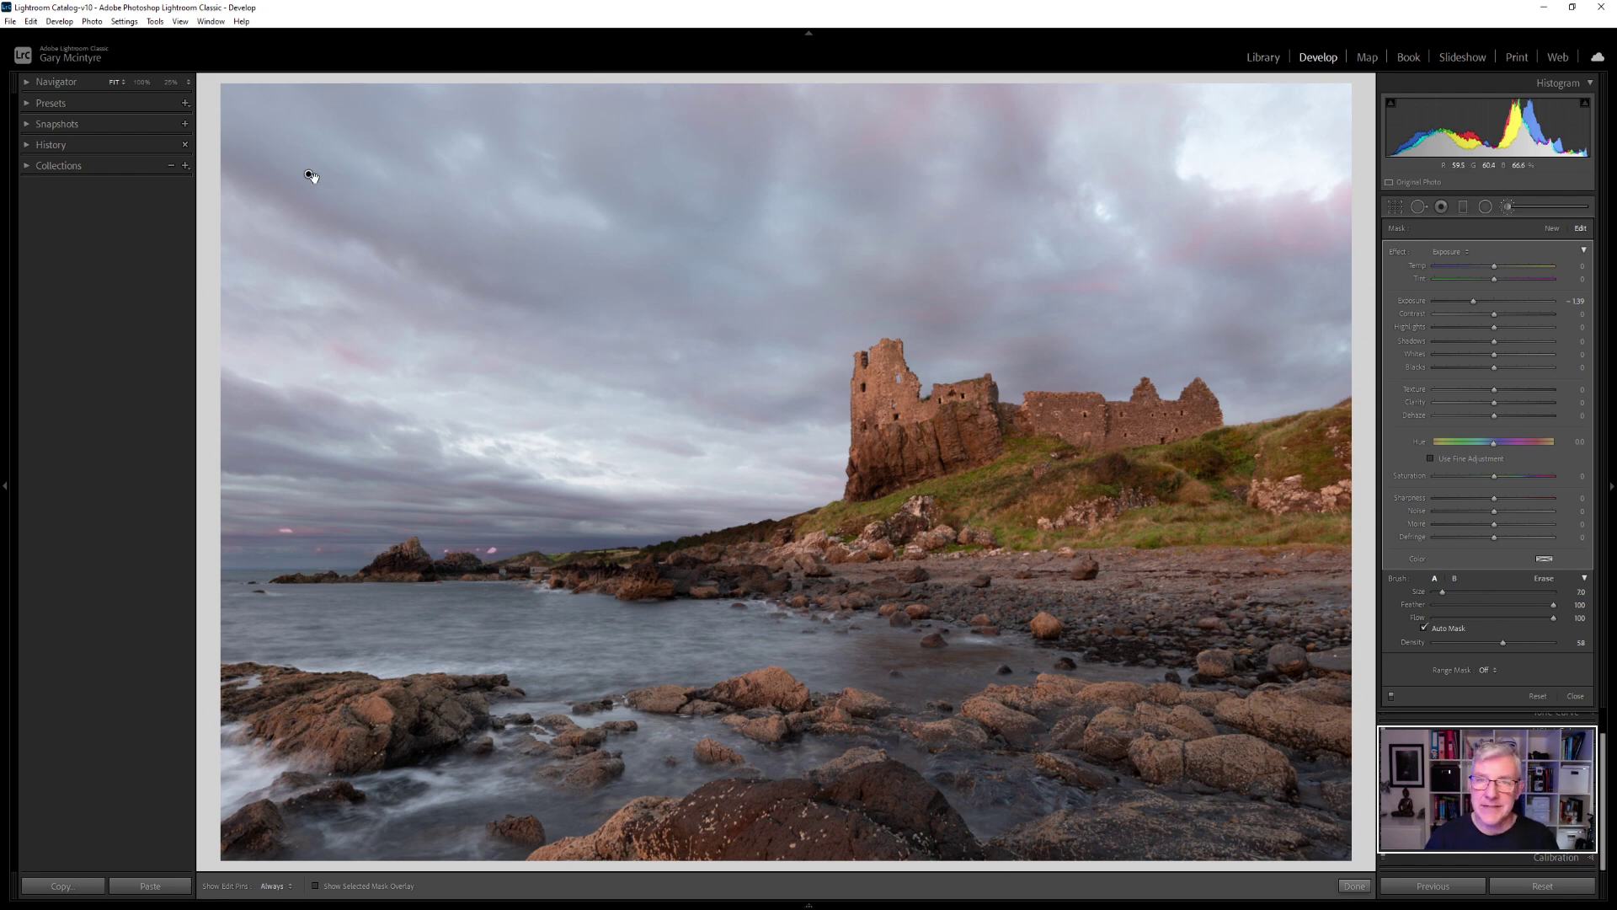
left_click(1549, 235)
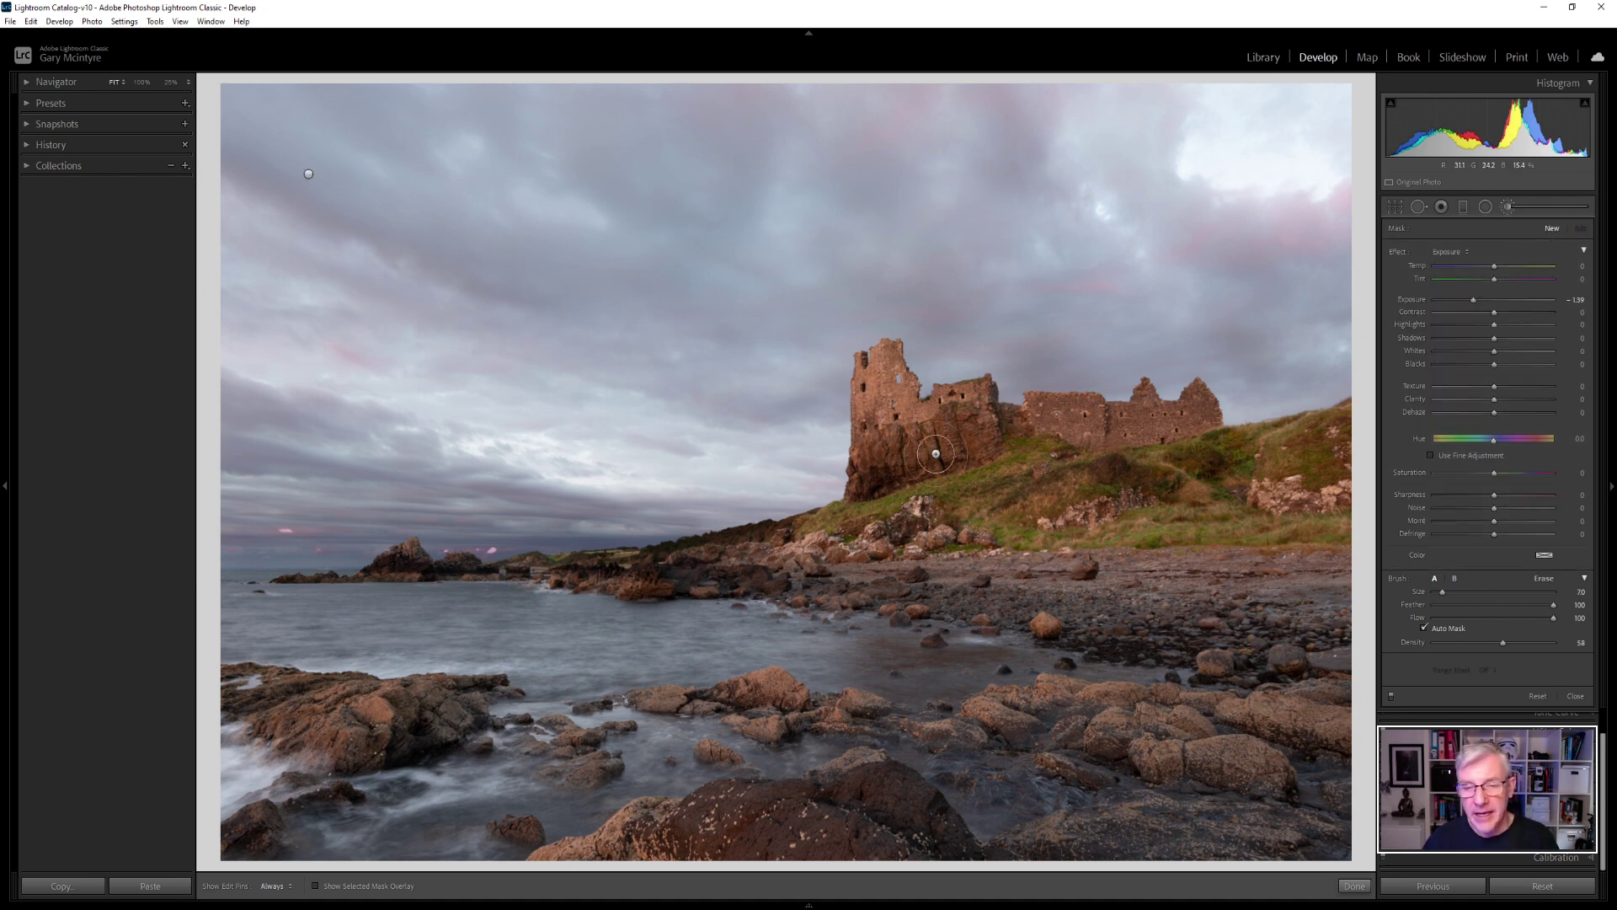
left_click(1465, 643)
key("h")
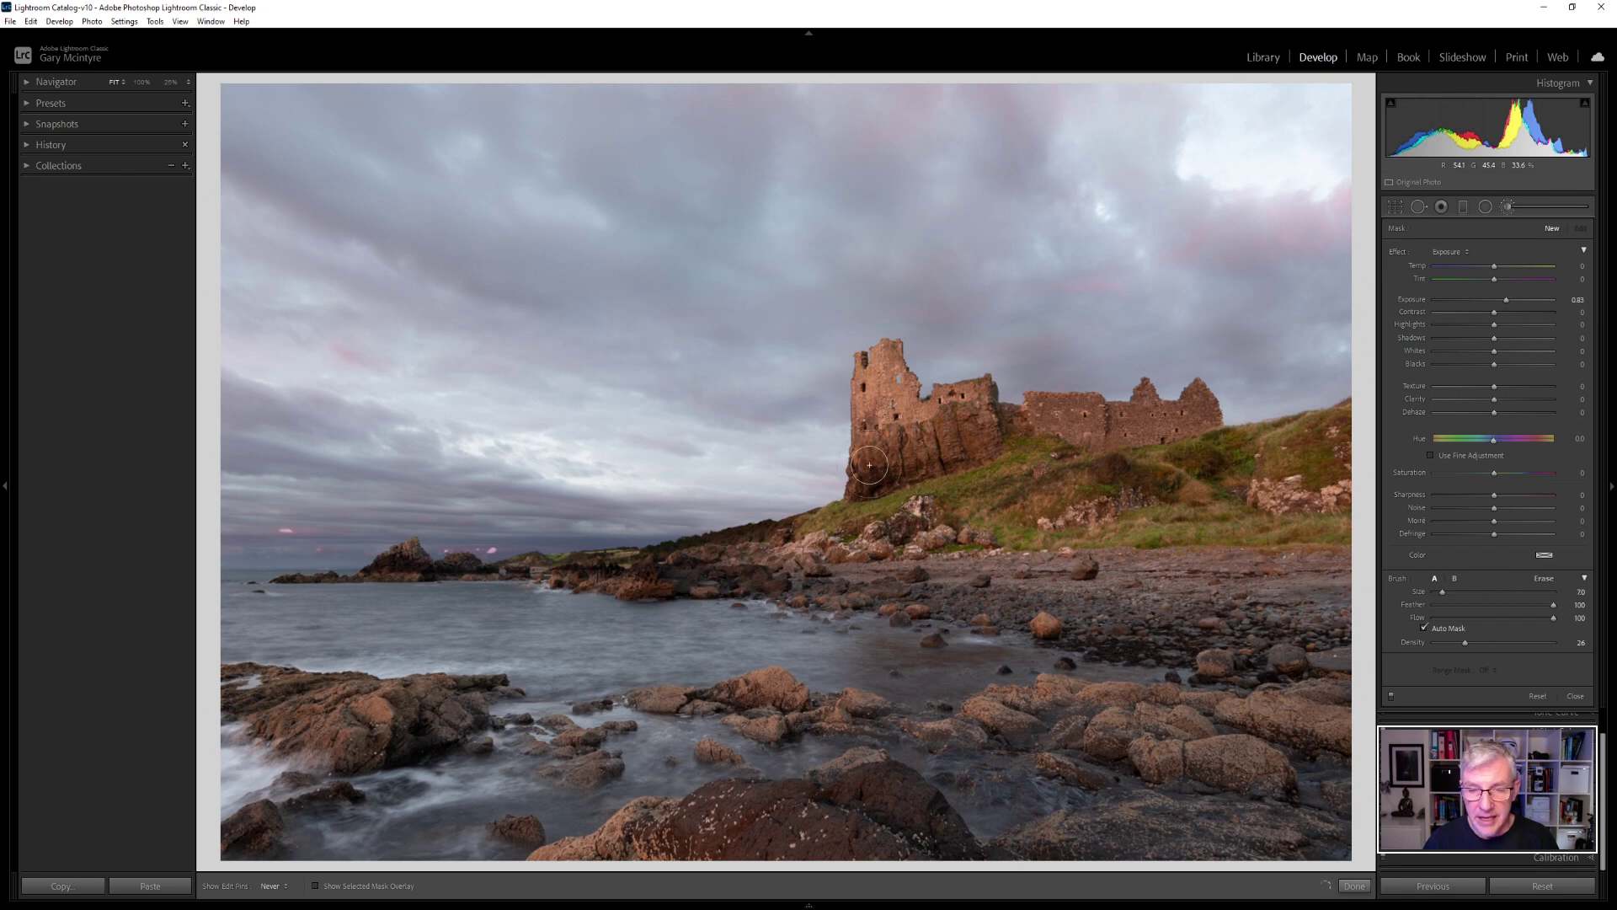
key("h")
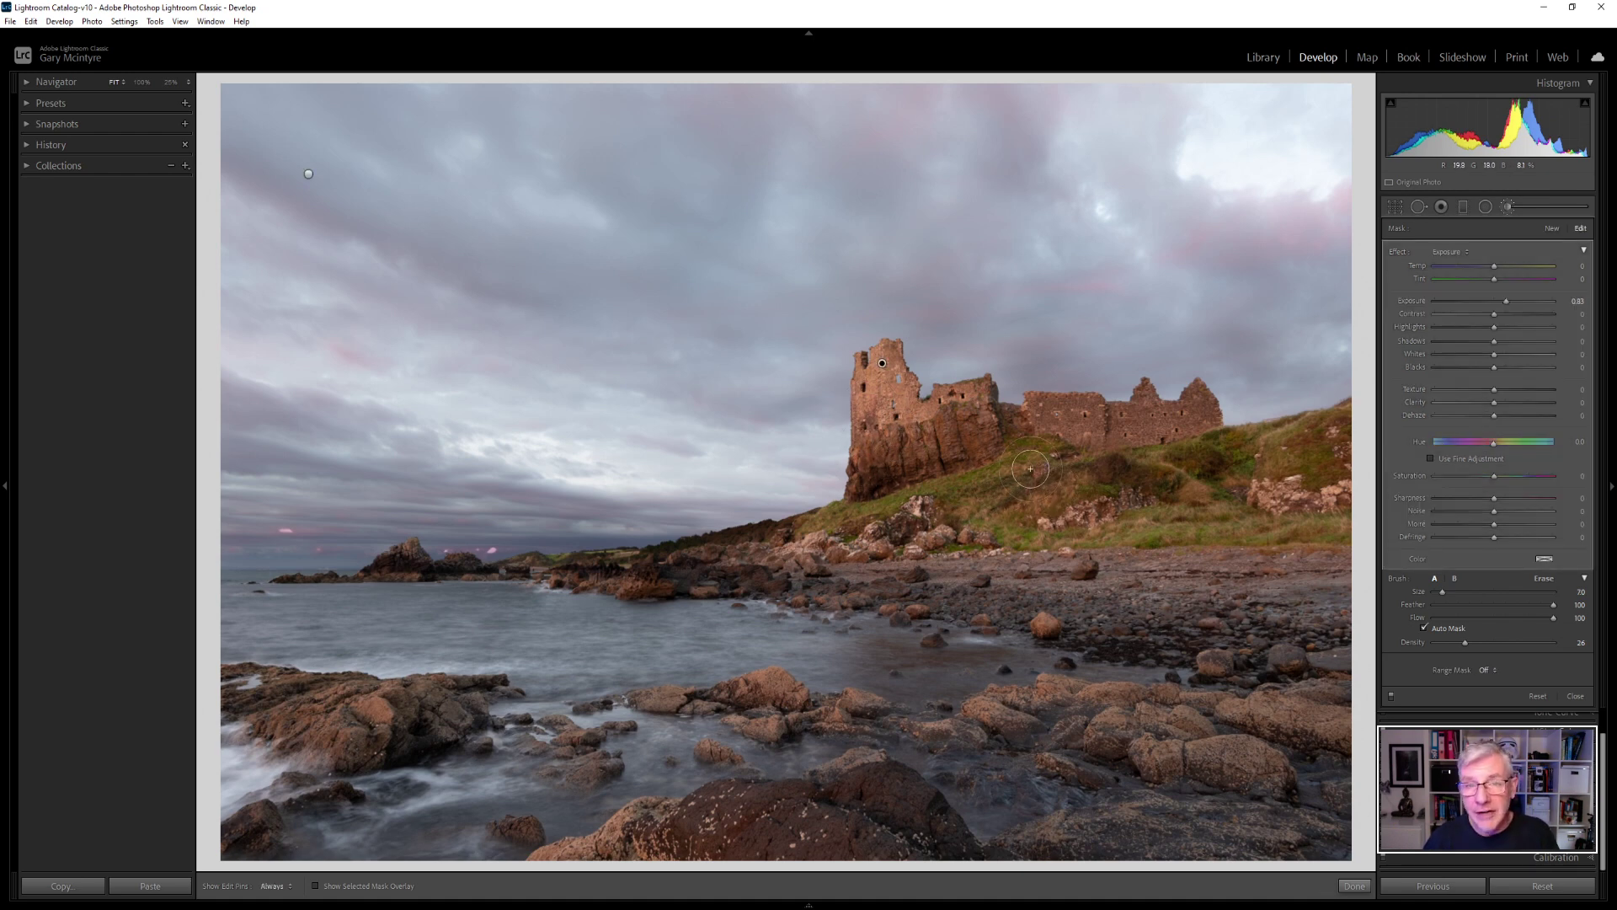
- Raise the castle adjustment's exposure to 1.11 and brush further over the ruins and the rock beneath them
left_click_drag(1504, 300, 1514, 305)
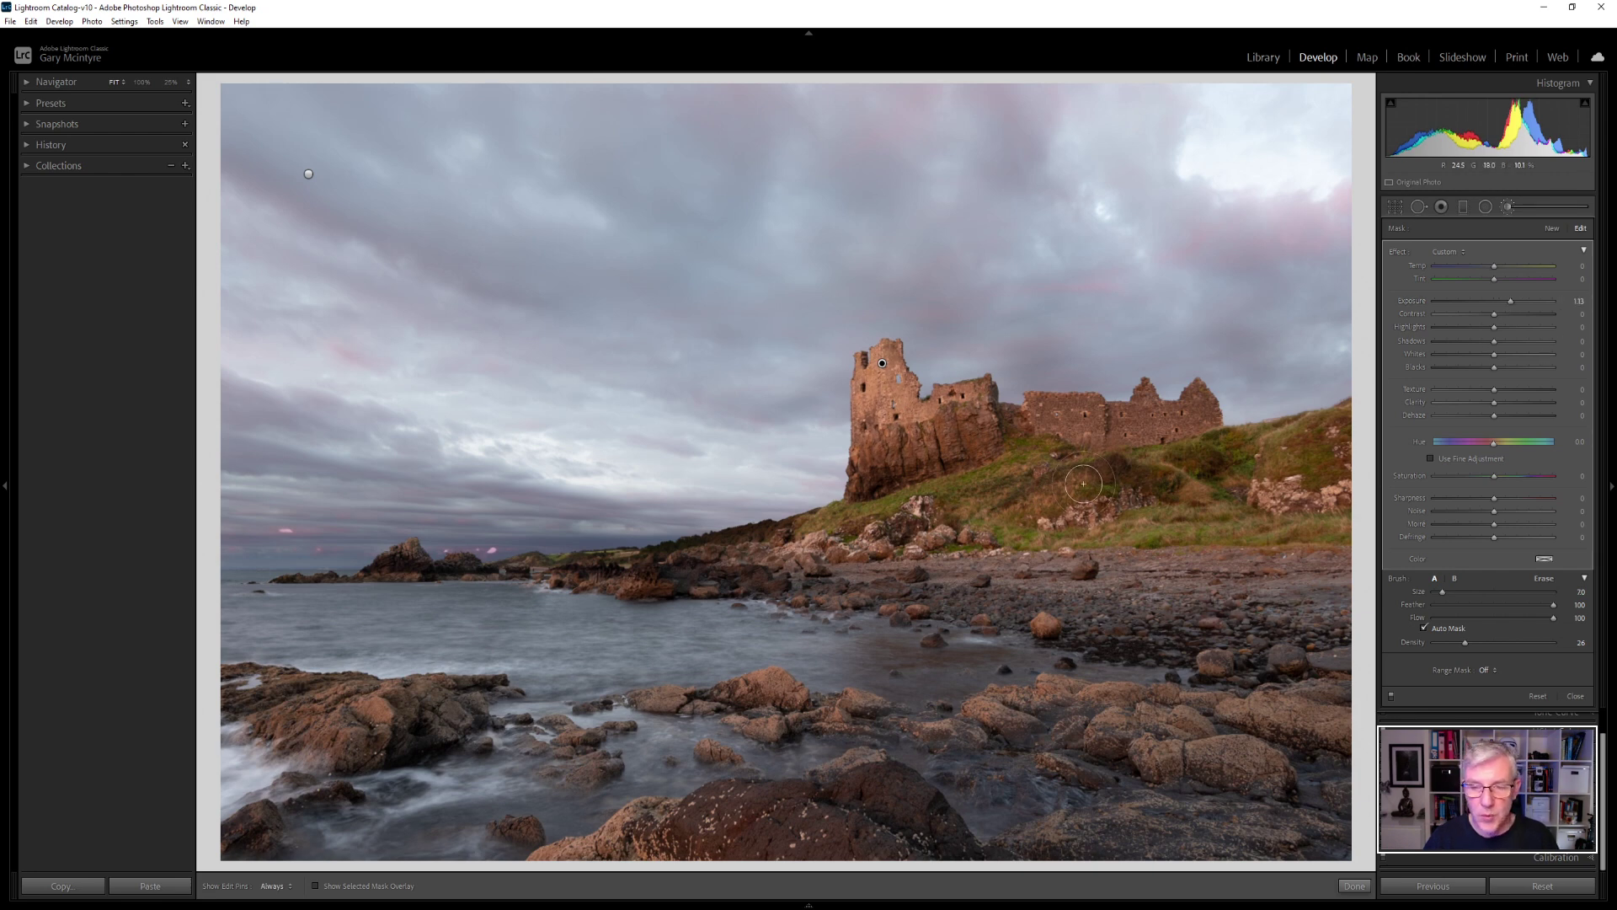
key("h")
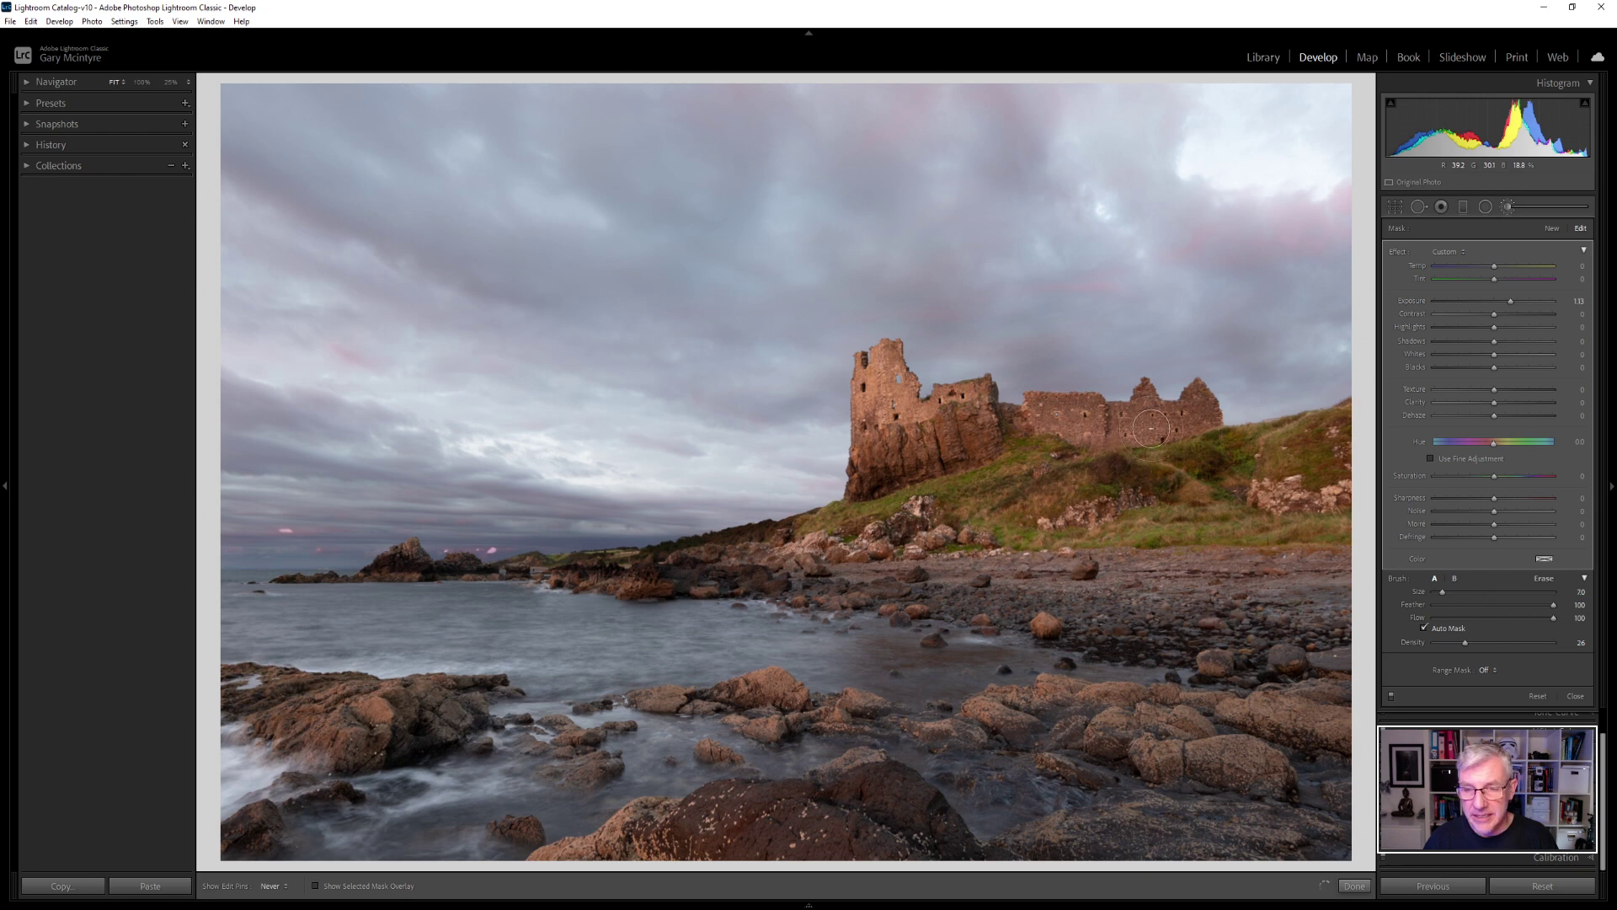
key("h")
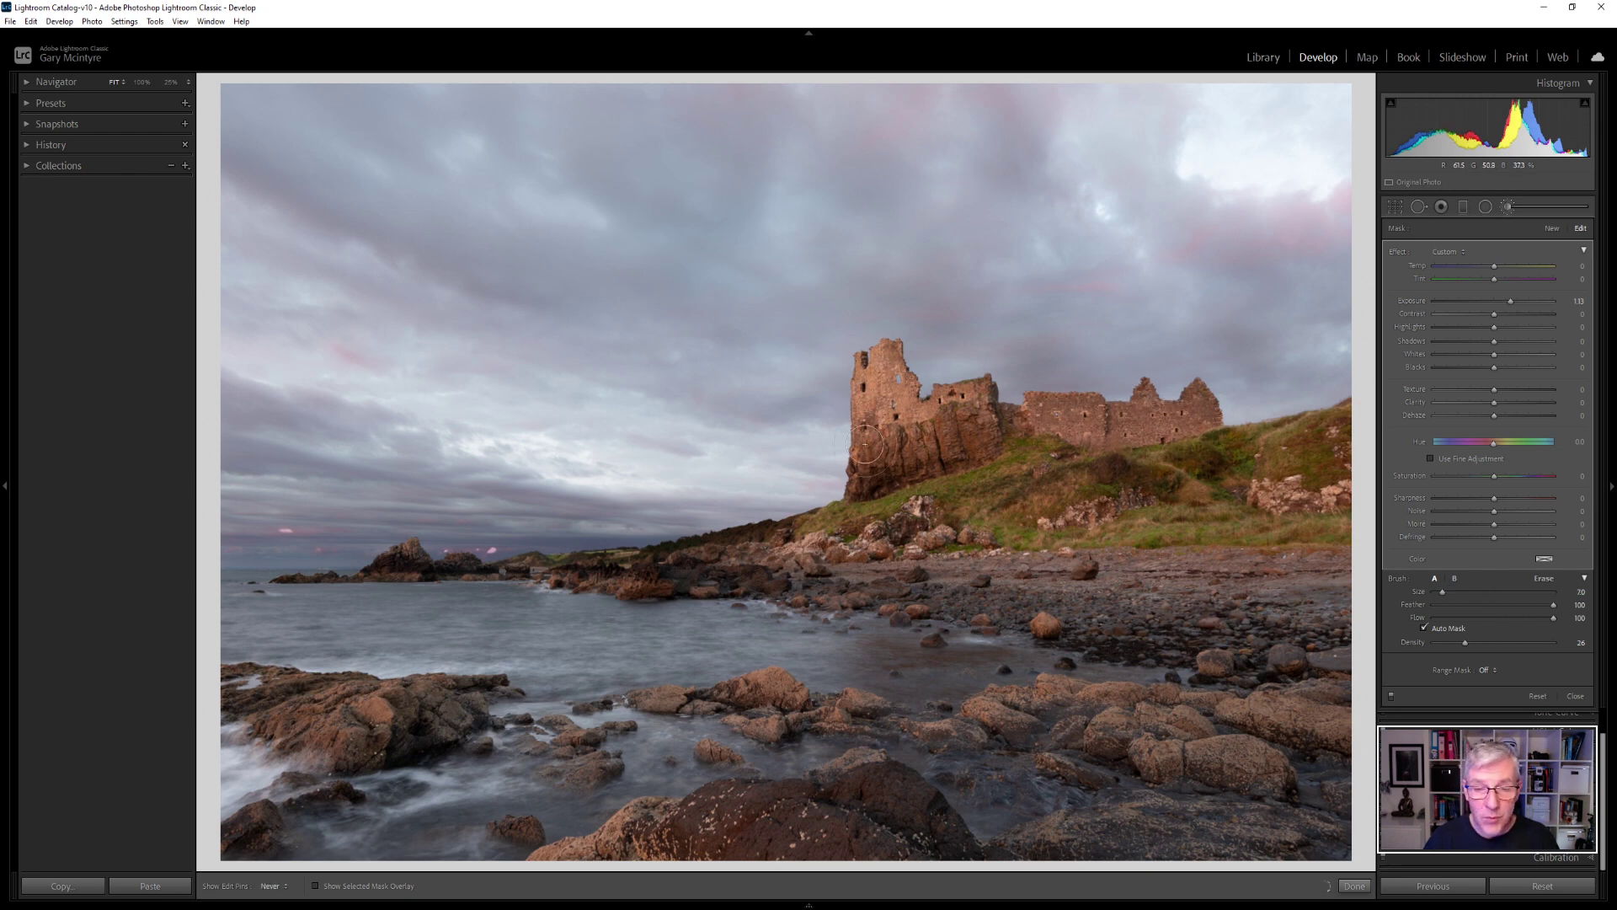
- Set the brush size to 4 and the density to 16, and brush the castle adjustment over the shoreline and foreground rocks
key("h")
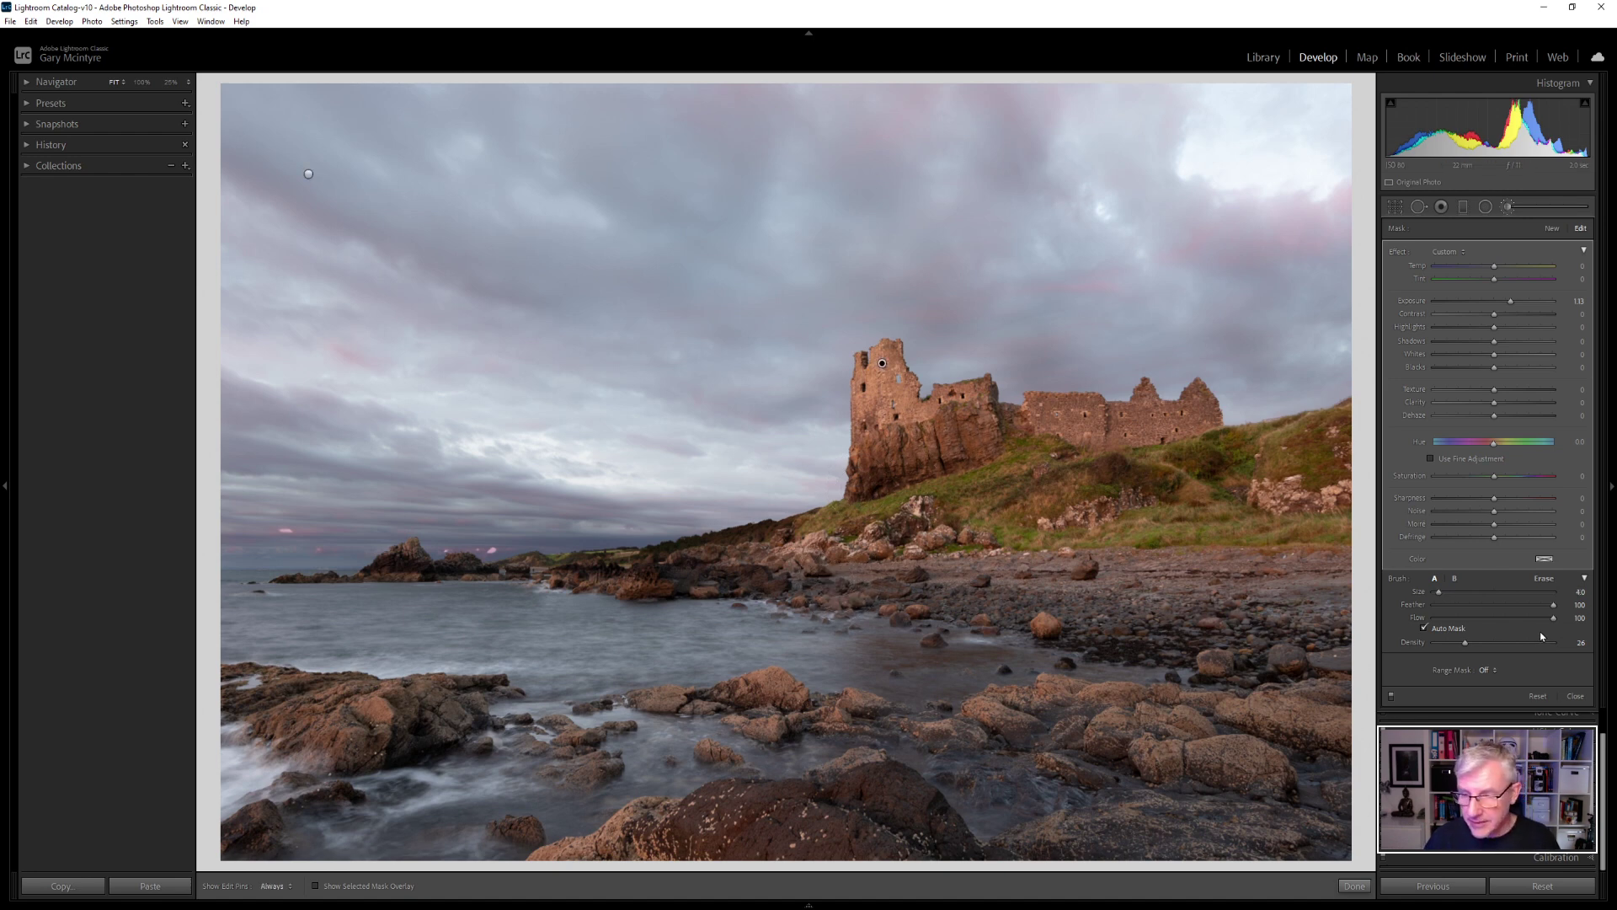
left_click(1453, 642)
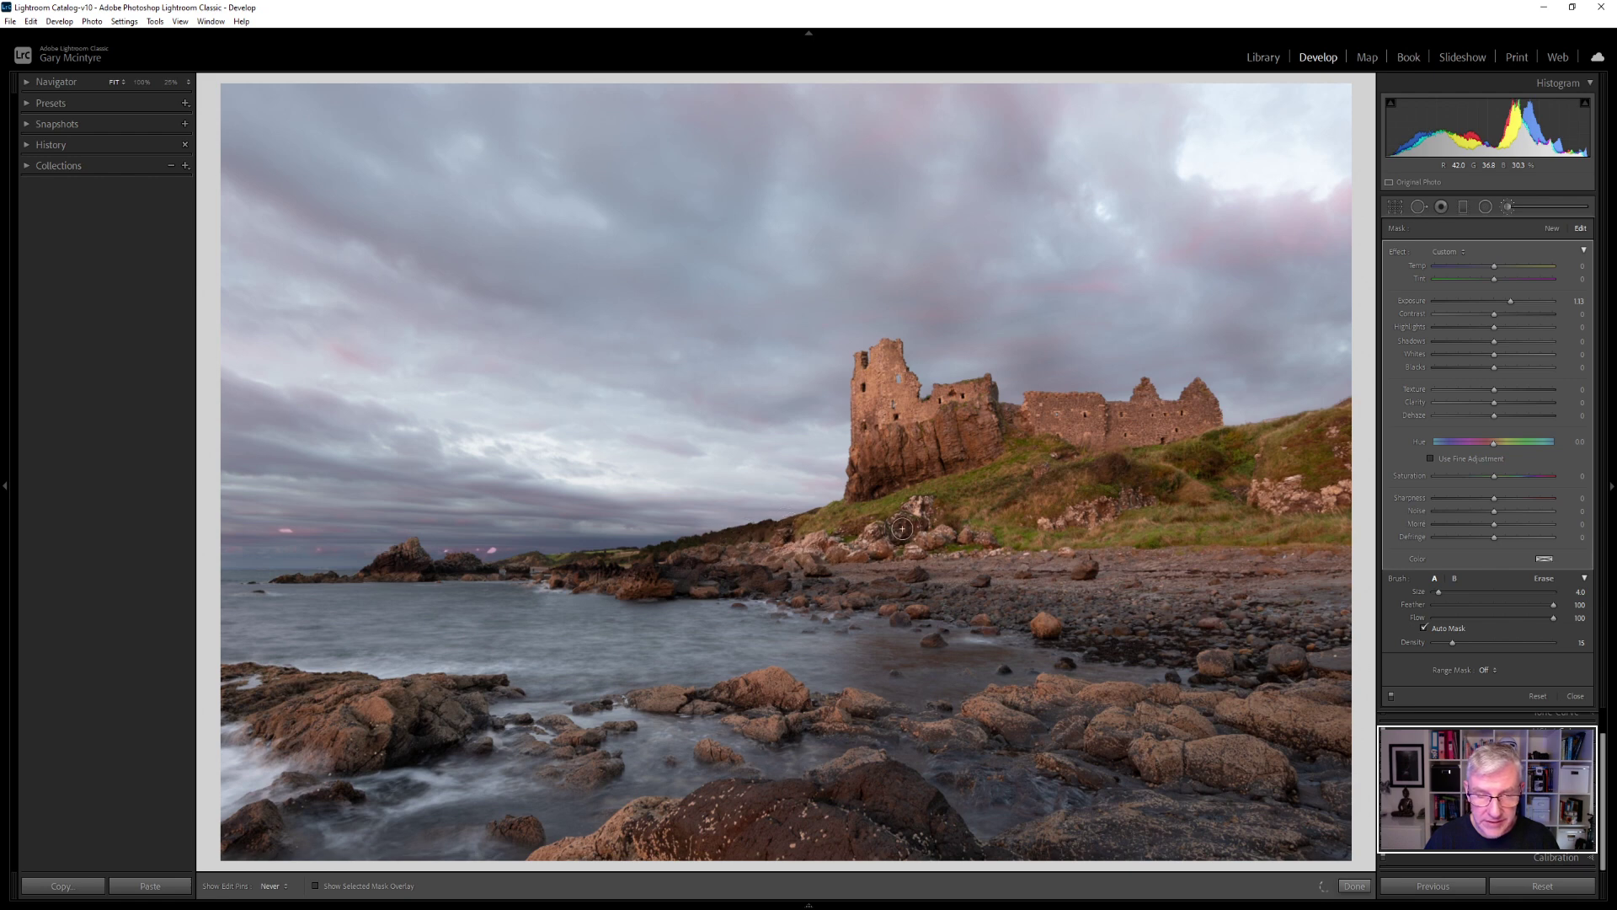
key("h")
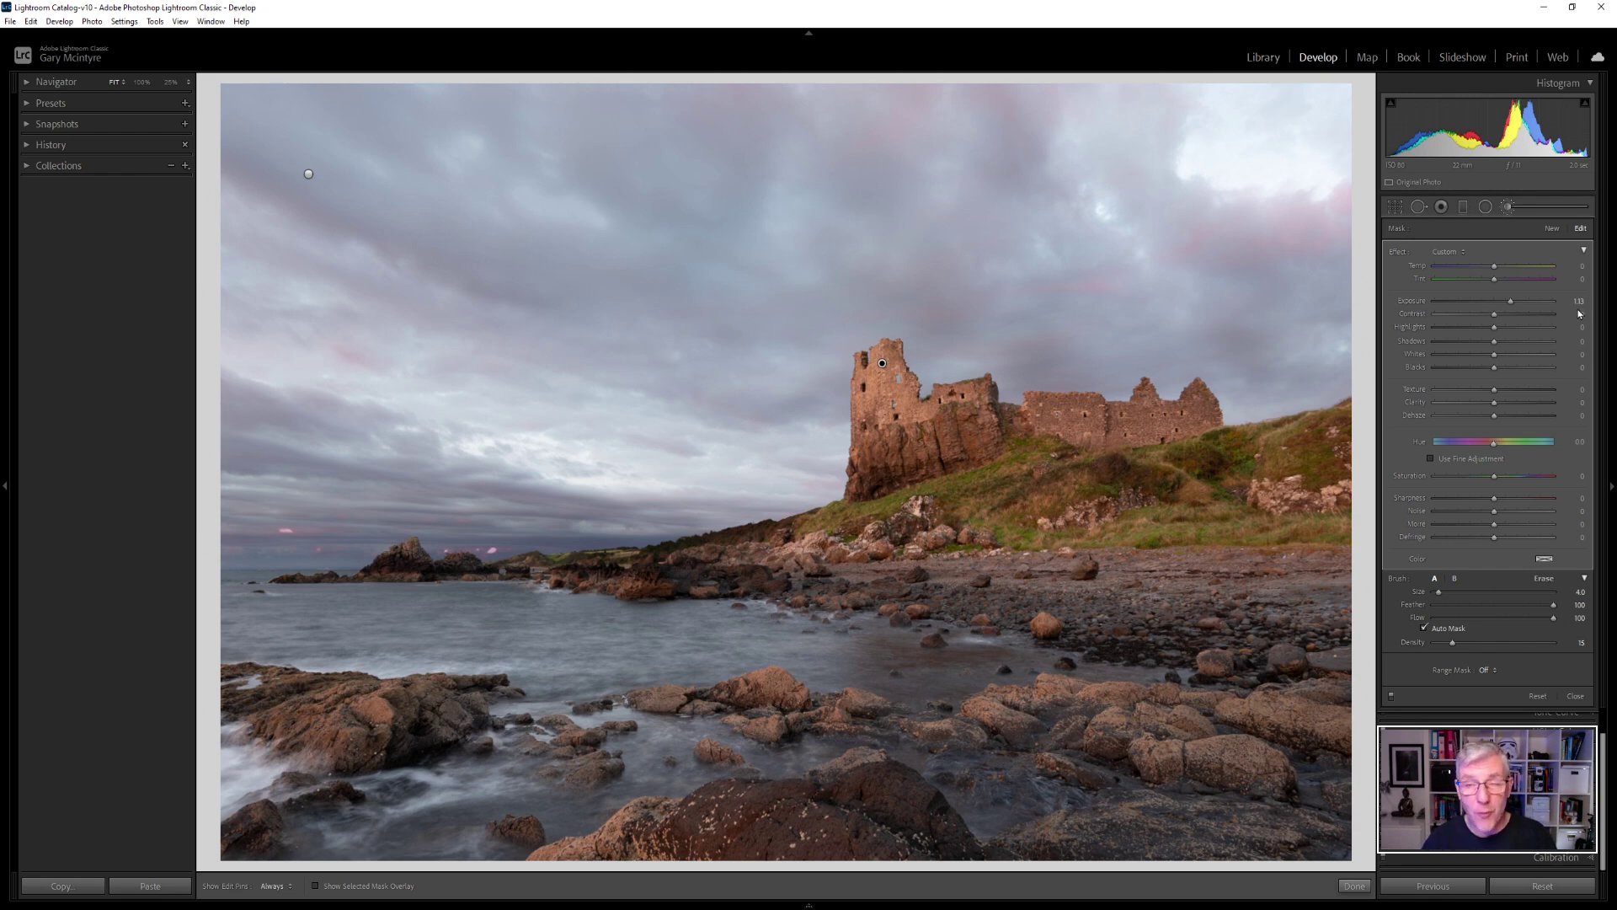
key("h")
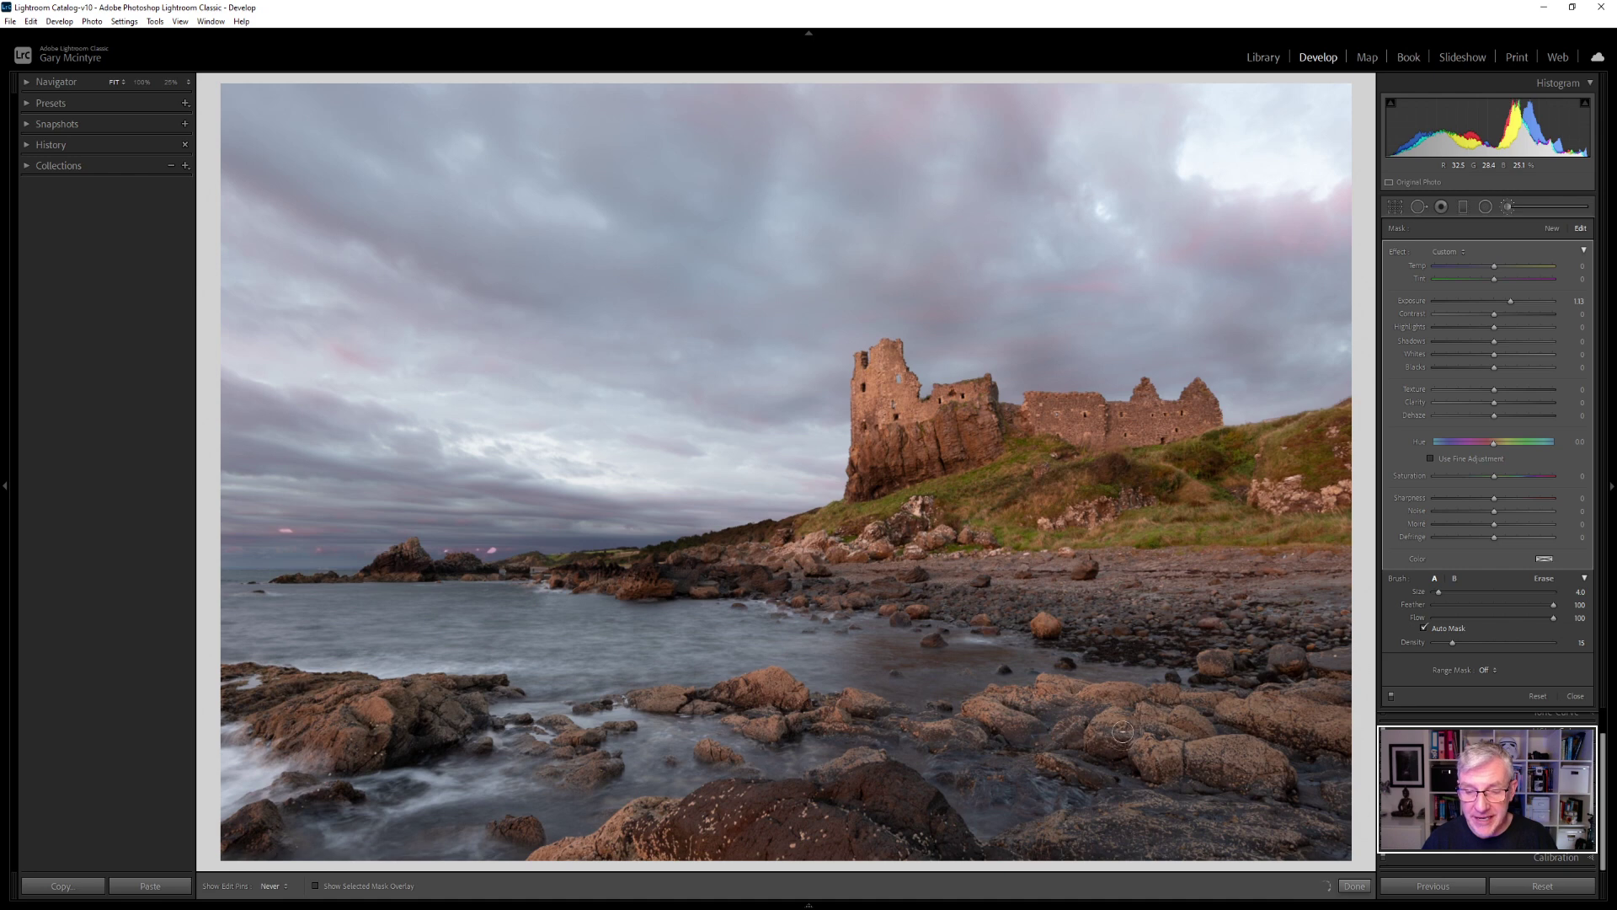
key("h")
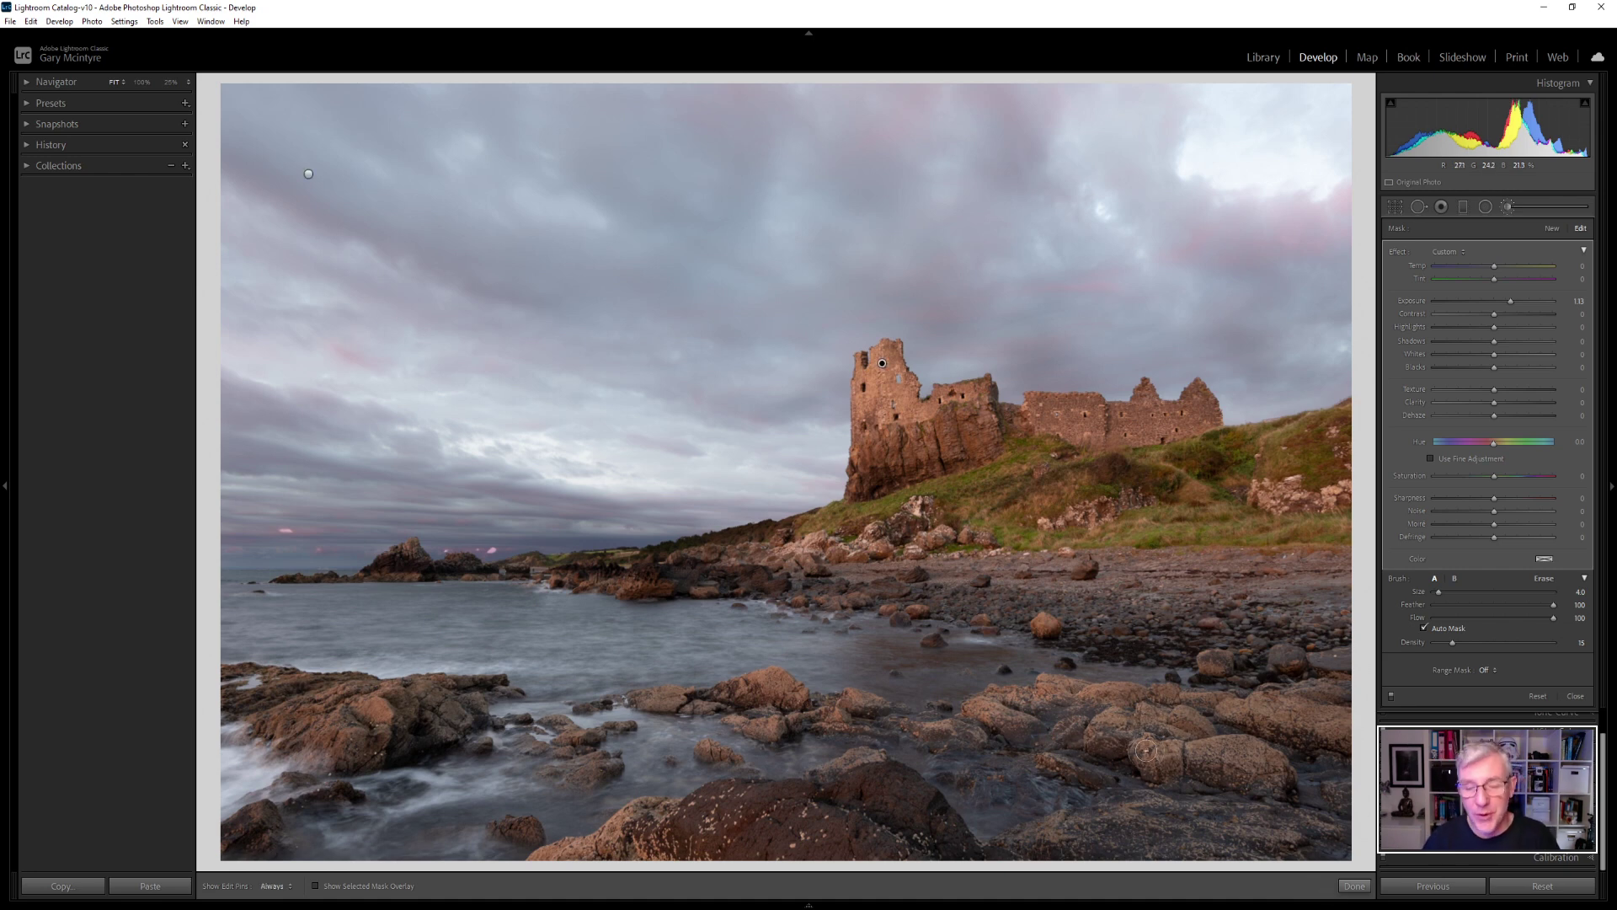
key("h")
key("h")
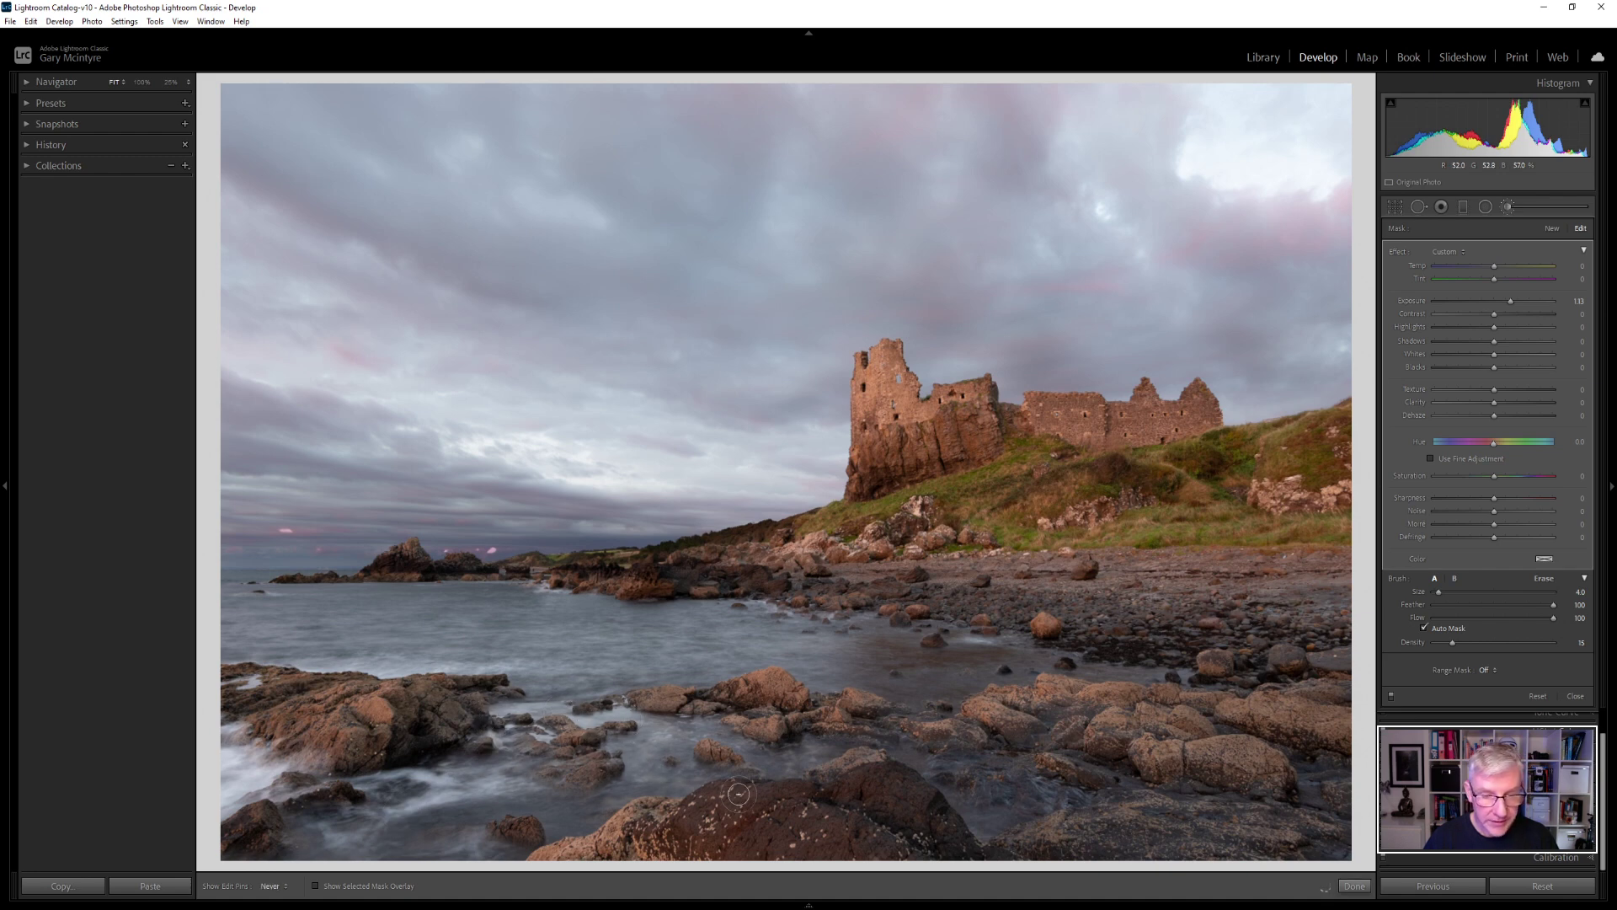
key("h")
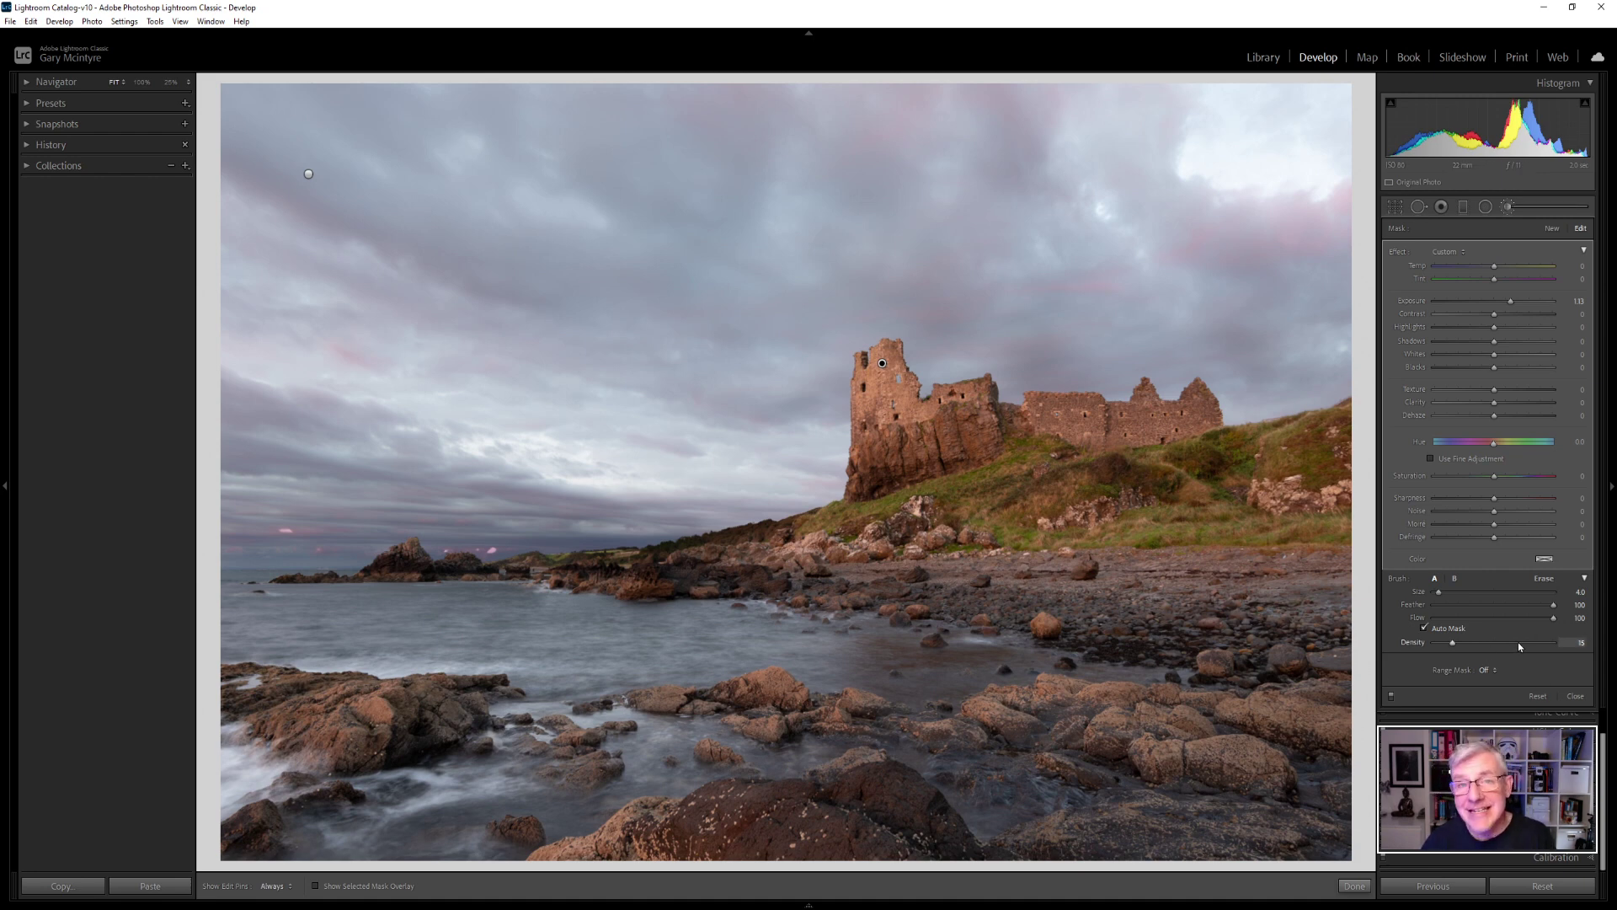
- Set the density to 41 and brush over the foreground rocks, raising the density to 48 for further touches with a smaller brush
left_click(1482, 642)
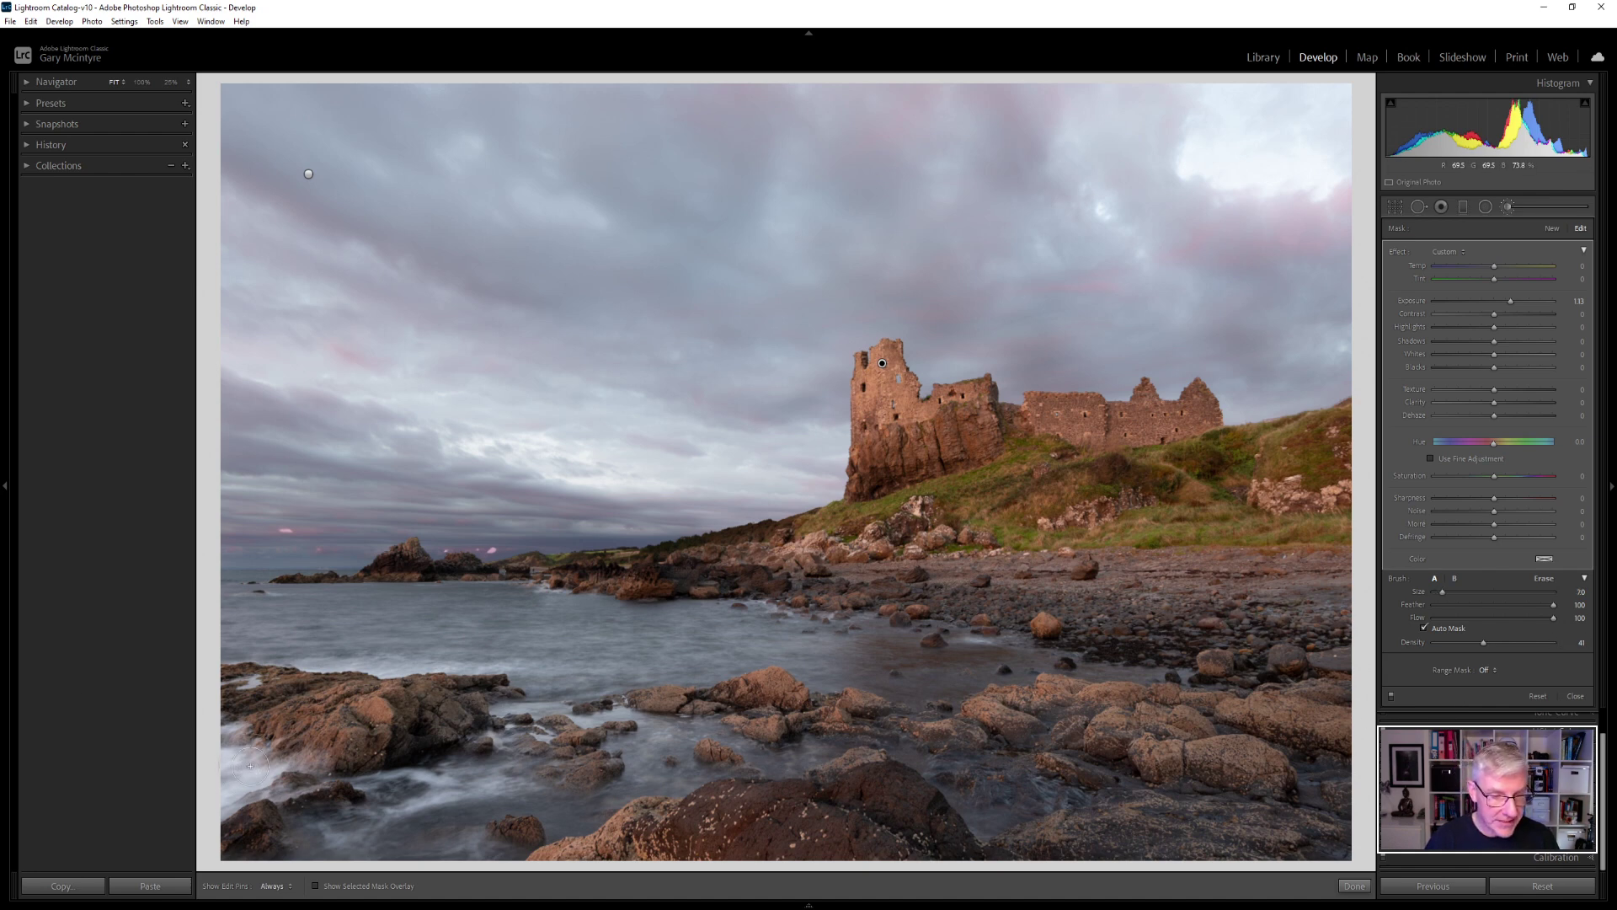
key("h")
mouse_move(223, 798)
left_mouse_down()
mouse_move(362, 800)
mouse_move(509, 769)
mouse_move(485, 759)
mouse_move(582, 720)
mouse_move(699, 733)
mouse_move(497, 759)
mouse_move(726, 774)
mouse_move(708, 750)
mouse_move(1154, 741)
mouse_move(998, 742)
left_mouse_up()
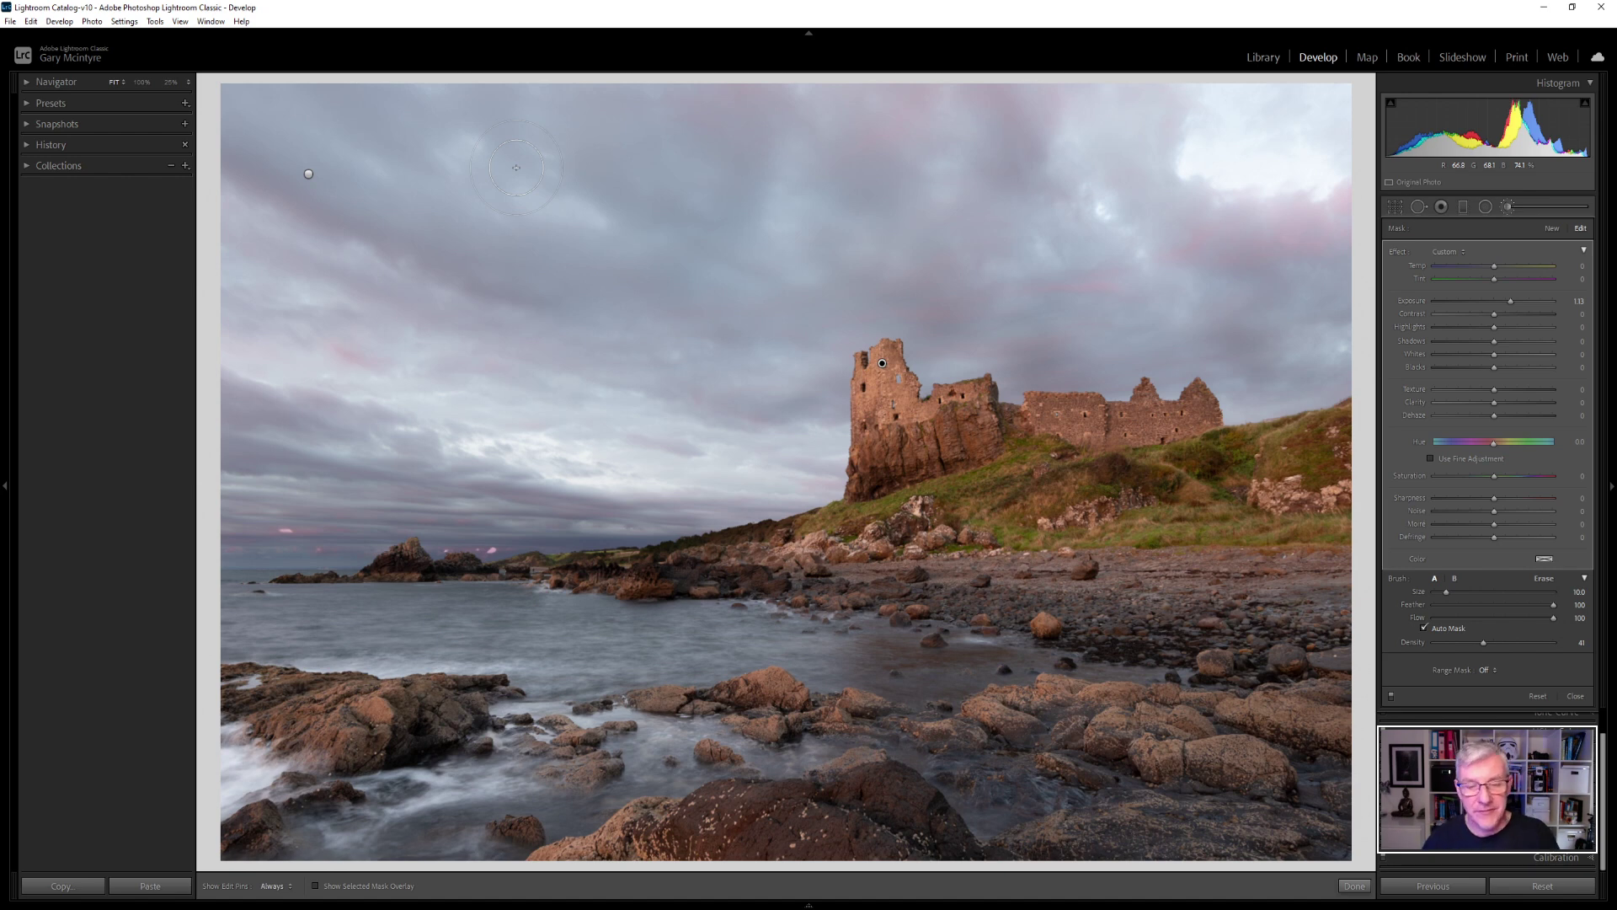
key("h")
mouse_move(706, 637)
left_mouse_down()
mouse_move(259, 621)
mouse_move(508, 606)
mouse_move(211, 619)
mouse_move(1006, 668)
mouse_move(860, 661)
mouse_move(934, 691)
mouse_move(863, 703)
mouse_move(888, 737)
mouse_move(1071, 784)
mouse_move(985, 794)
mouse_move(894, 753)
mouse_move(664, 763)
mouse_move(538, 840)
left_mouse_up()
key("h")
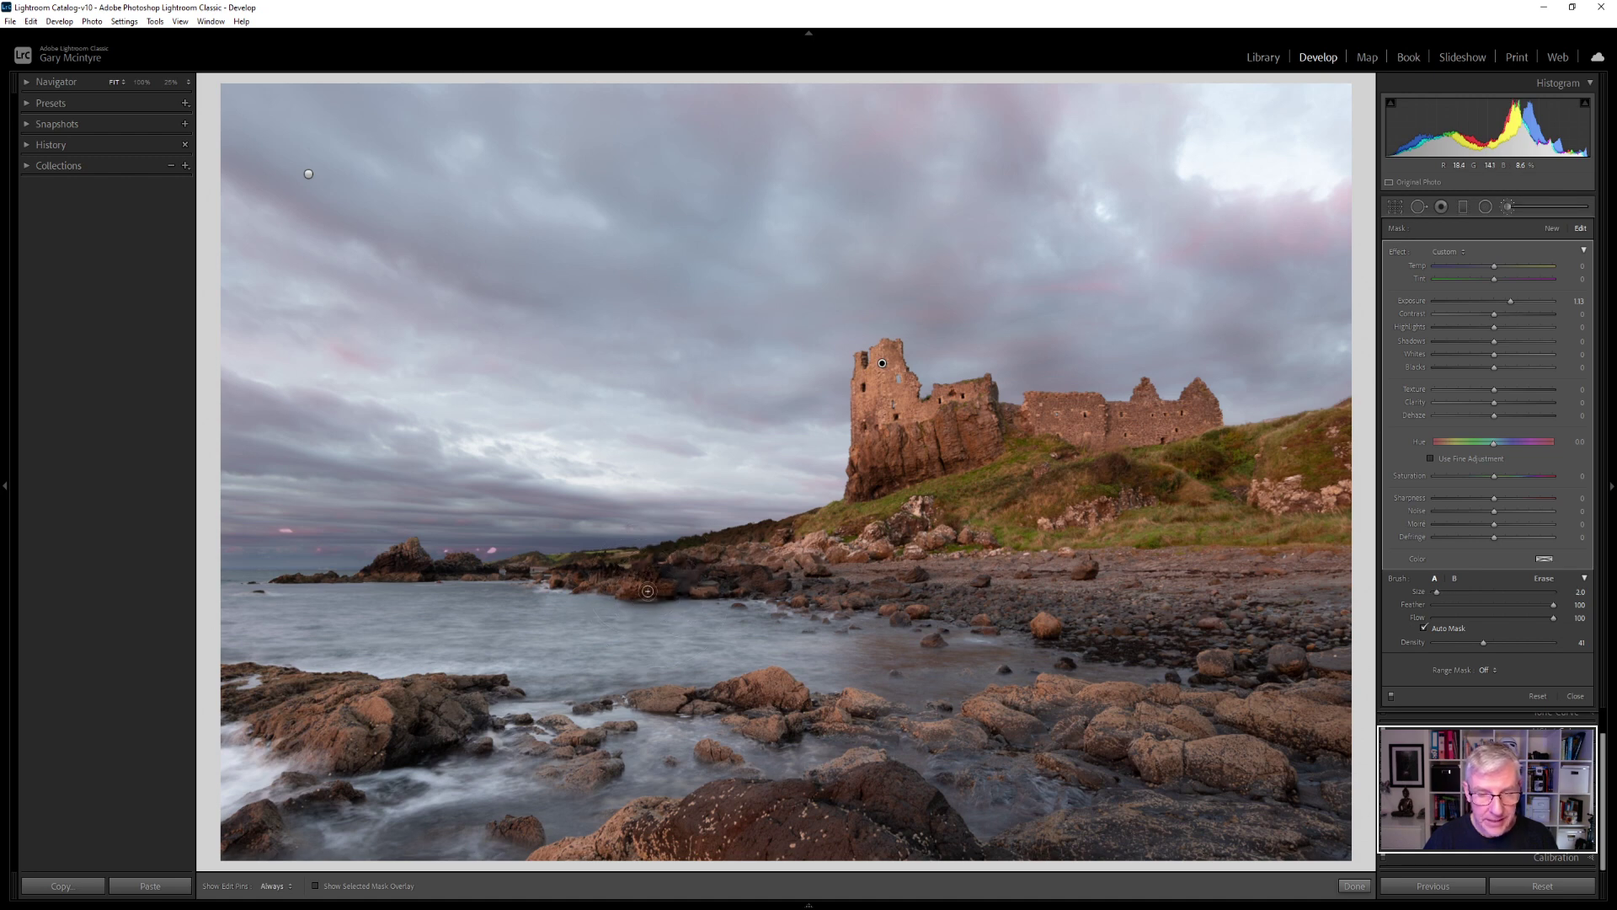
left_click_drag(1483, 642, 1491, 642)
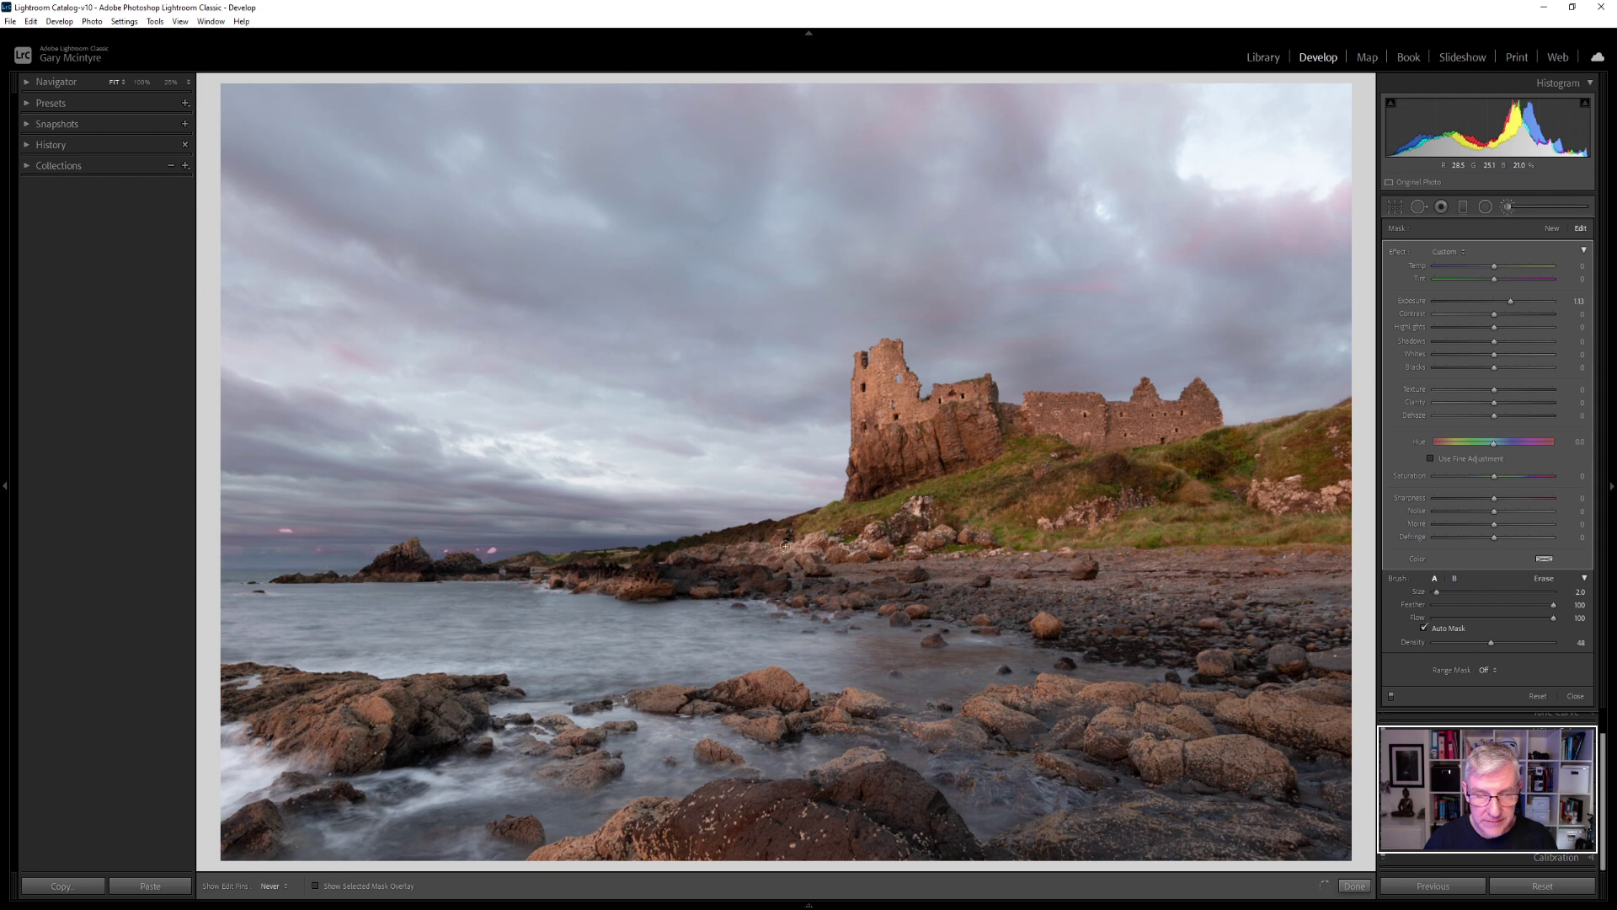
key("h")
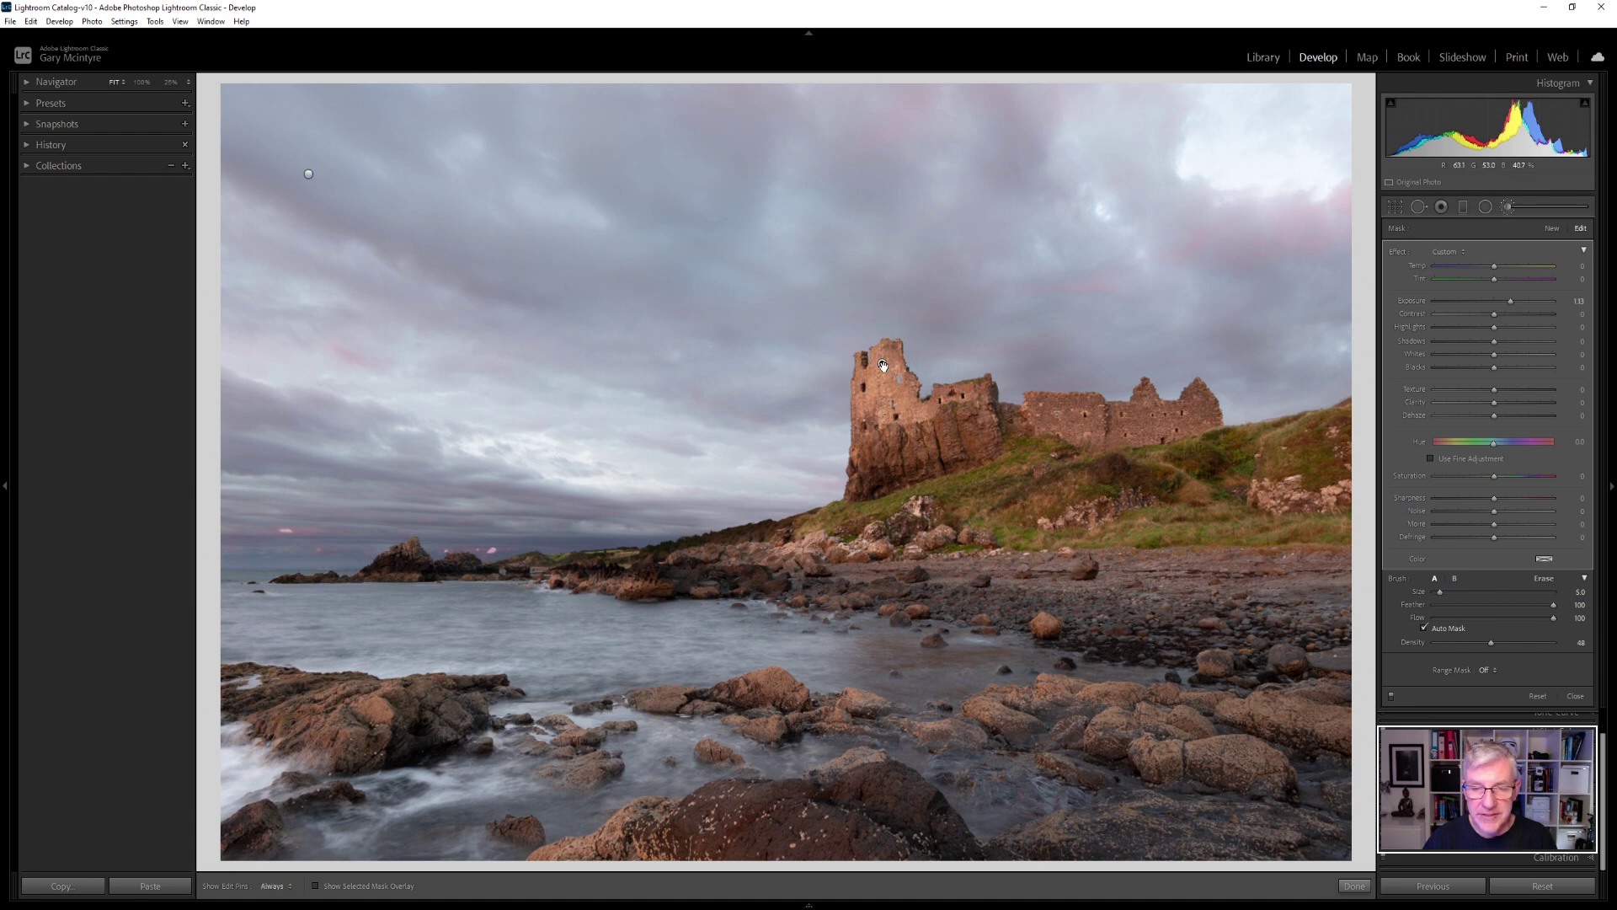
- Show the castle adjustment's mask overlay, try shifting the mask upward by its pin, and undo the shift
mouse_move(883, 365)
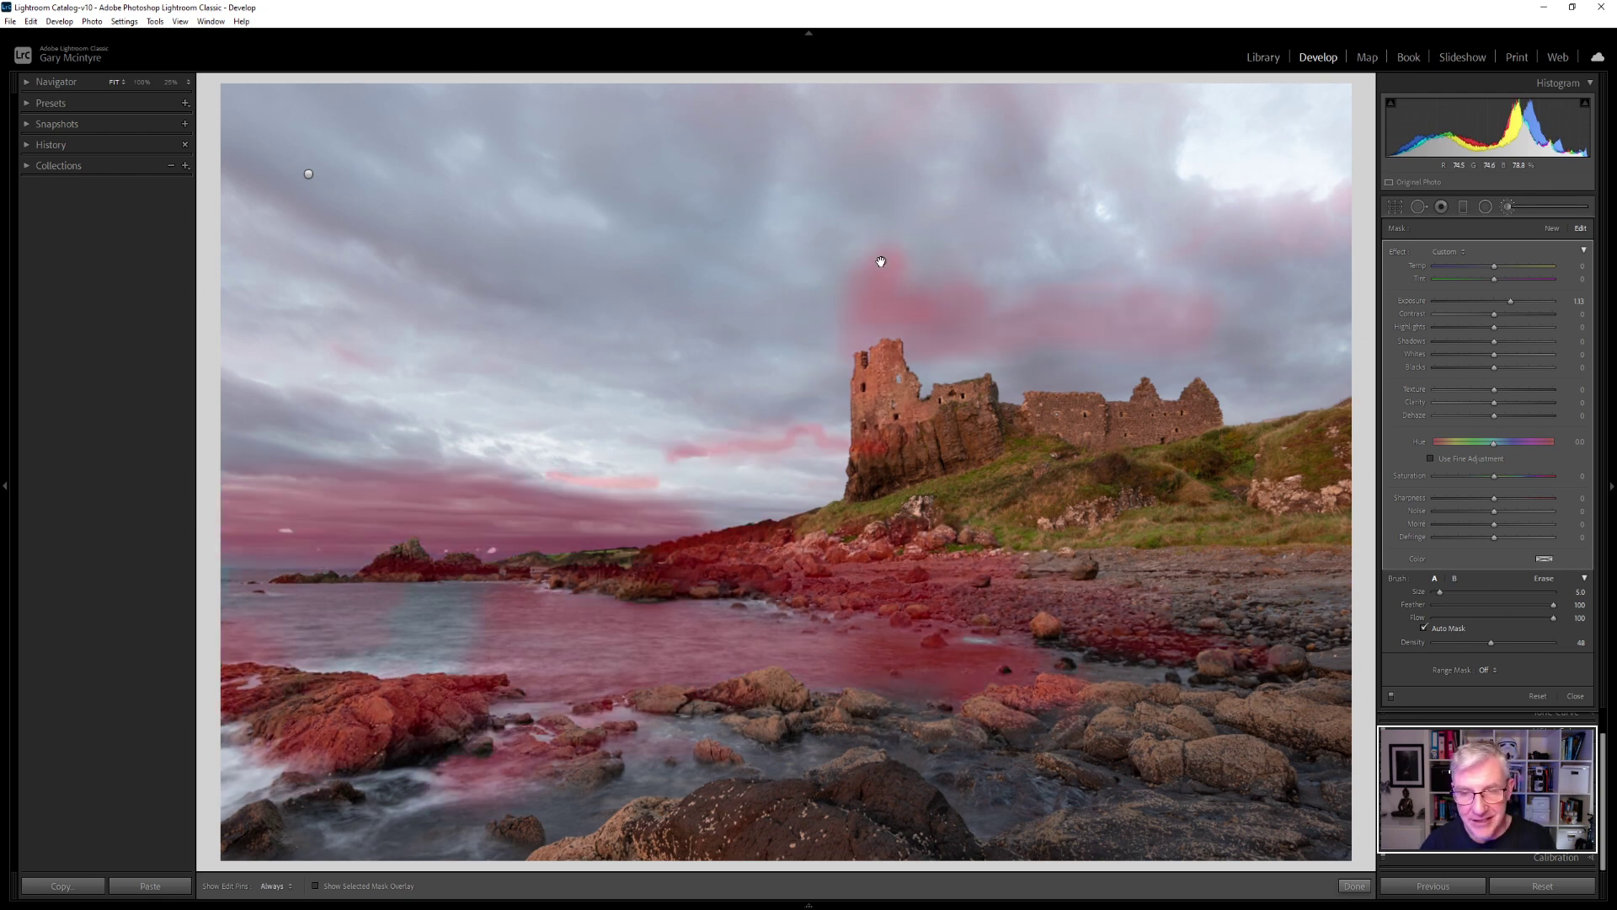
key("ctrl+z")
- Set the brush size to 13 and the density to 7, and paint subtly over the sky above the castle and the rocky beach
key("bracketright")
key("bracketright")
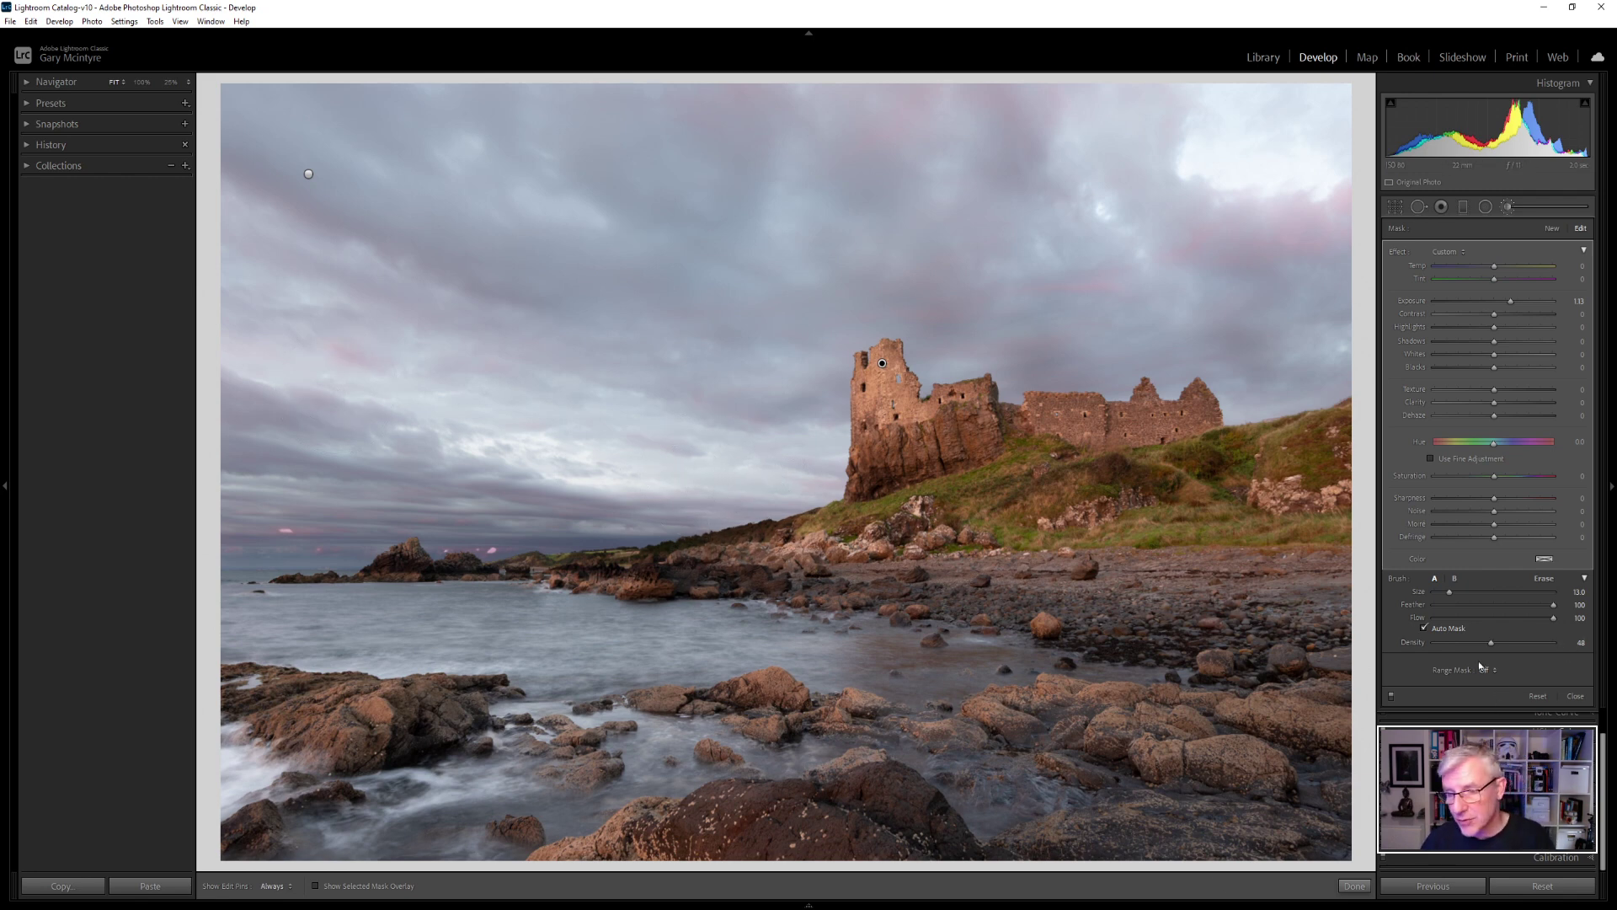
left_click(1442, 644)
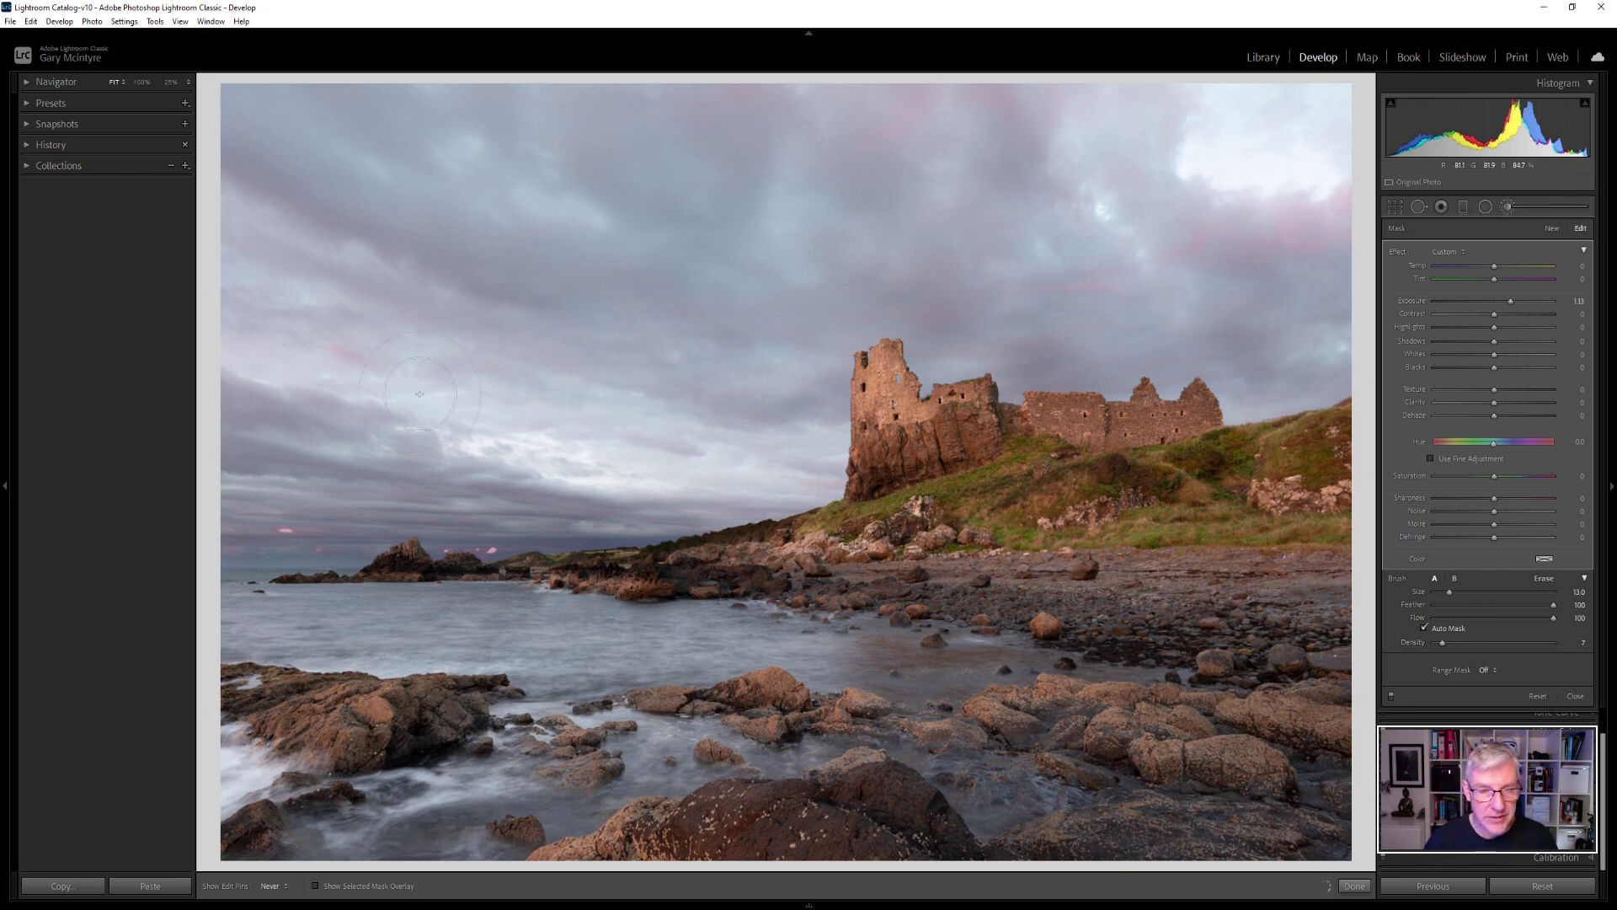
key("h")
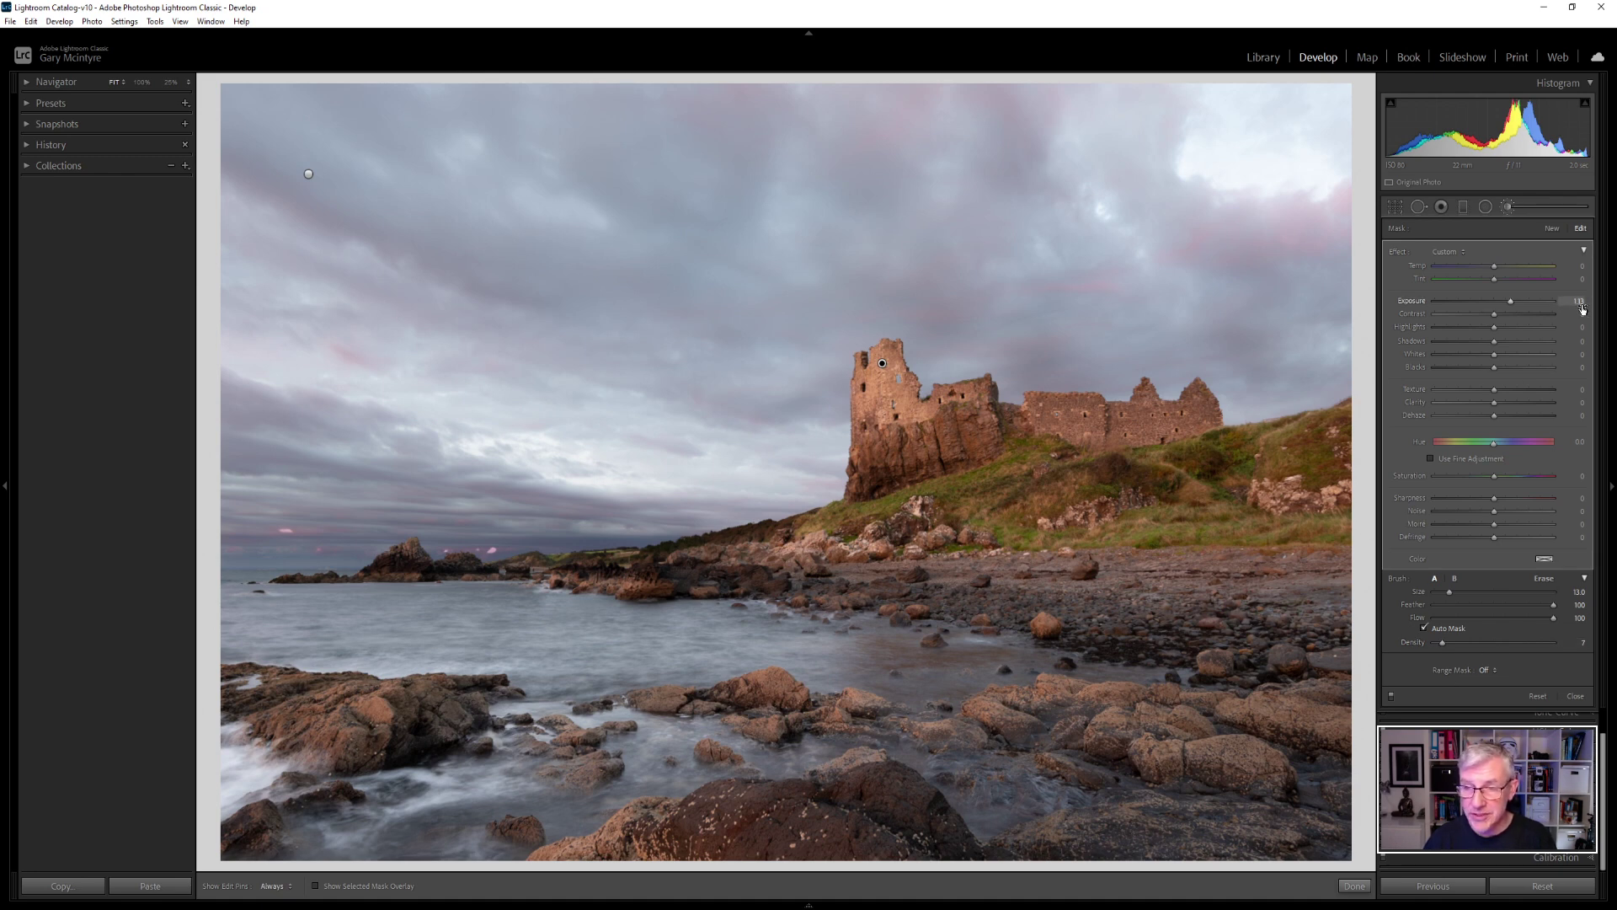
mouse_move(1227, 169)
left_mouse_down()
mouse_move(1146, 264)
mouse_move(1095, 204)
mouse_move(1142, 268)
mouse_move(1184, 290)
left_mouse_up()
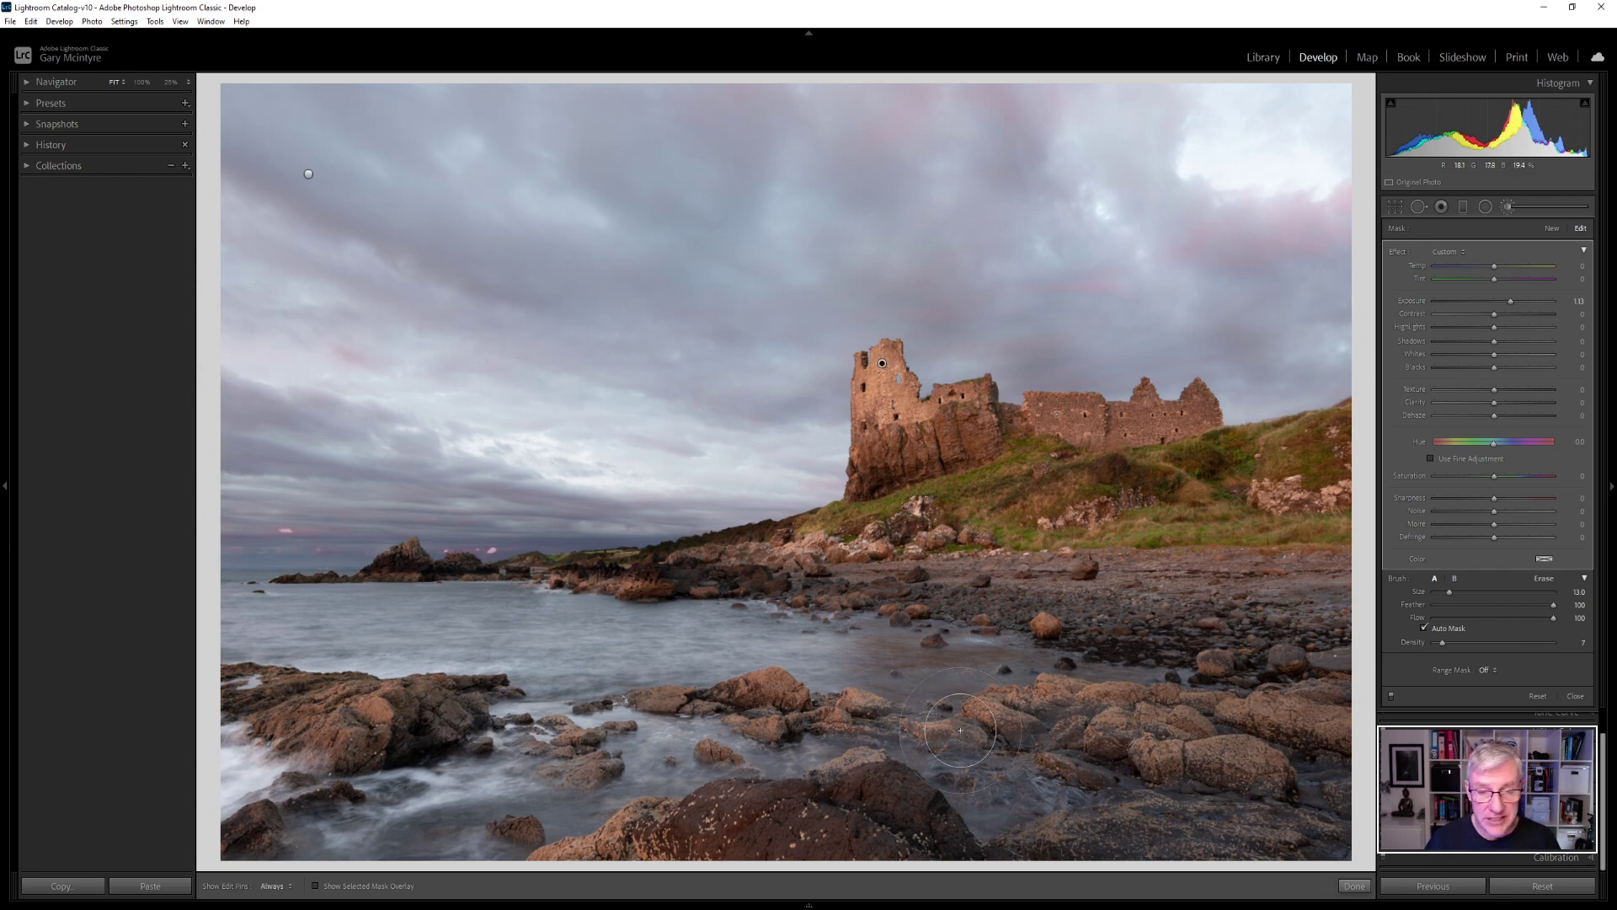
mouse_move(1190, 583)
left_mouse_down()
mouse_move(948, 583)
mouse_move(1339, 581)
mouse_move(866, 584)
mouse_move(1225, 591)
mouse_move(1066, 609)
mouse_move(1320, 639)
mouse_move(1315, 665)
left_mouse_up()
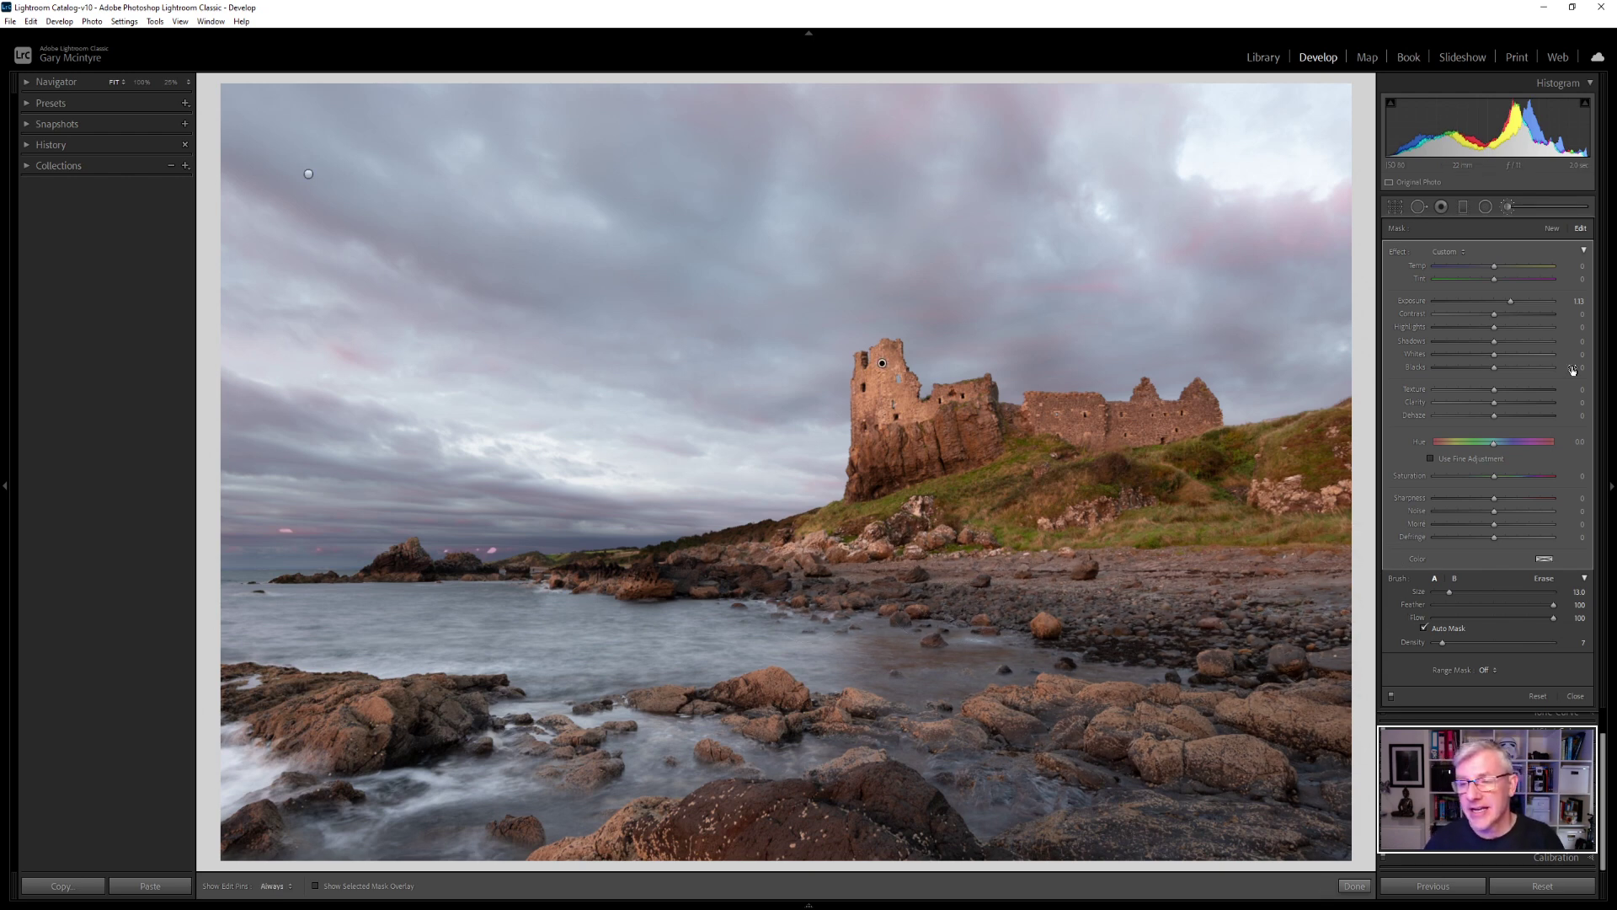
- Try a warmer temperature on the castle adjustment and reset it to 0
mouse_move(1497, 266)
left_mouse_down()
mouse_move(1466, 265)
mouse_move(1506, 266)
left_mouse_up()
double_click(1512, 266)
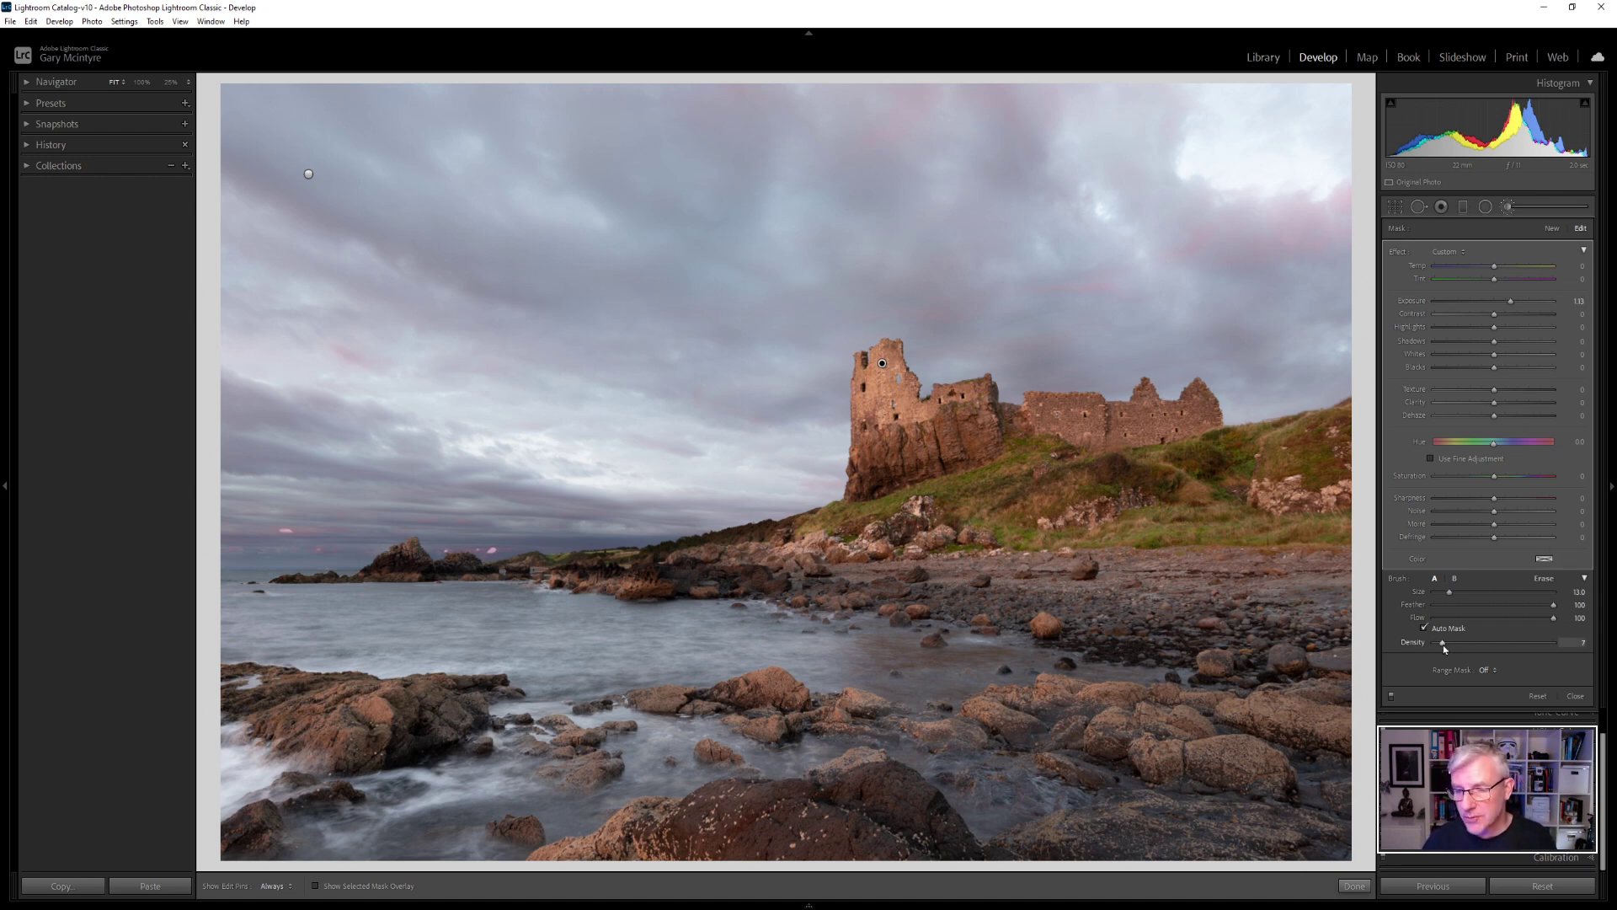
- Save the current brush settings as a new effect preset named DENSITY and select that preset
left_click(1464, 253)
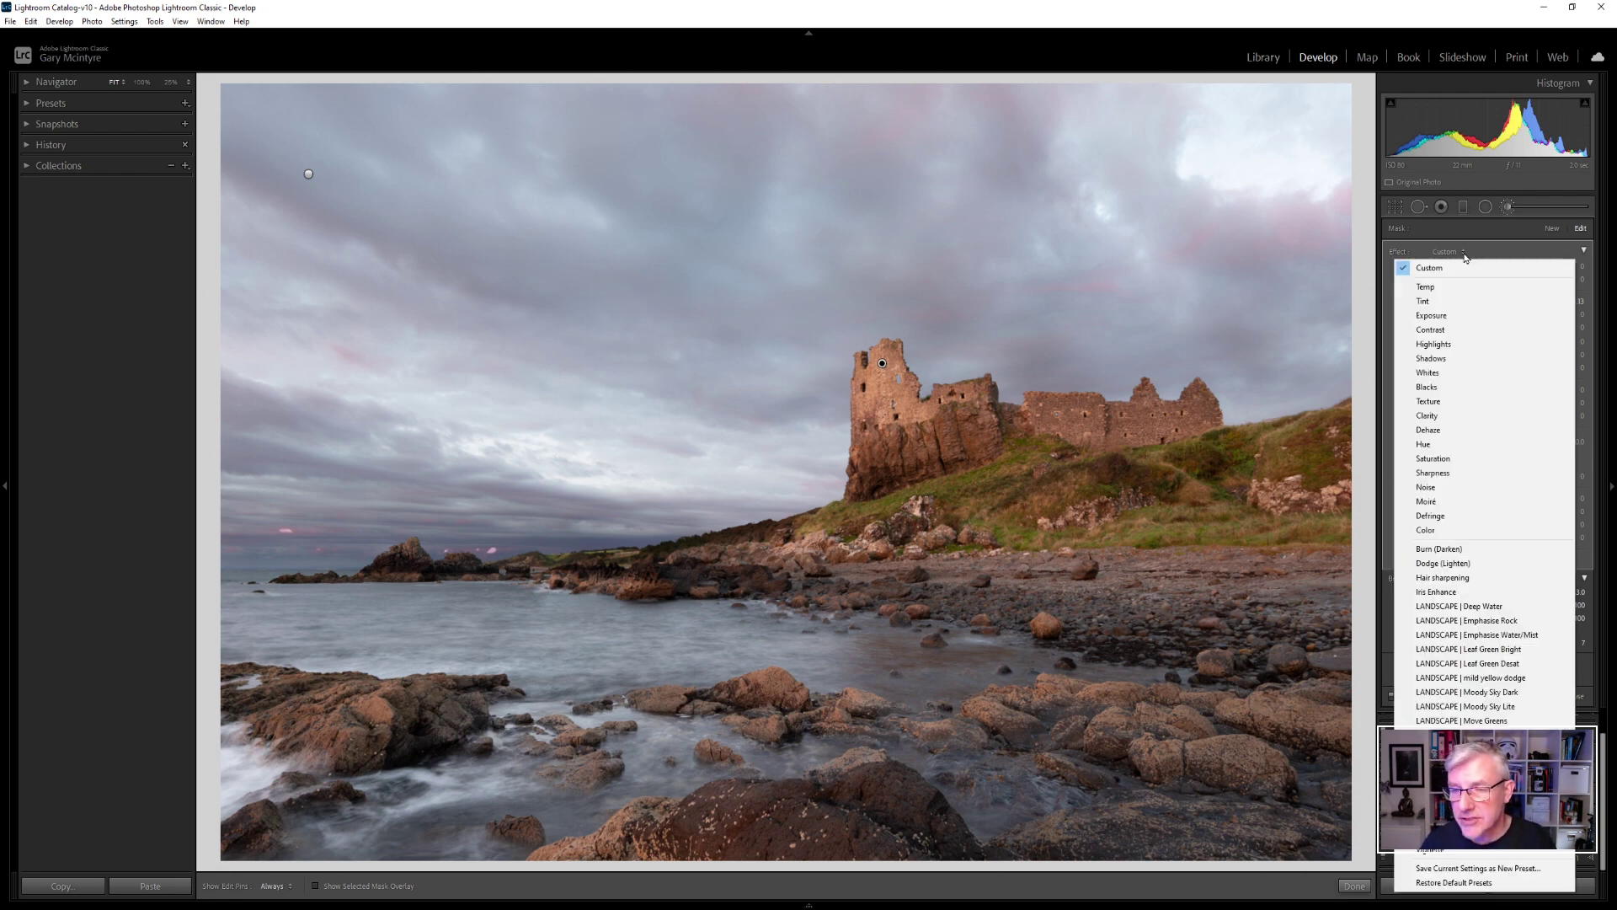
left_click(1485, 869)
key("BackSpace")
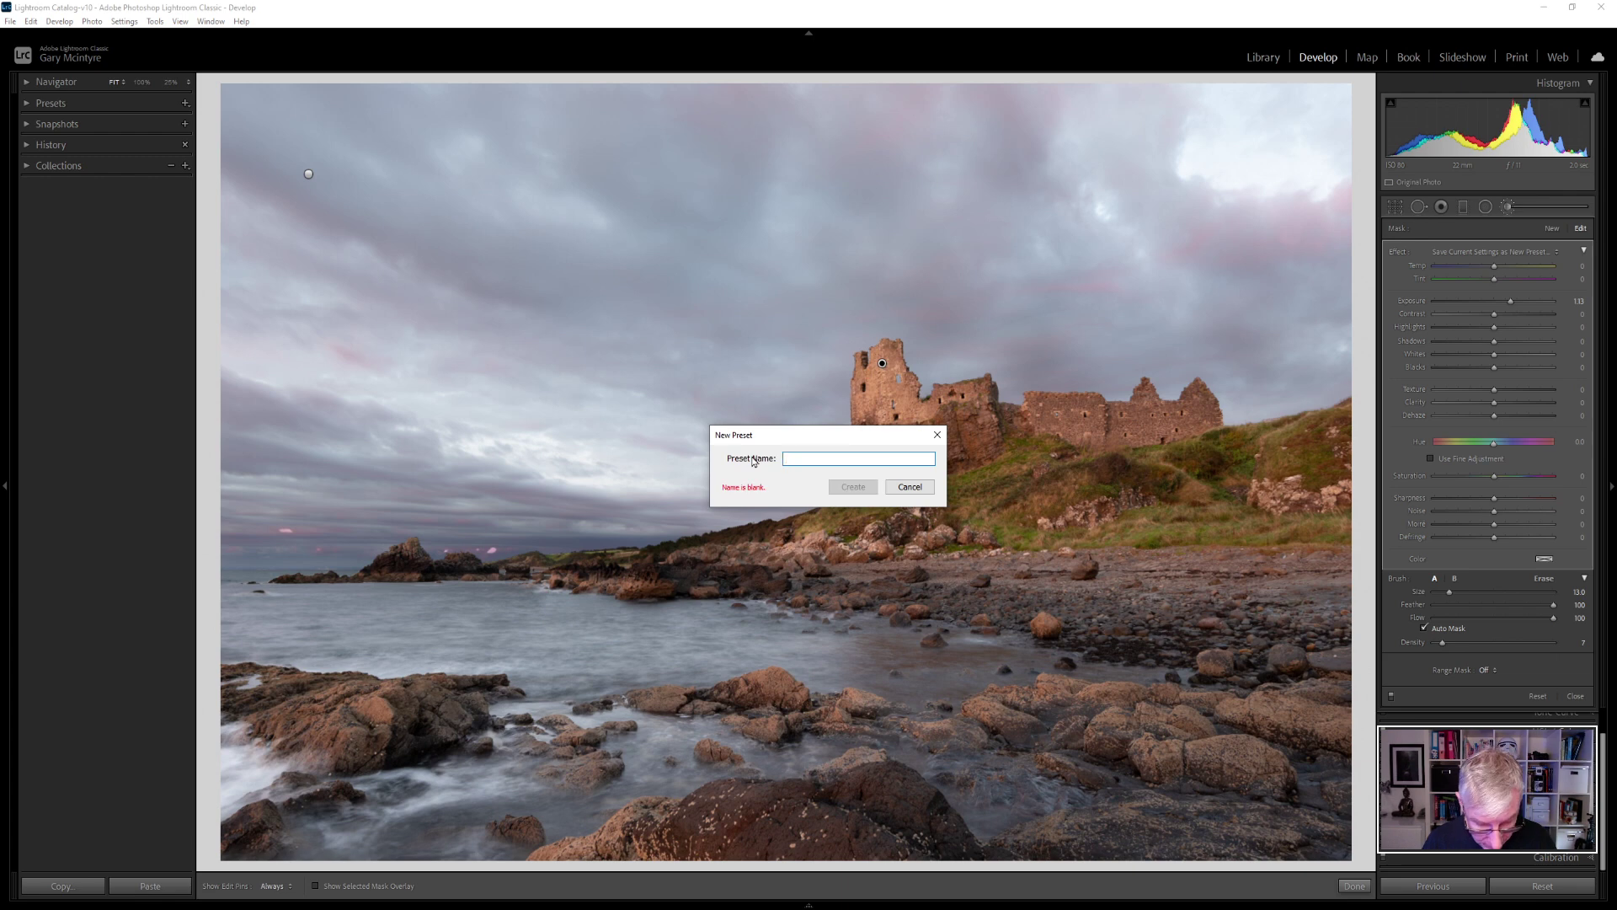
type("DENSITY")
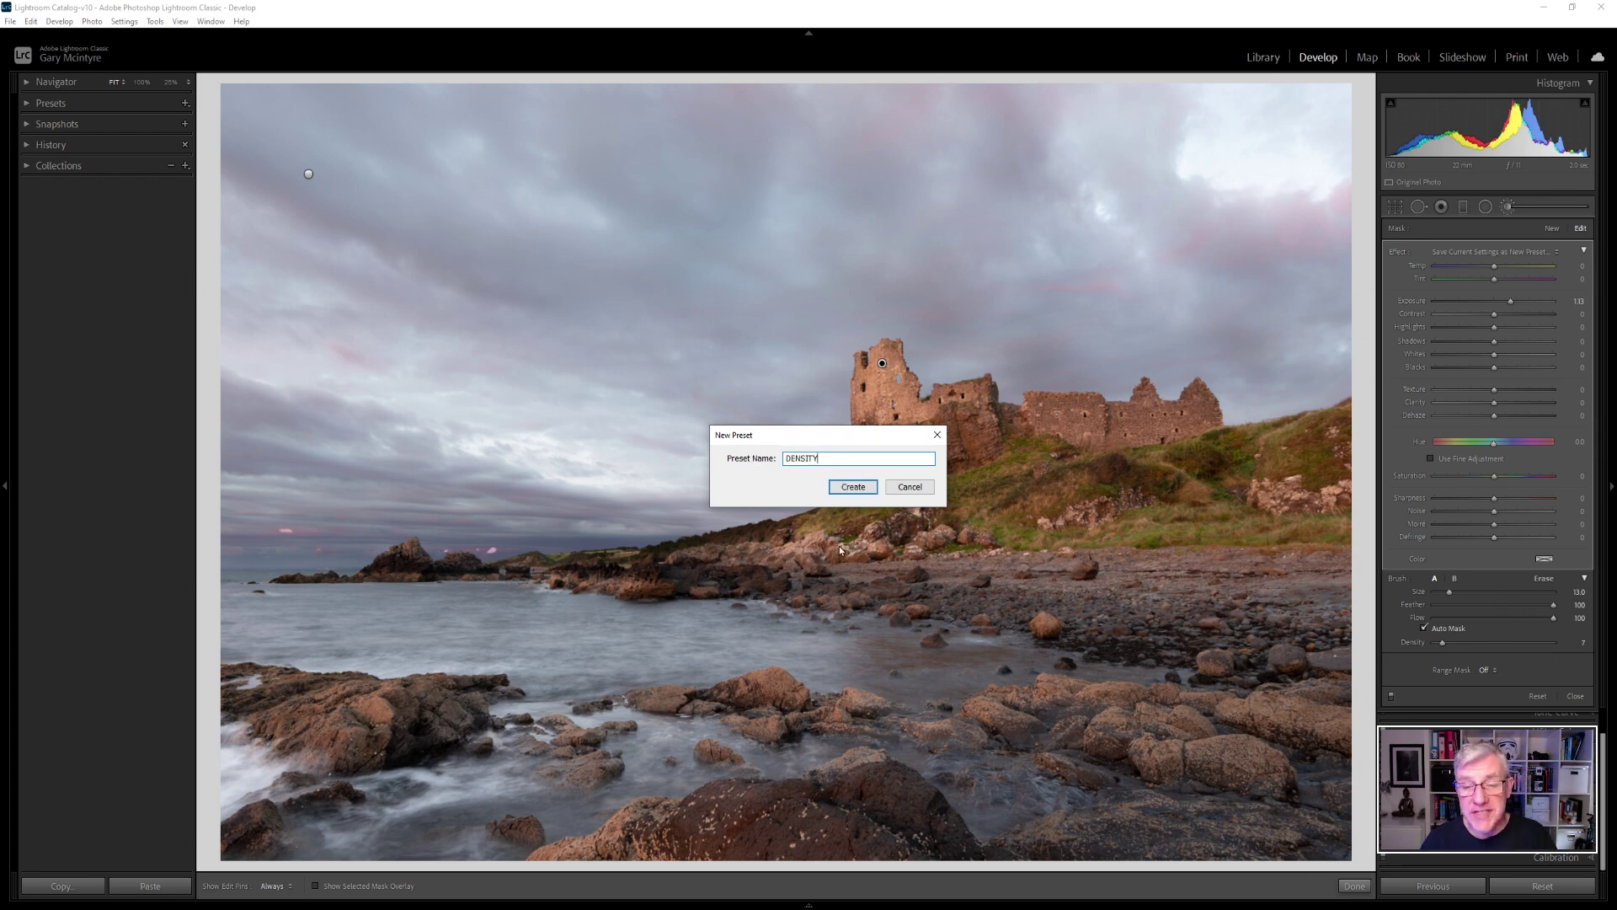
left_click(855, 489)
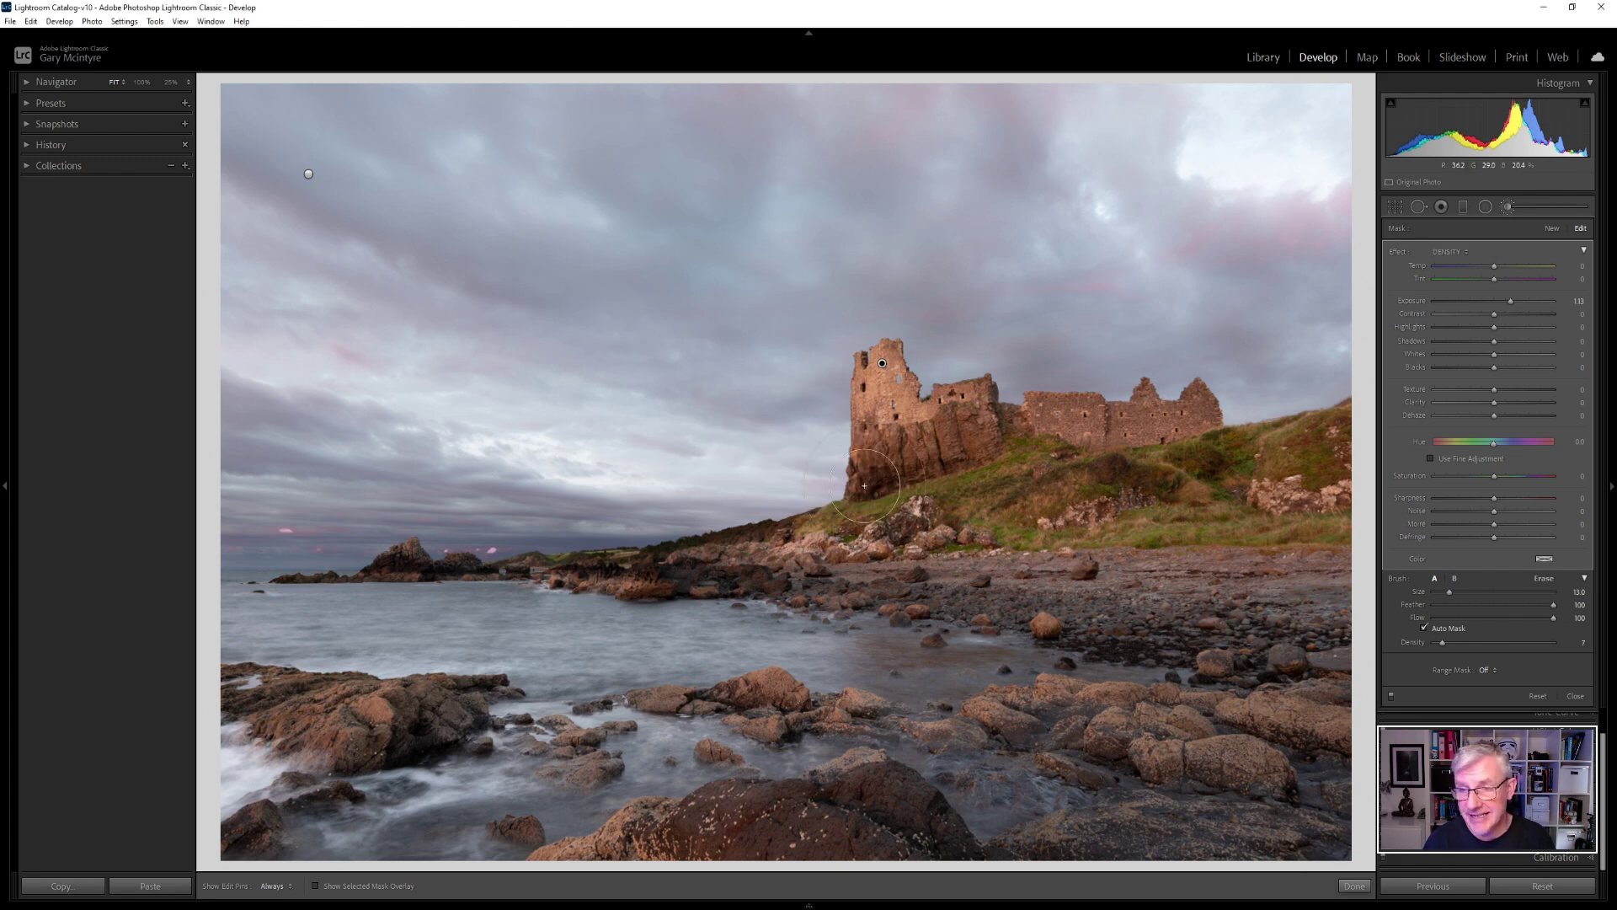
left_click(1468, 253)
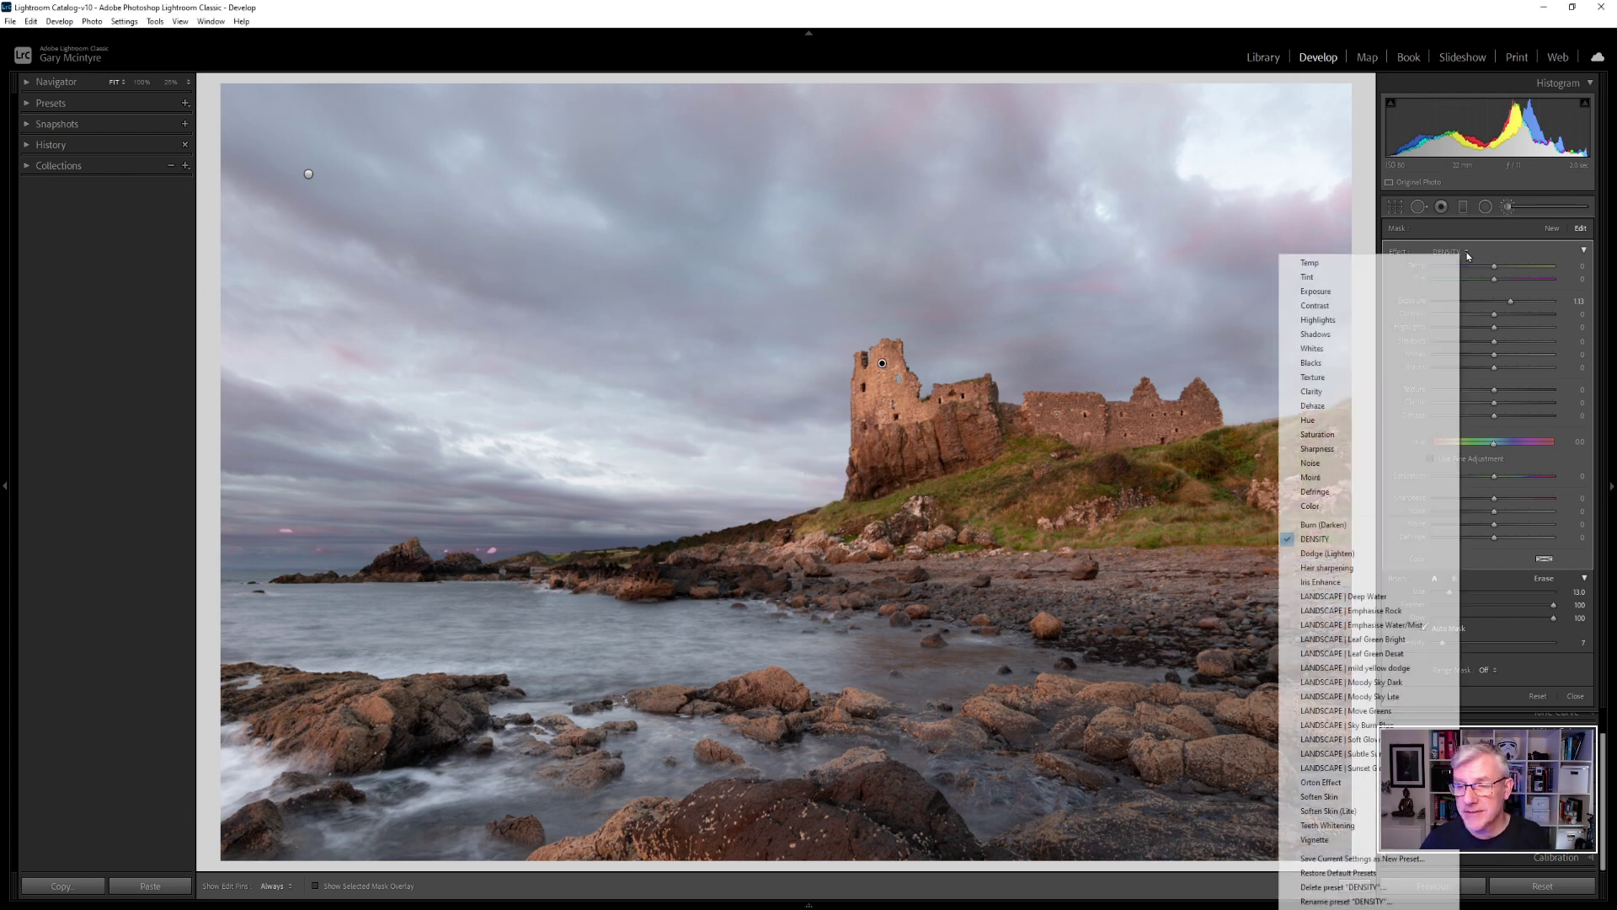
left_click(1358, 539)
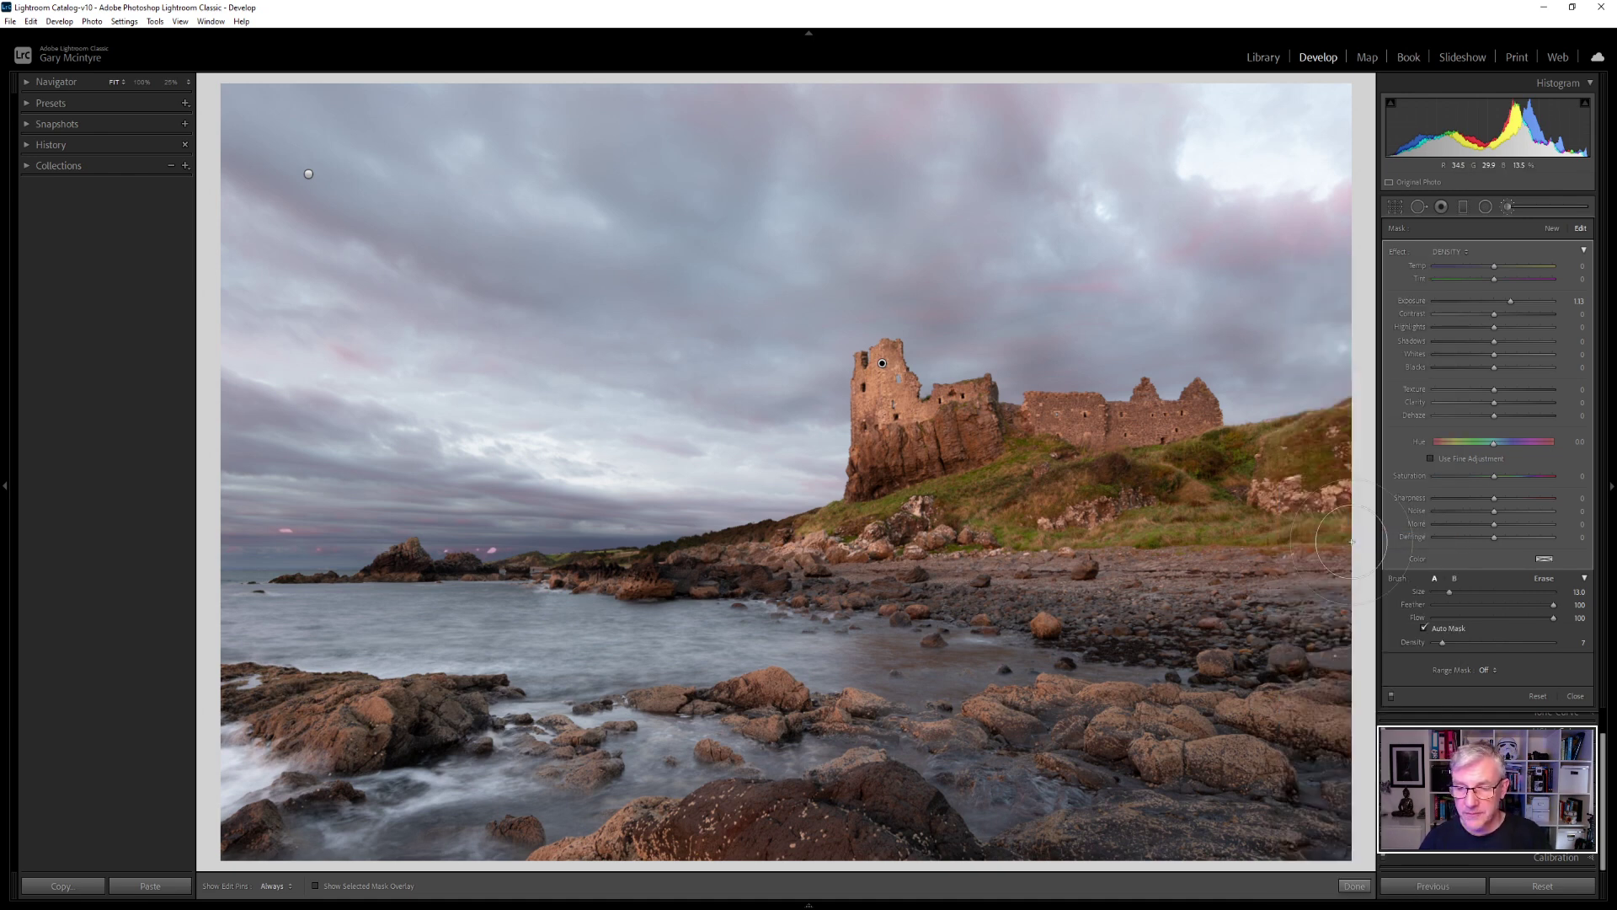
- Delete the DENSITY effect preset
left_click(1467, 250)
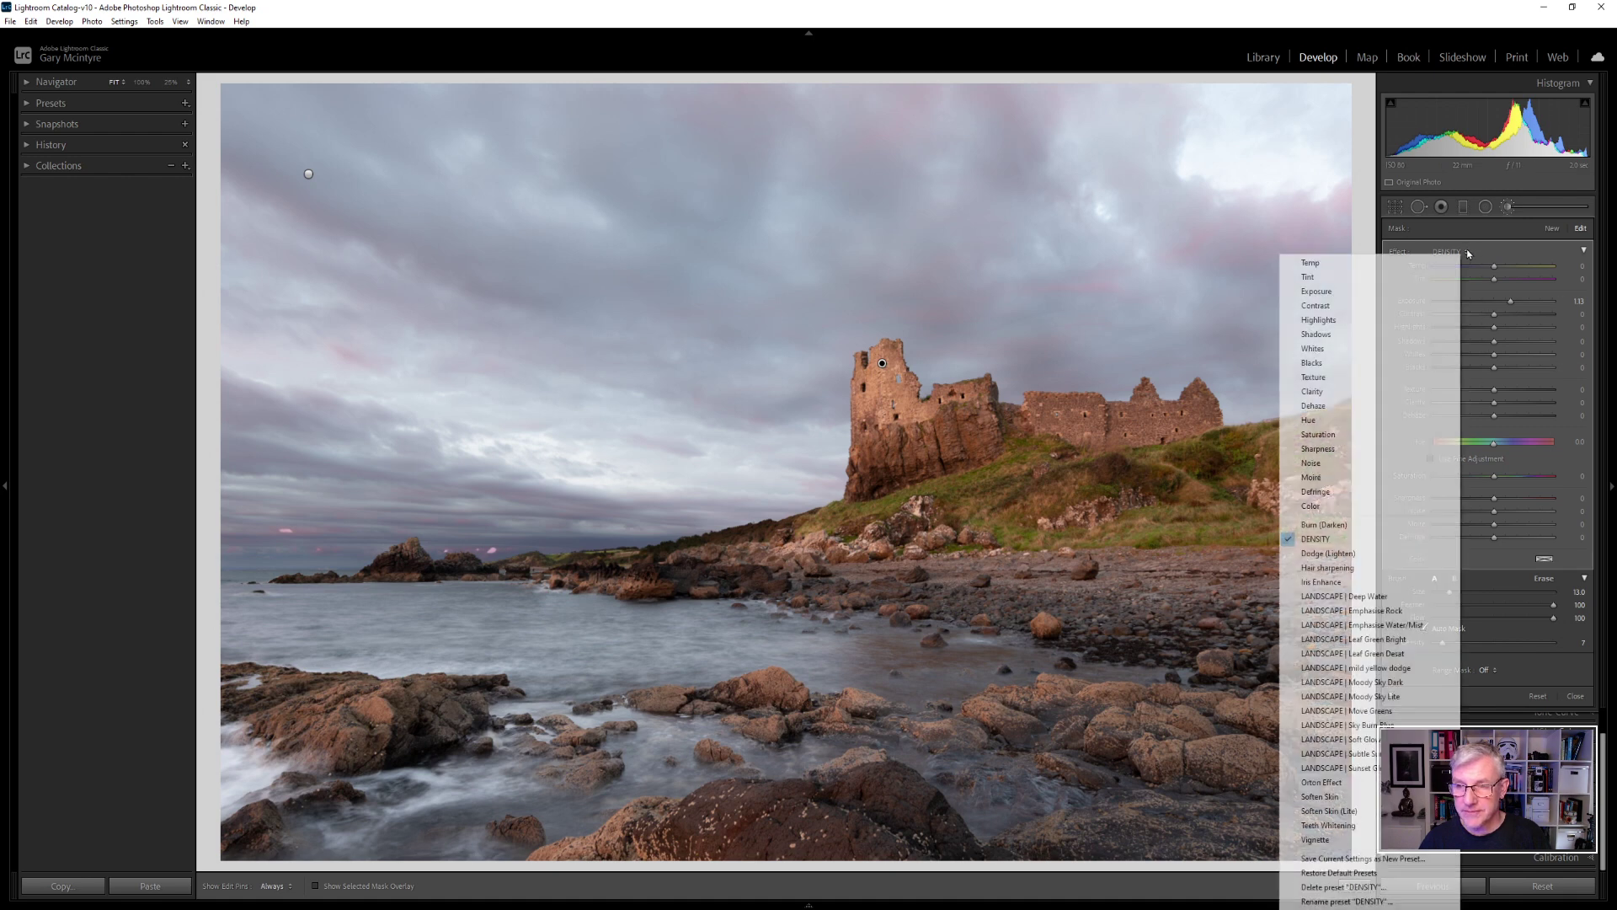
left_click(1397, 888)
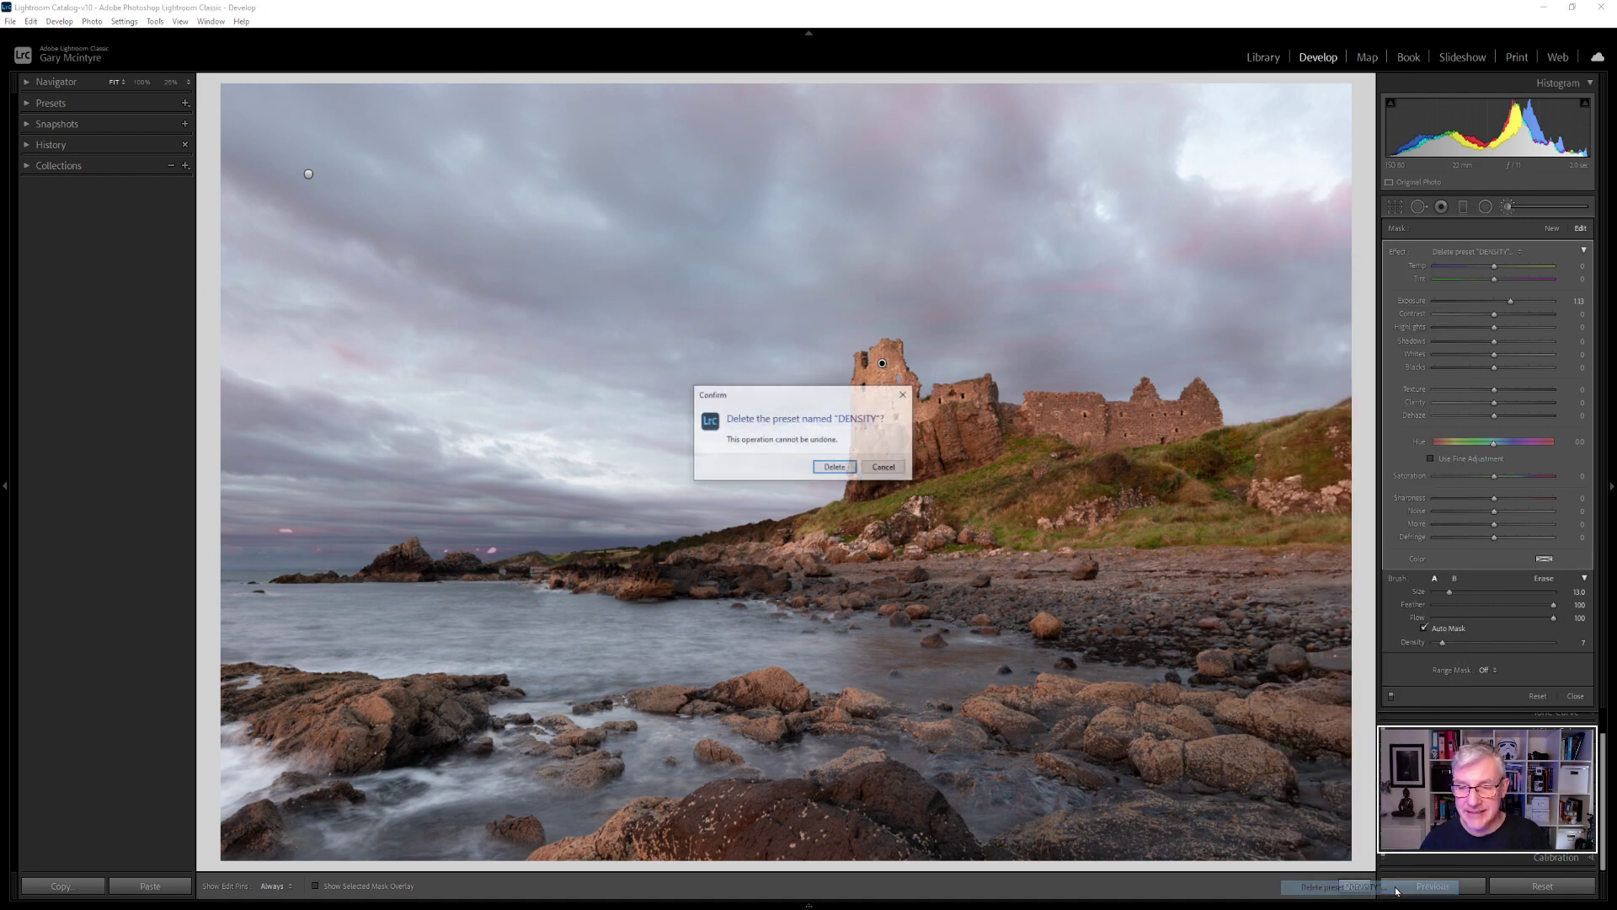
left_click(834, 468)
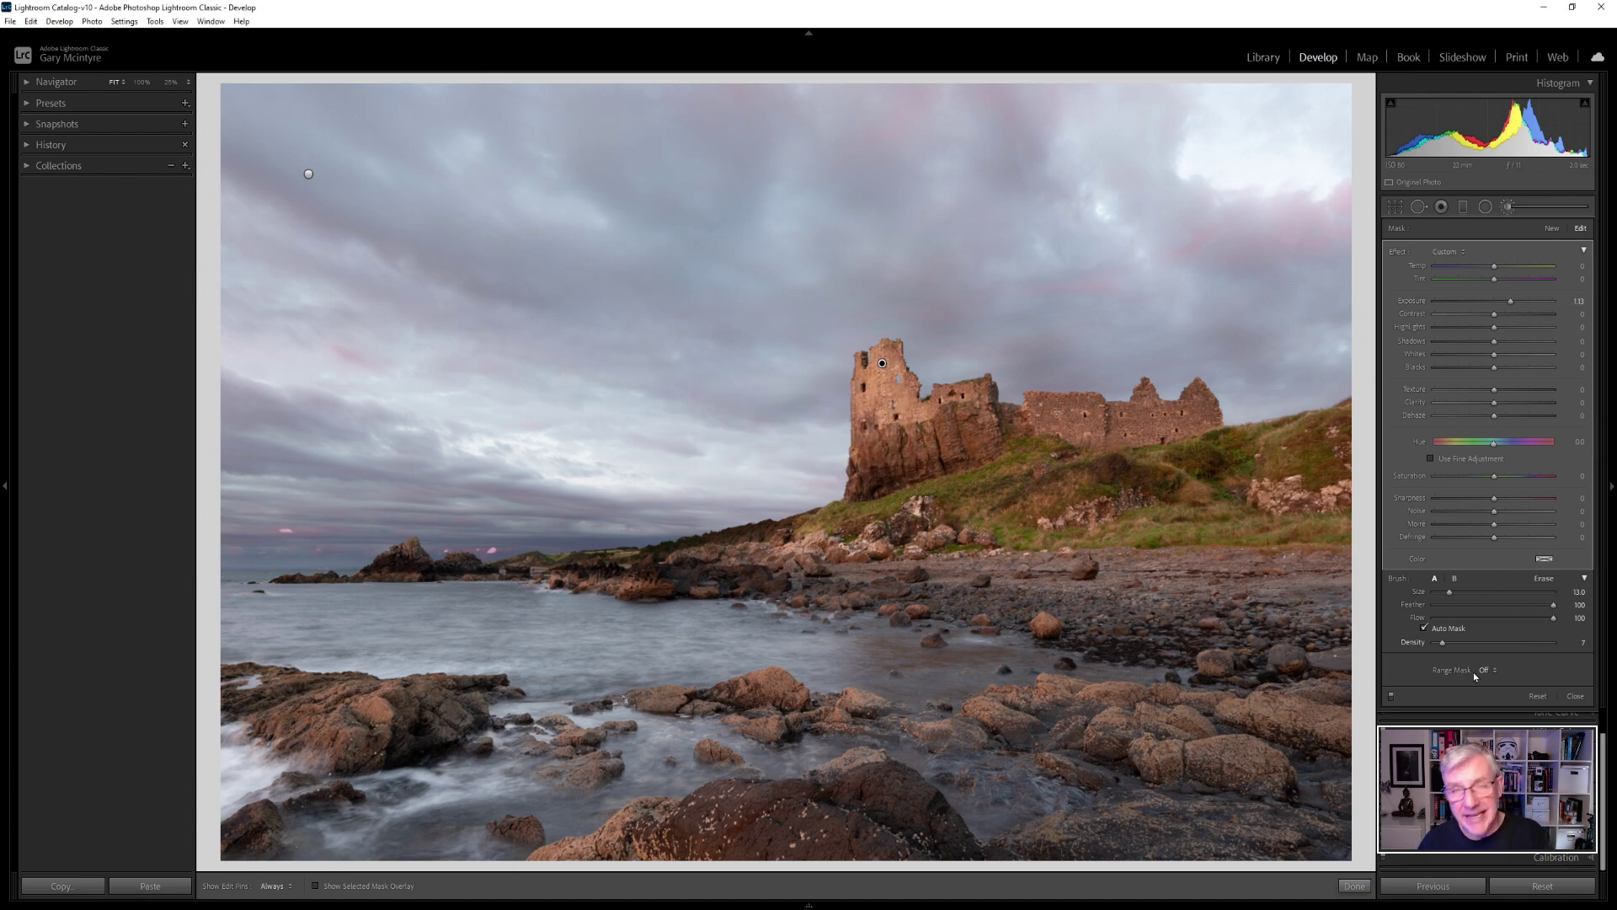
- Start a new brush adjustment using the LANDSCAPE | Moody Sky Dark effect preset and a brush size of 29
key("Return")
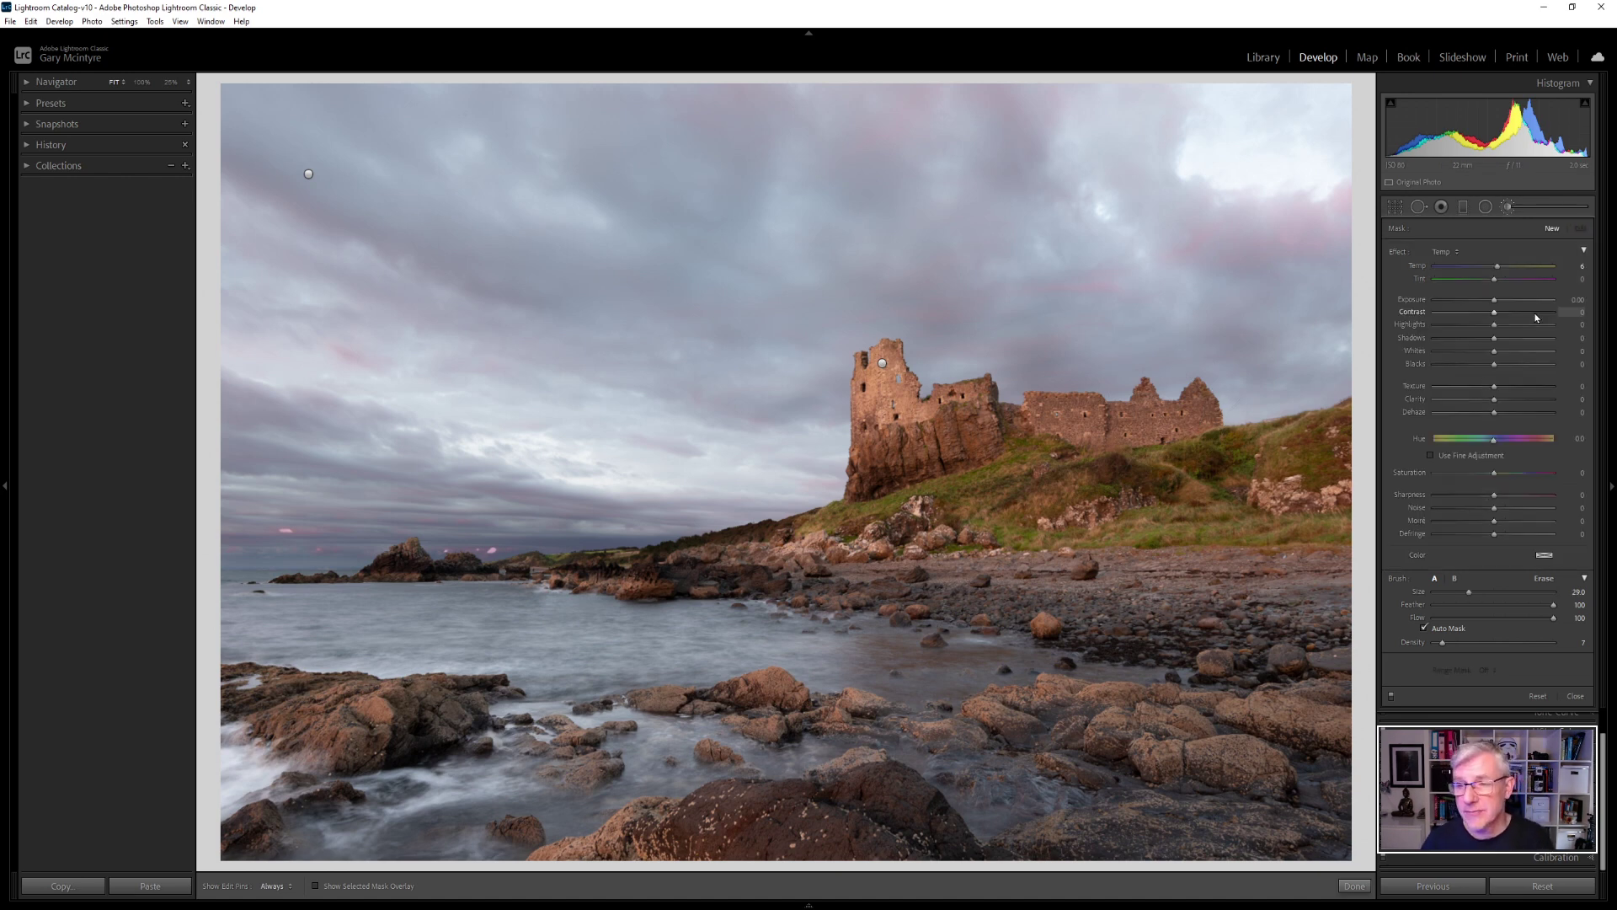
left_click(1469, 250)
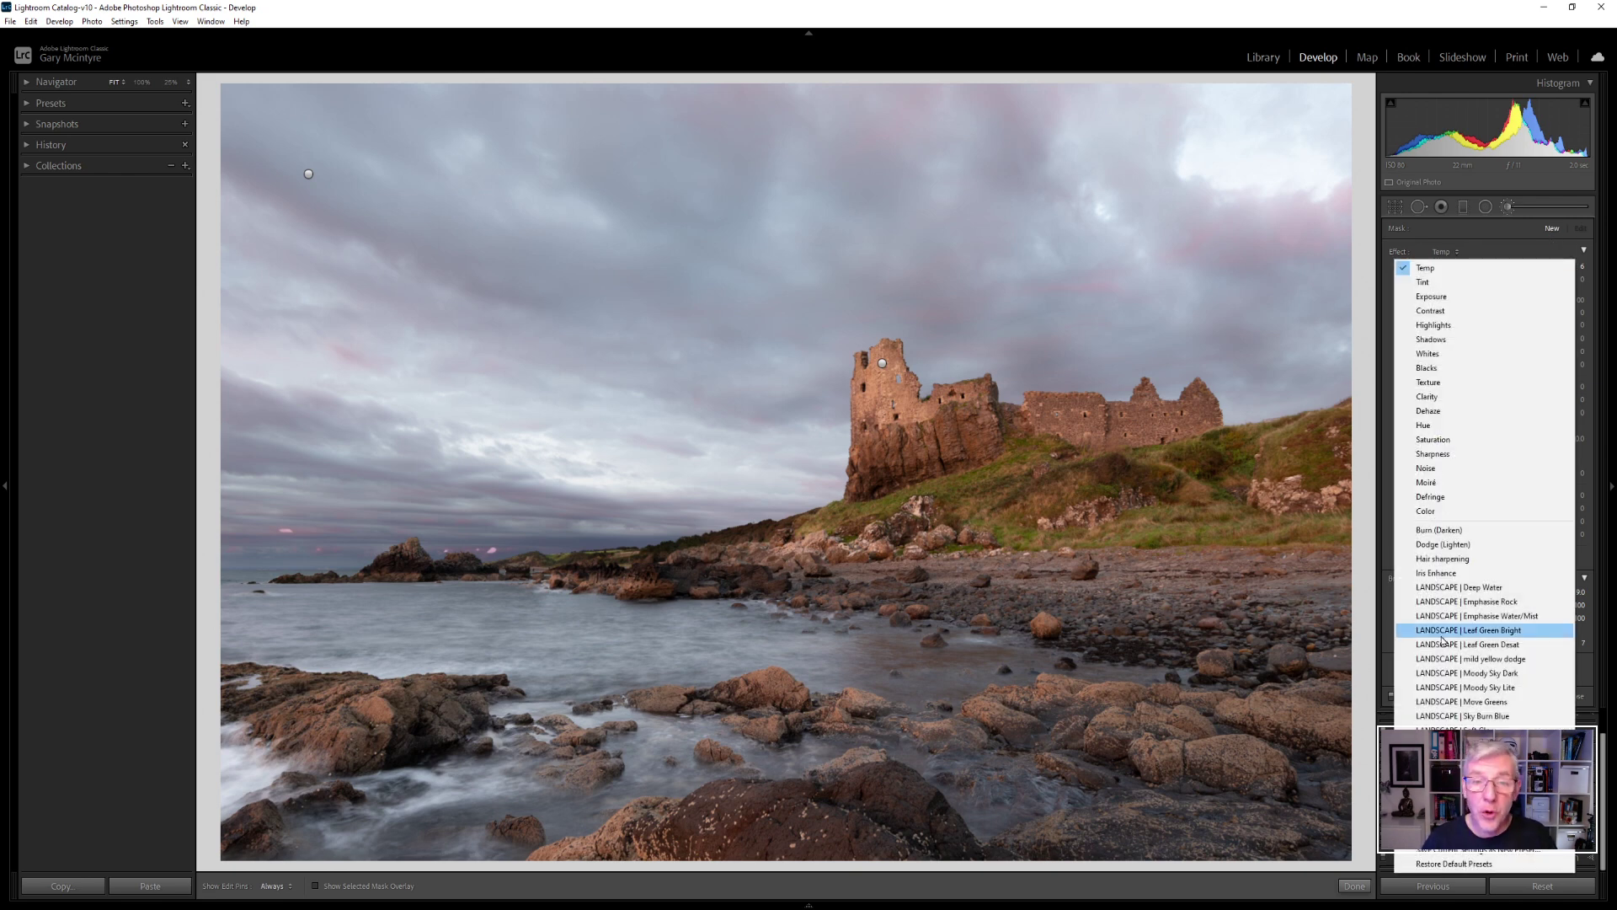
left_click(1476, 674)
key("h")
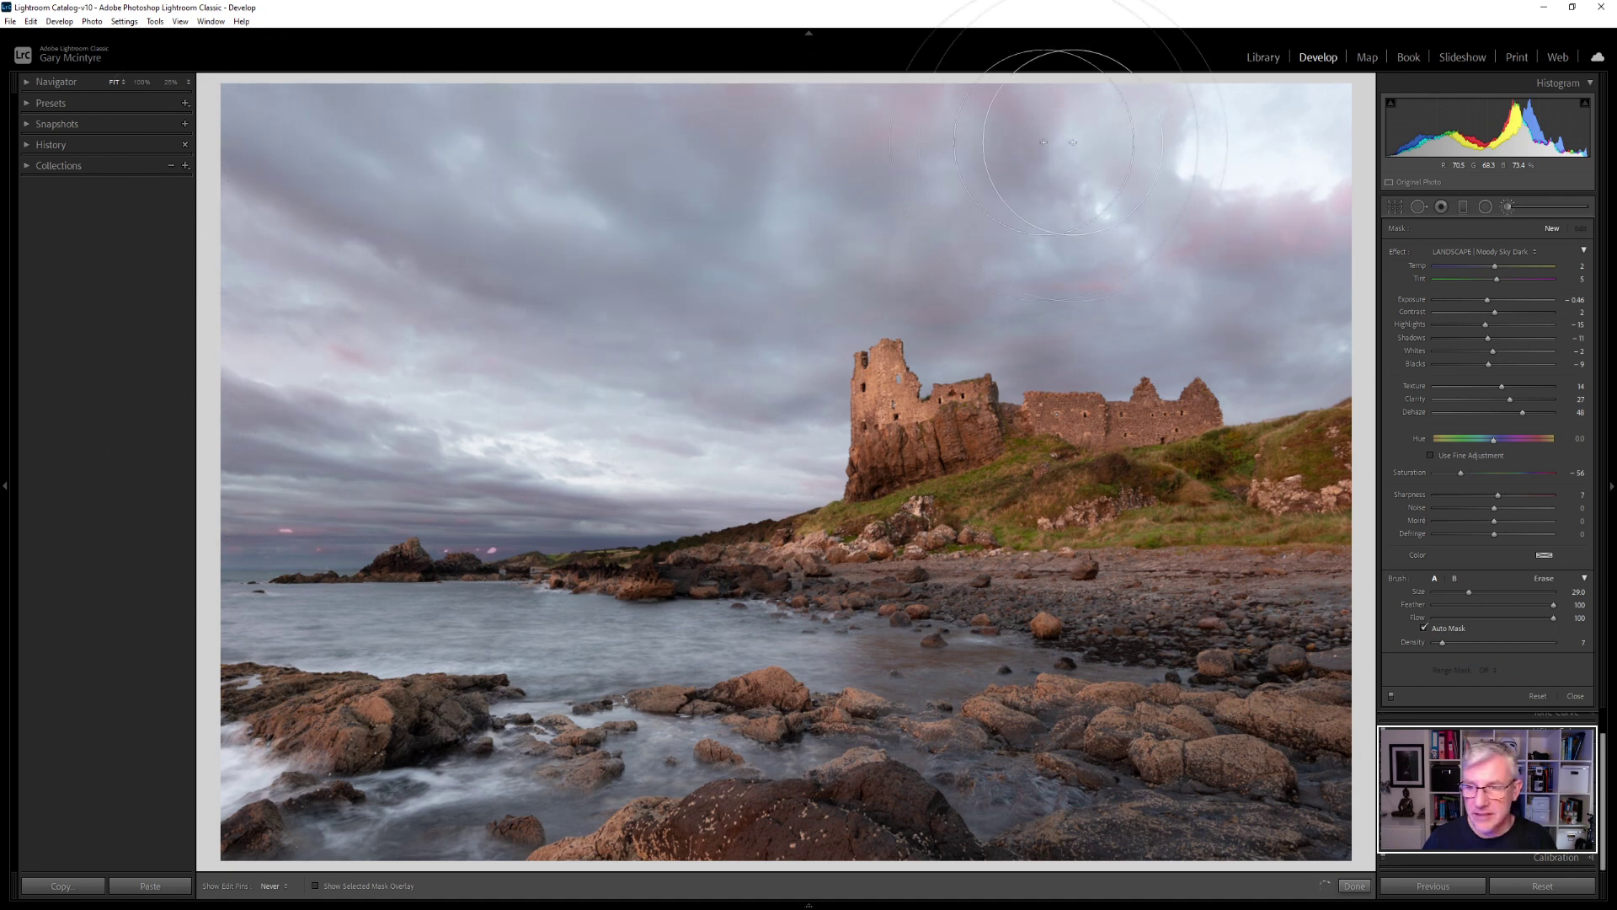
- Paint the moody effect onto the sky, raising the density to 79 and sweeping across the clouds down to the castle skyline
left_click(1204, 229)
key("h")
left_click_drag(1443, 641, 1529, 642)
key("h")
mouse_move(1225, 139)
left_mouse_down()
mouse_move(754, 188)
mouse_move(1078, 138)
mouse_move(98, 138)
mouse_move(469, 260)
mouse_move(741, 325)
mouse_move(528, 421)
mouse_move(754, 318)
mouse_move(968, 253)
mouse_move(1008, 289)
mouse_move(1320, 308)
mouse_move(1029, 126)
mouse_move(993, 152)
mouse_move(379, 306)
mouse_move(263, 410)
left_mouse_up()
key("h")
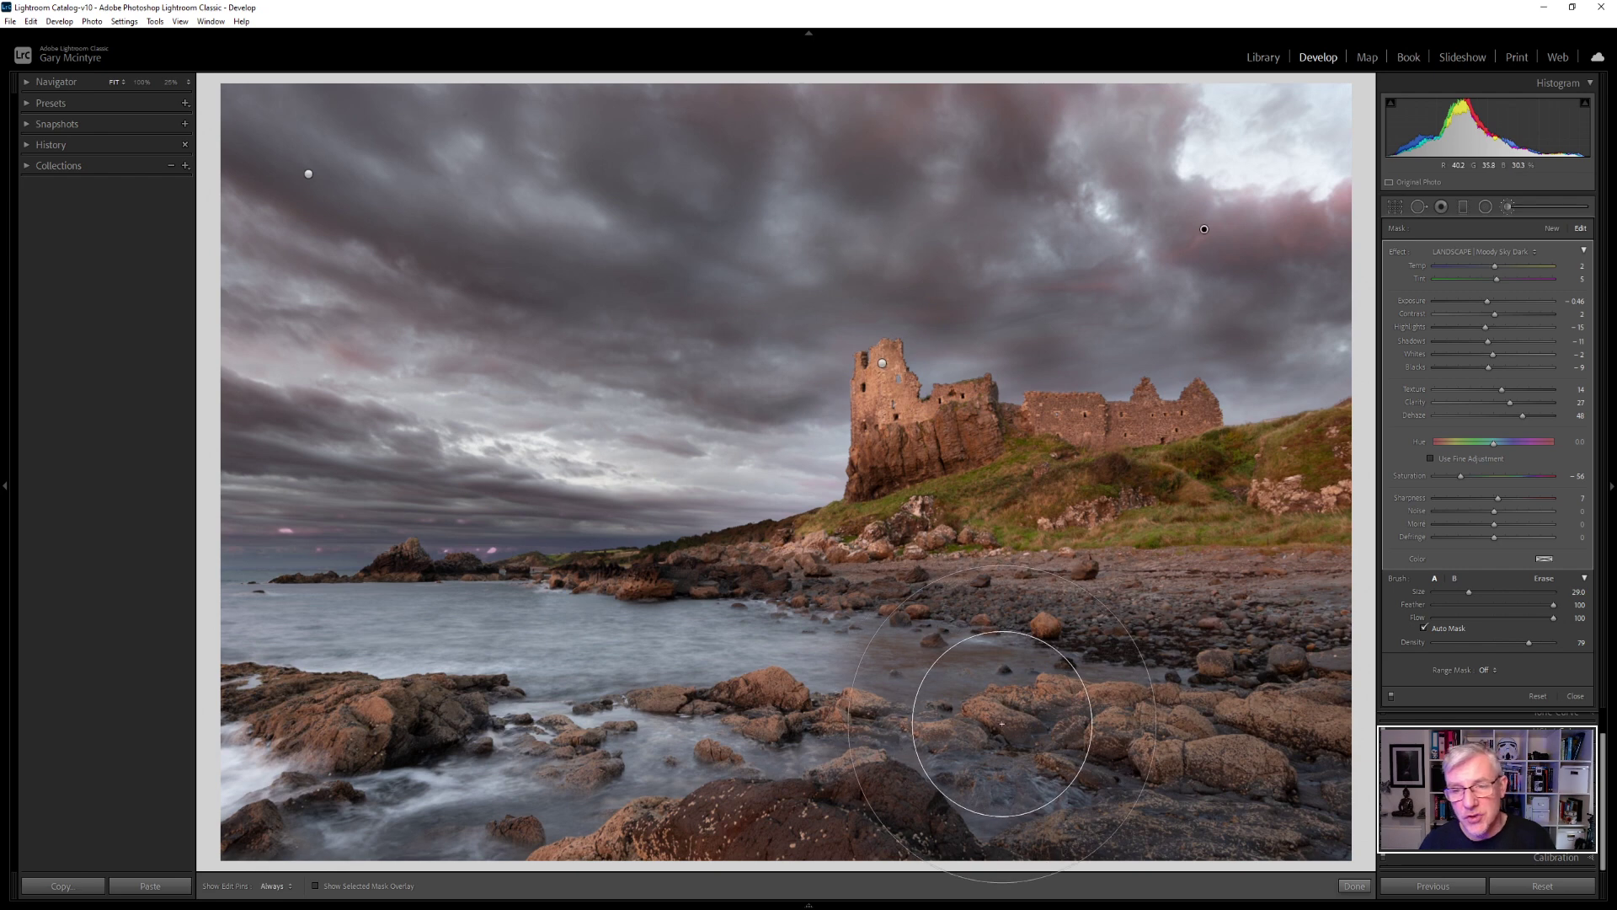
mouse_move(964, 320)
left_mouse_down()
mouse_move(938, 350)
mouse_move(1028, 331)
mouse_move(1263, 361)
mouse_move(1341, 316)
mouse_move(1155, 379)
left_mouse_up()
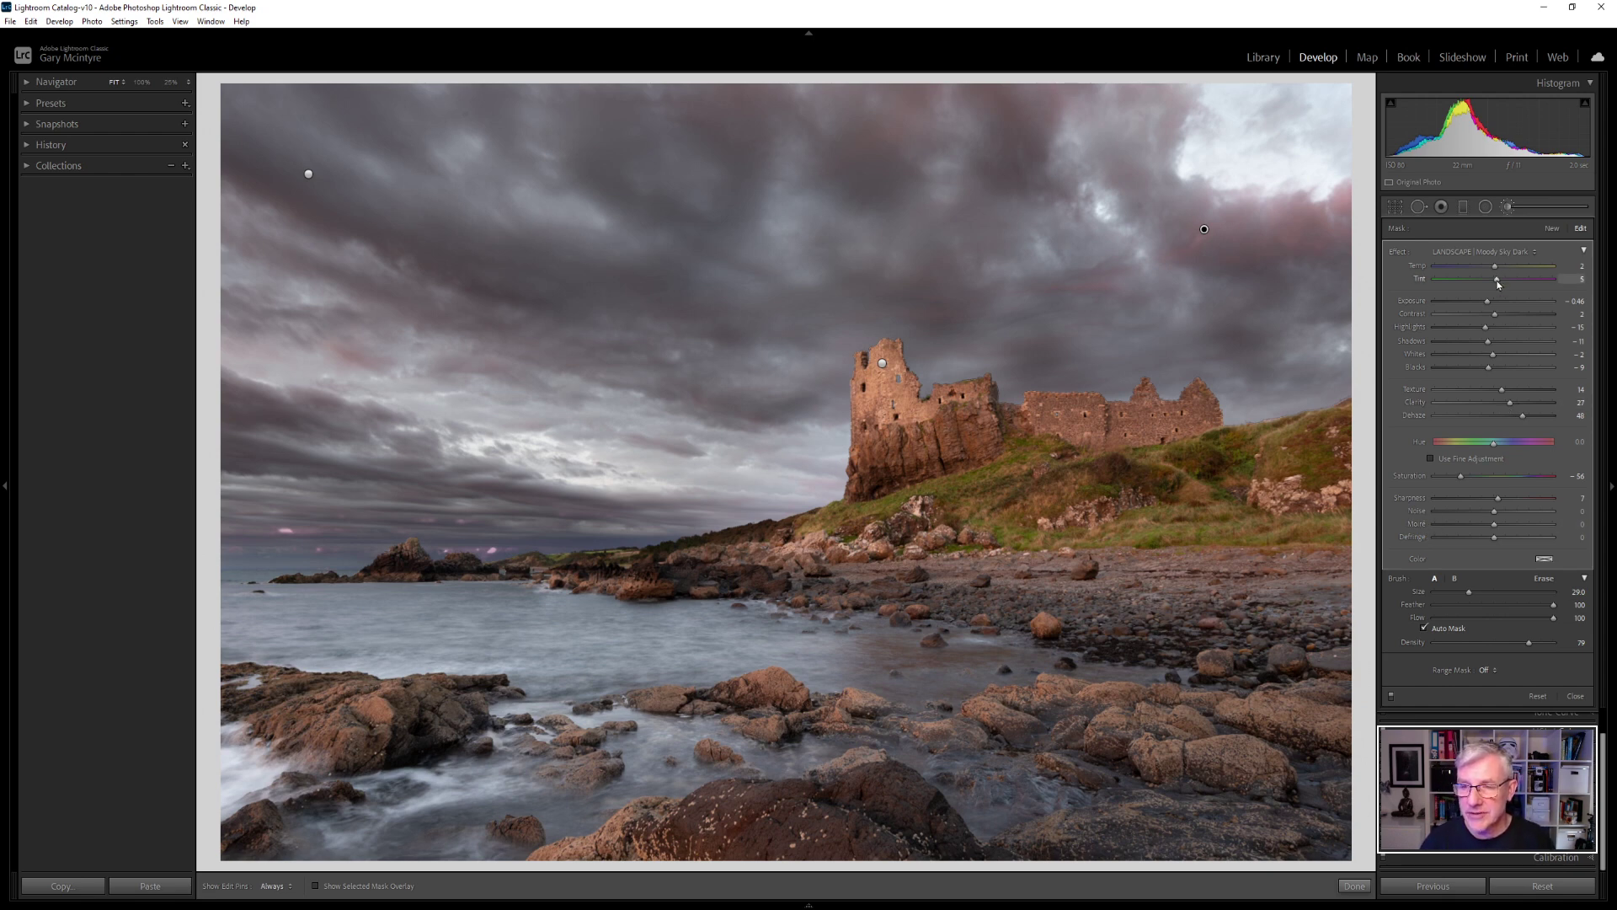
- Set the sky adjustment's tint to 53, look at the preset saving and updating options without saving, and exit the Adjustment Brush
left_click_drag(1499, 280, 1525, 280)
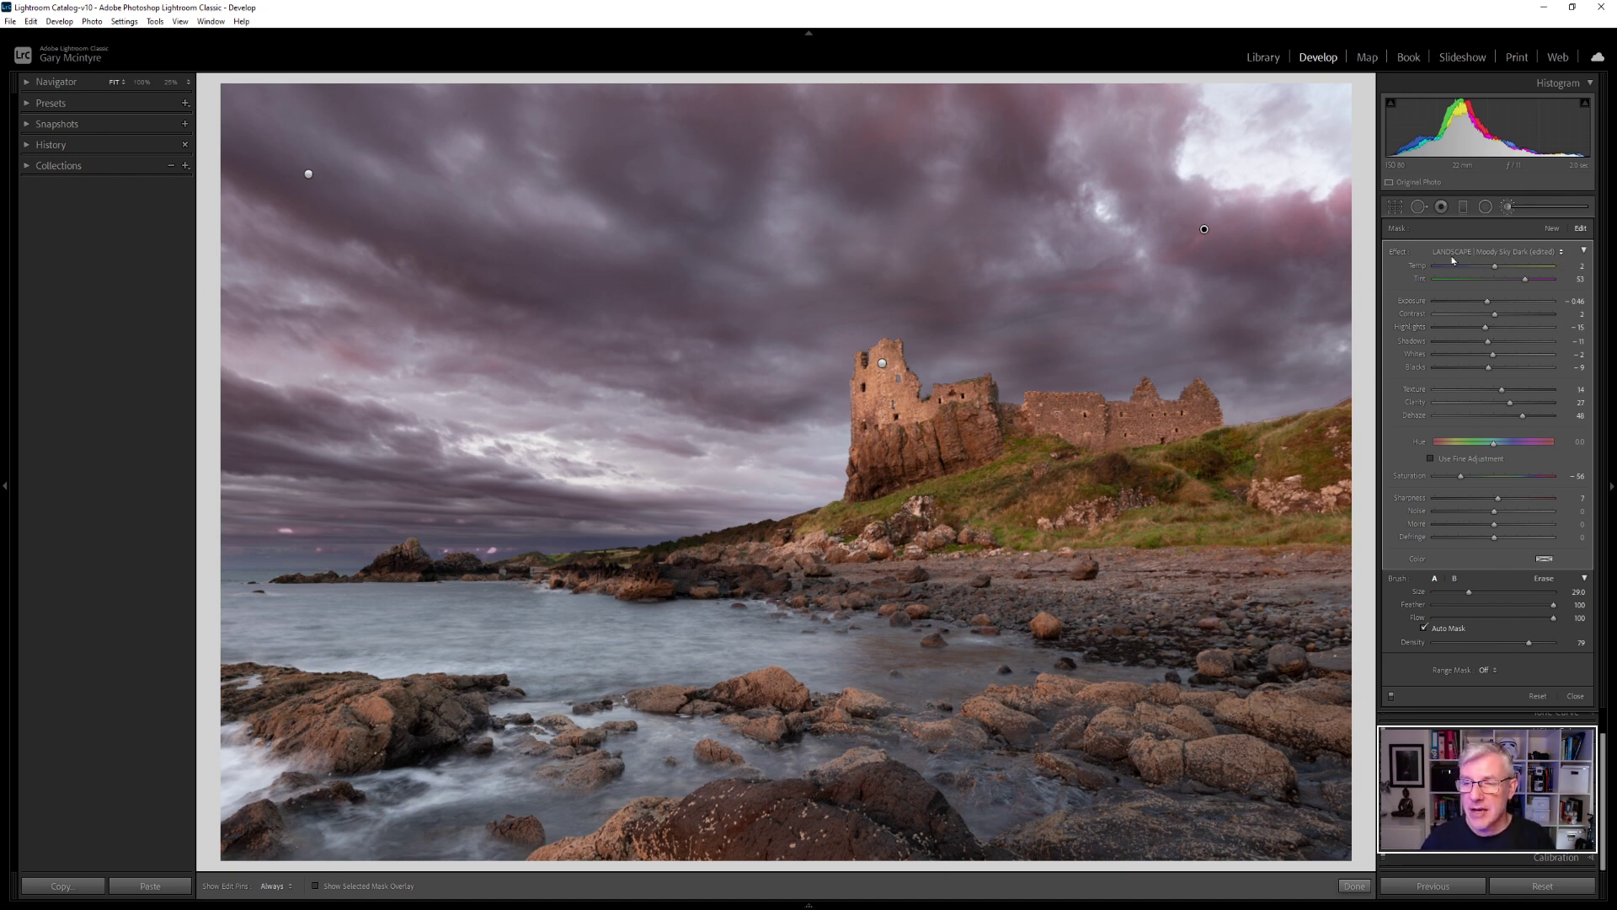
left_click(1561, 252)
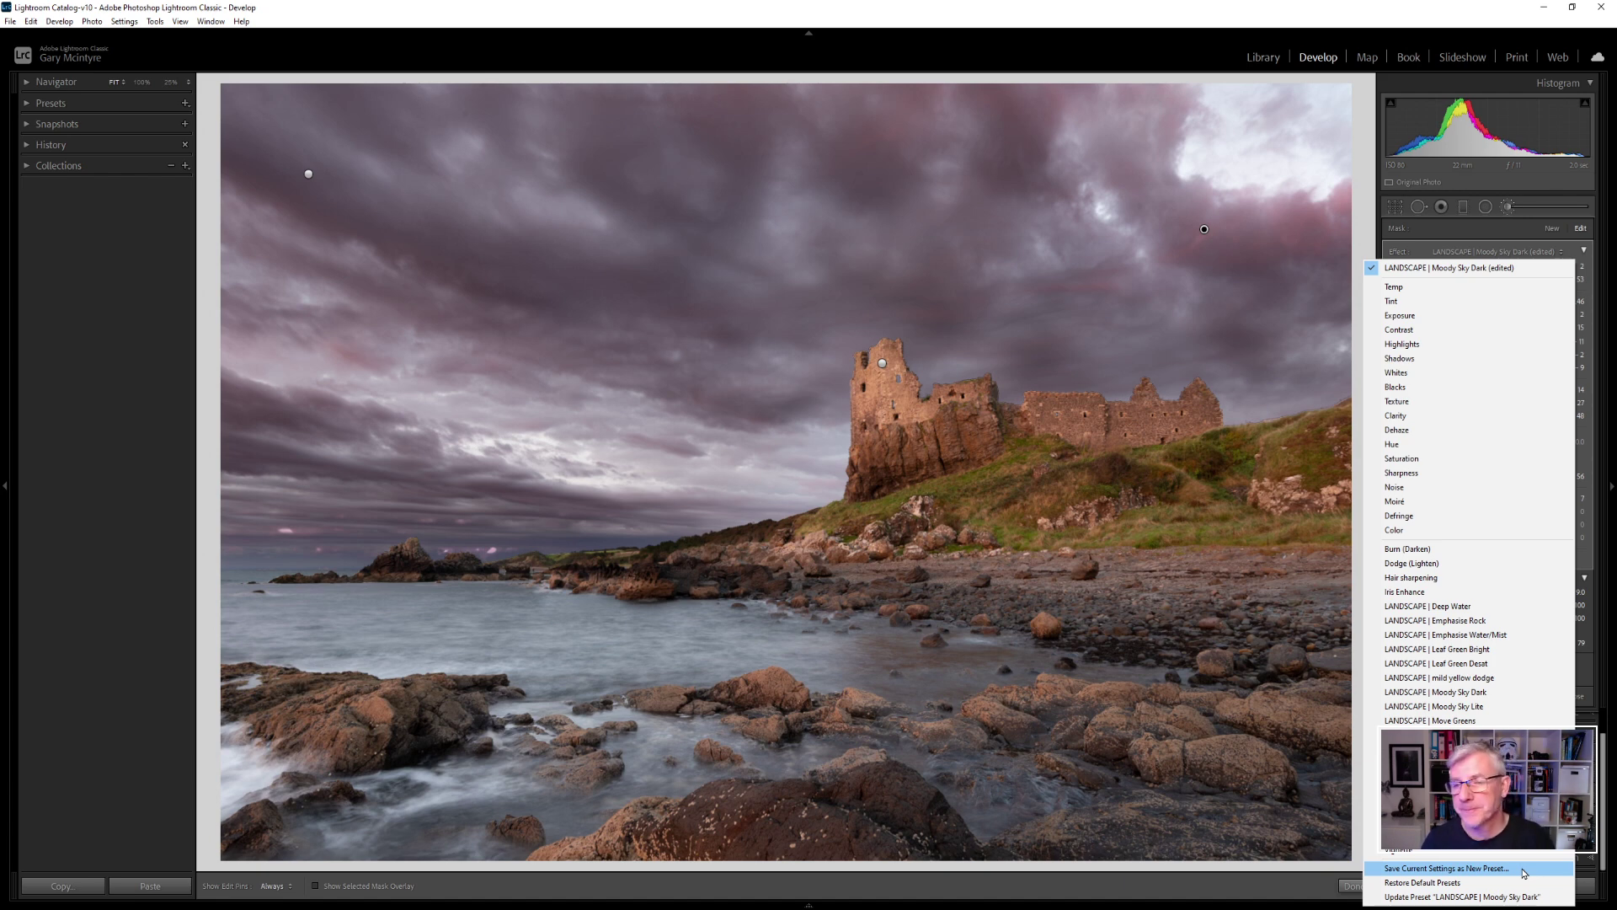
left_click(1457, 250)
key("k")
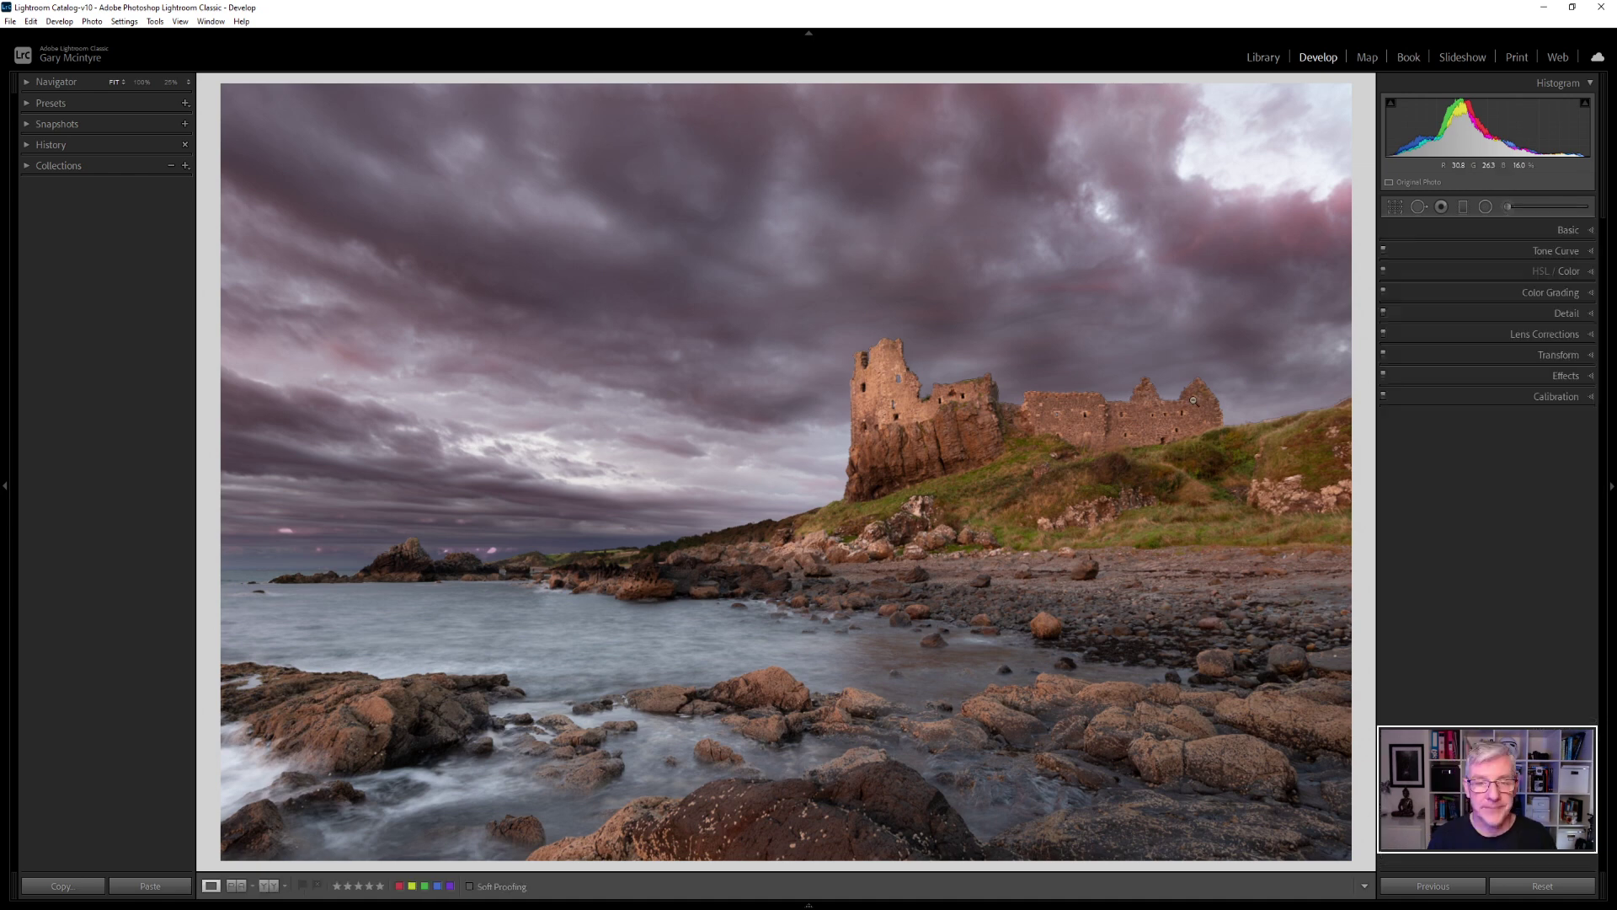